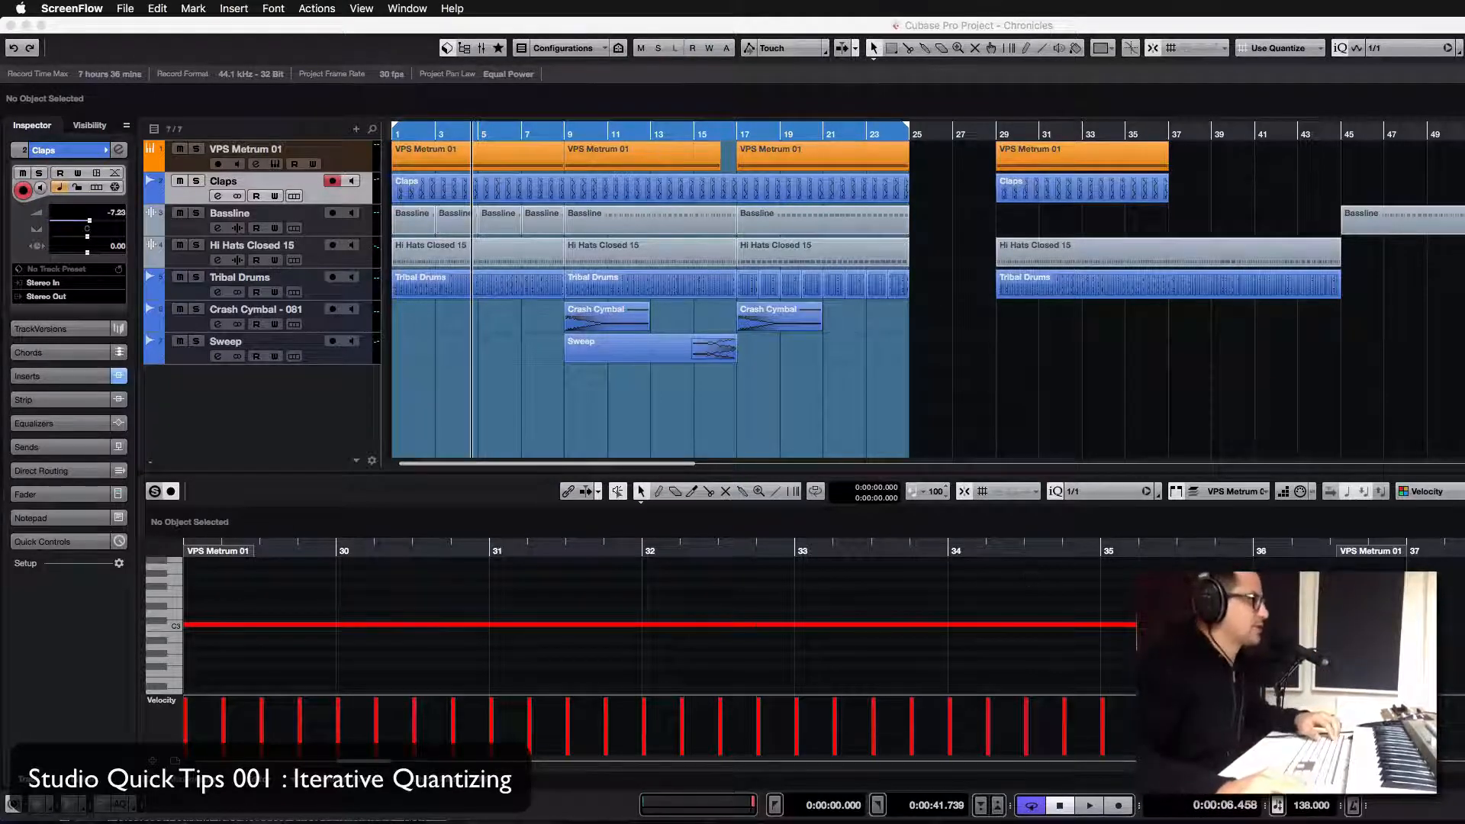
- Inspect the Bassline parts at bars 3 and 1 in the lower editor
click(474, 350)
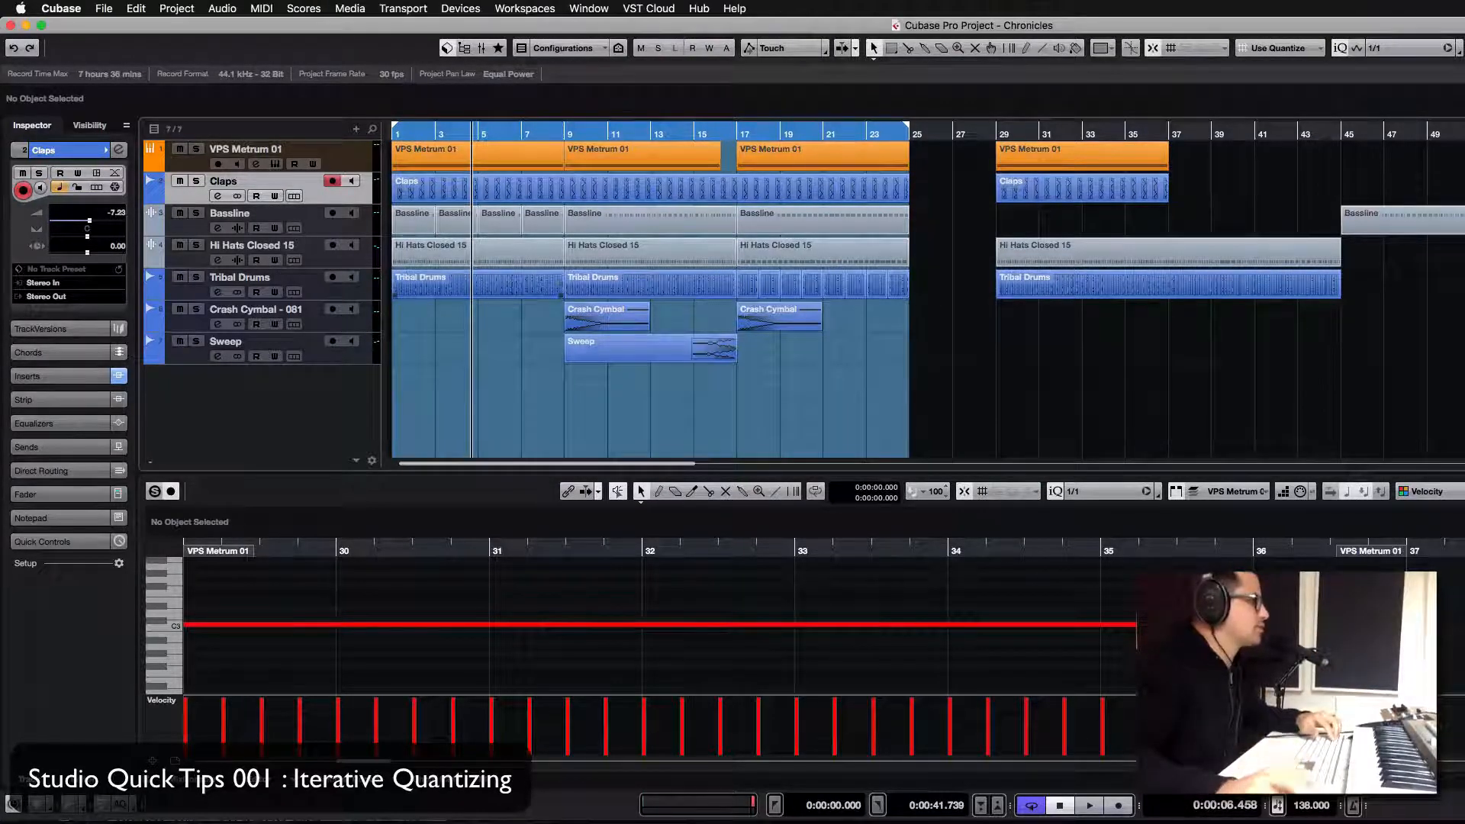
click(453, 219)
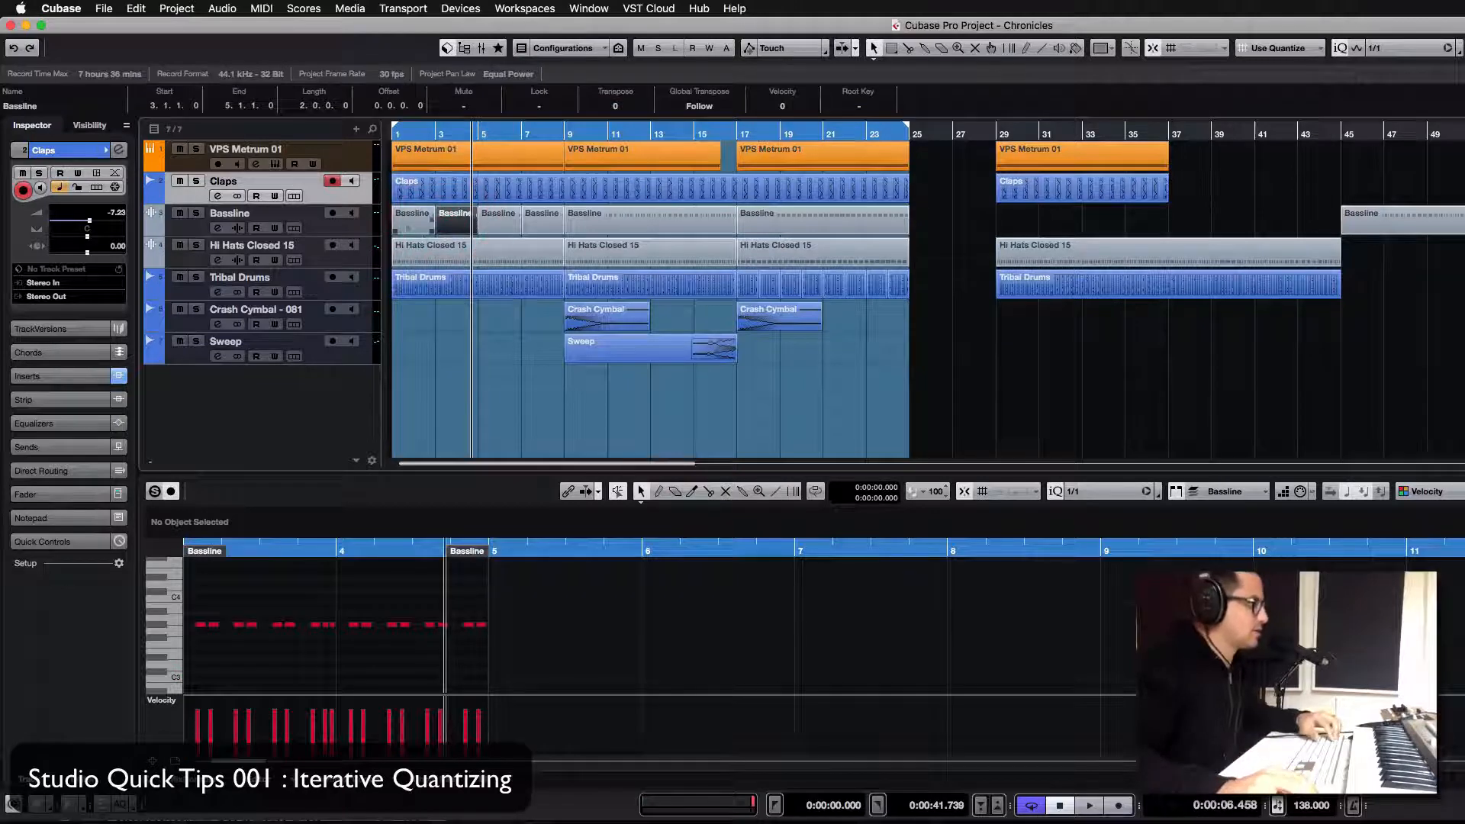
click(497, 346)
click(425, 222)
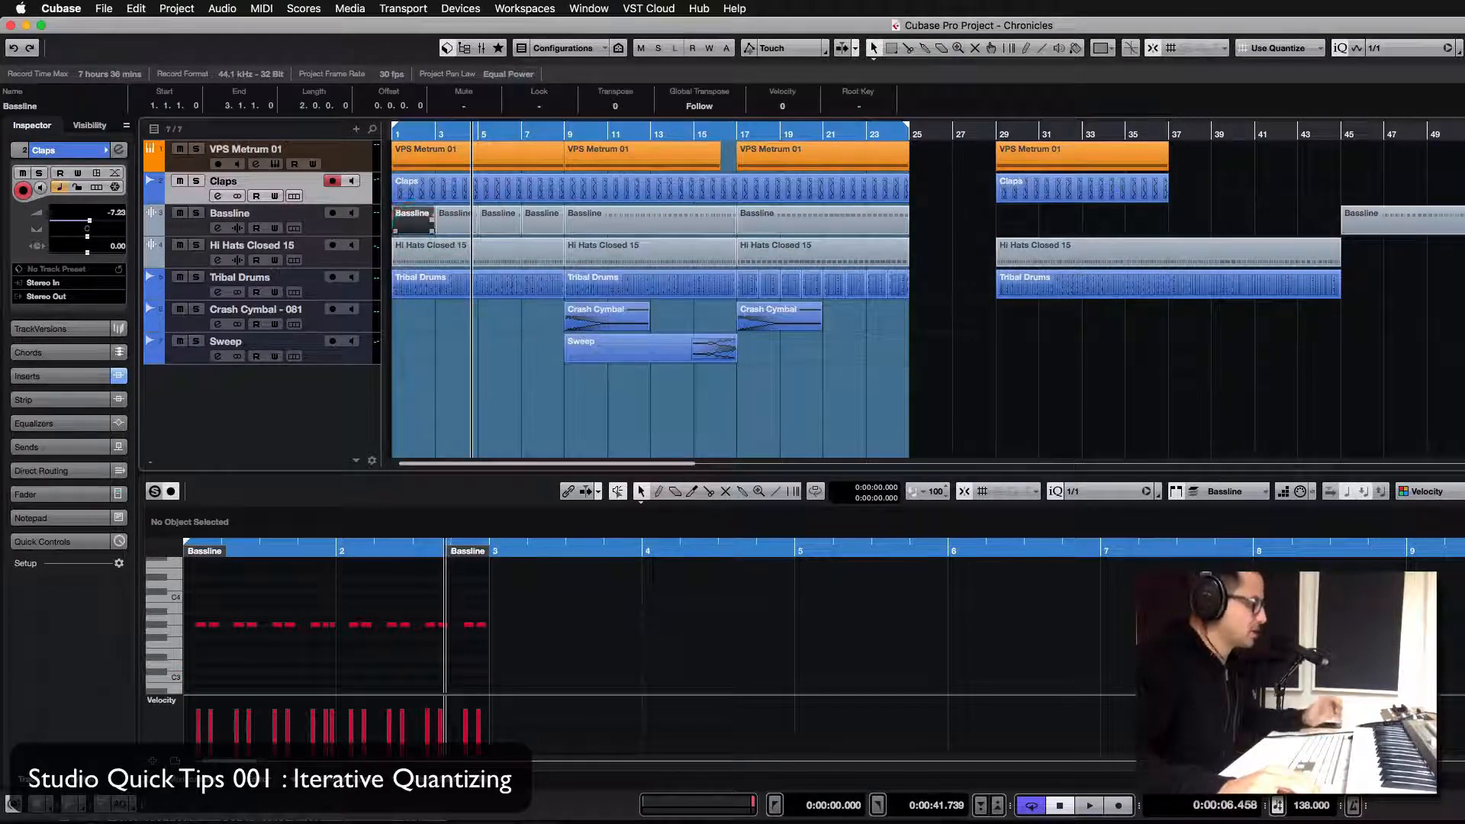
click(562, 405)
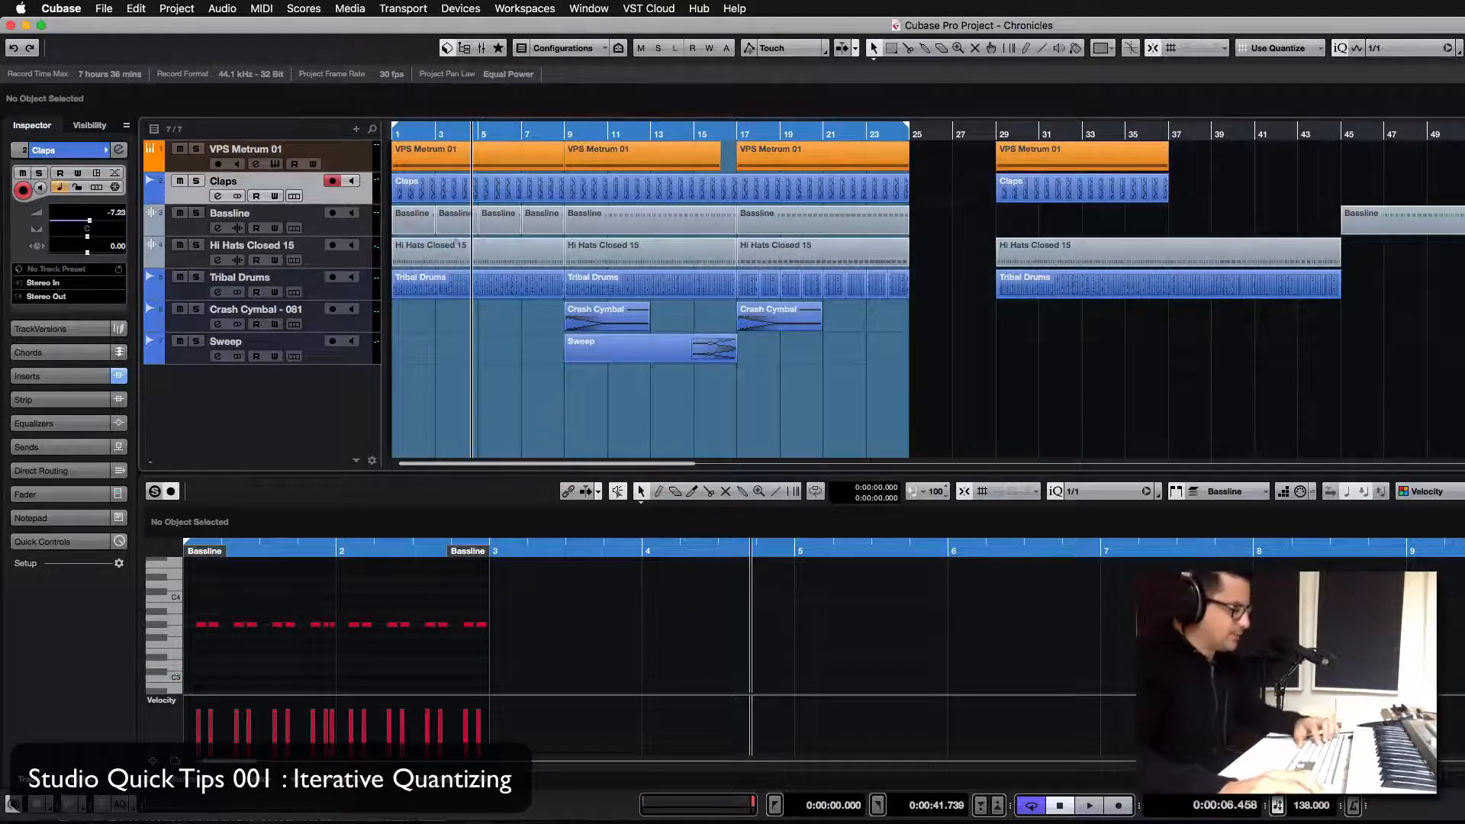
- Copy the Crash Cymbal event at bar 9 to bar 1 on the same track
key(h)
key(g)
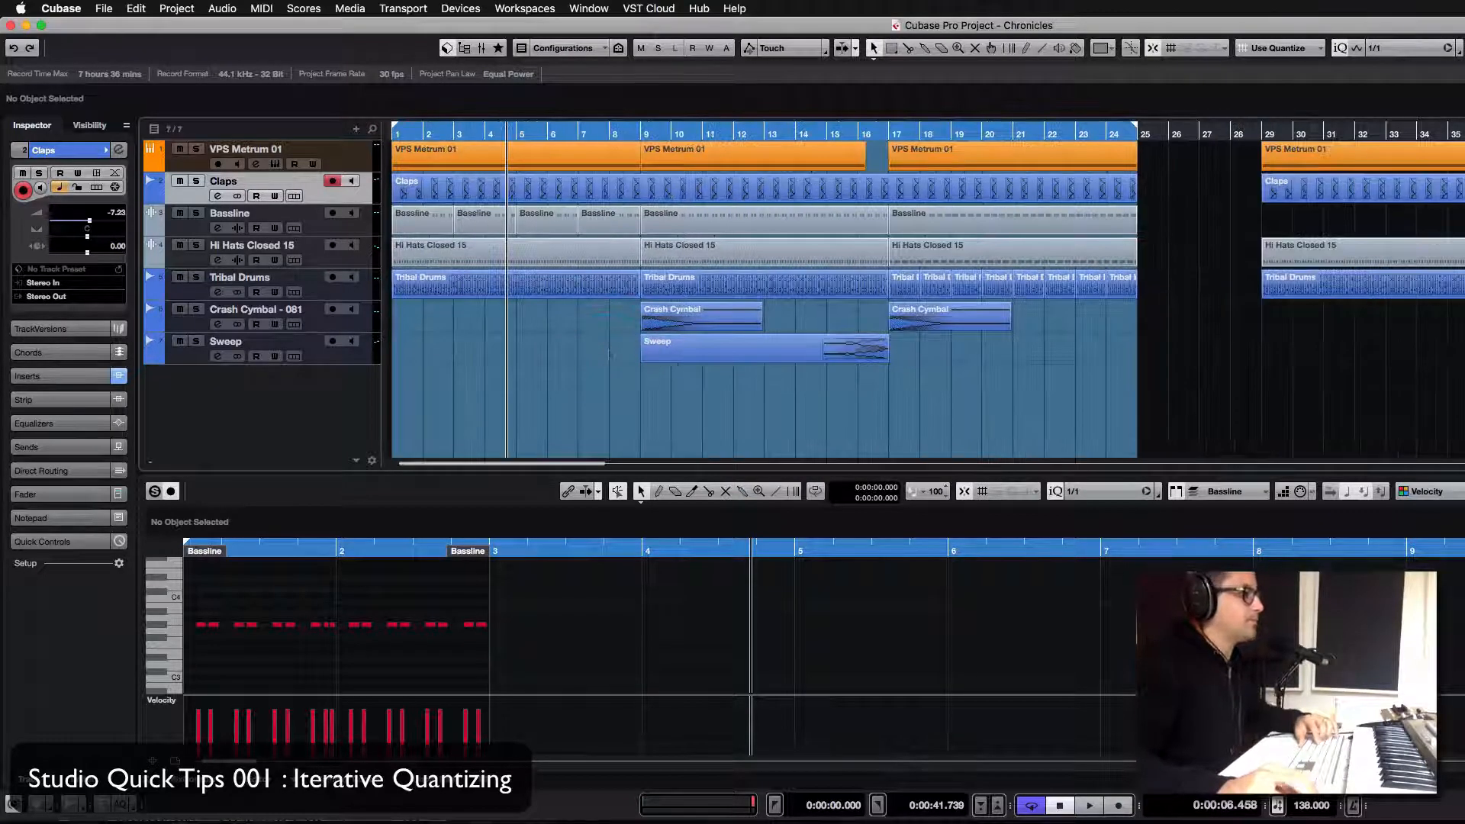
click(654, 317)
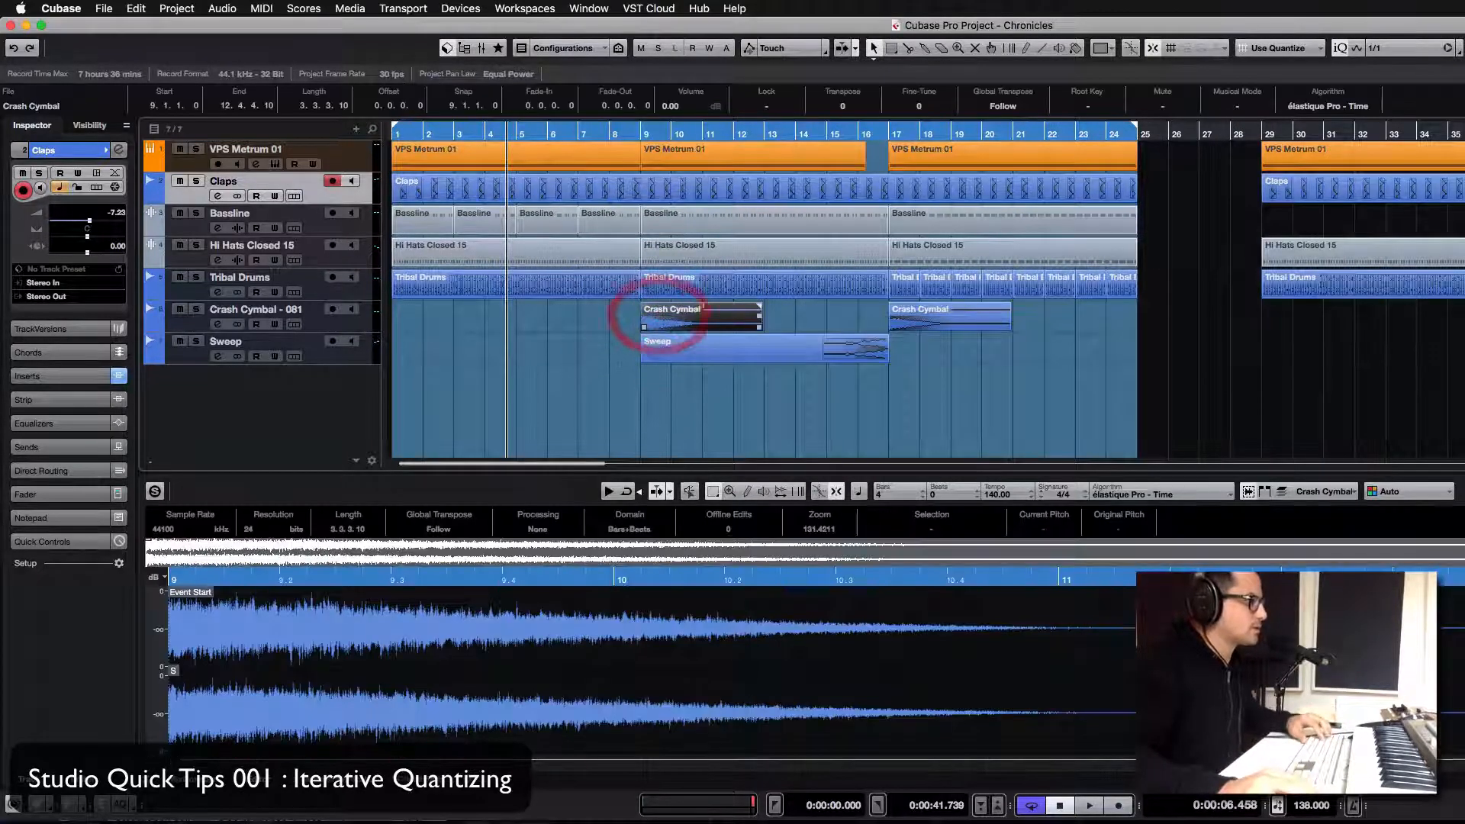
drag(653, 318, 389, 328)
click(473, 347)
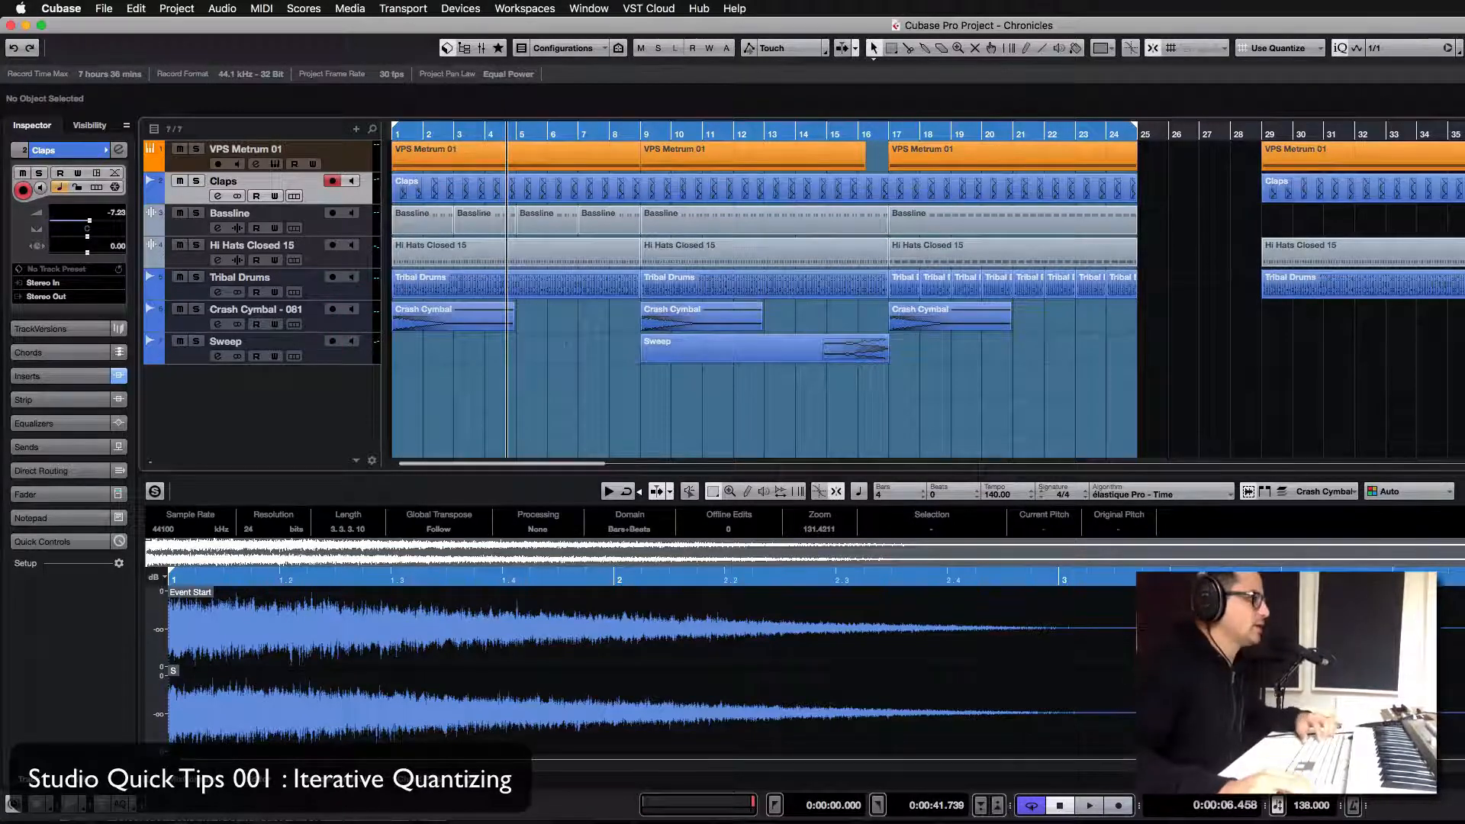
- Fill out the bar 1 Crash Cymbal with an empty part and glue them into one block ending at bar 9
mouse_move(555, 328)
mouse_down()
mouse_move(631, 314)
mouse_move(529, 331)
mouse_up()
key(4)
click(484, 317)
key(1)
key(1)
key(super+z)
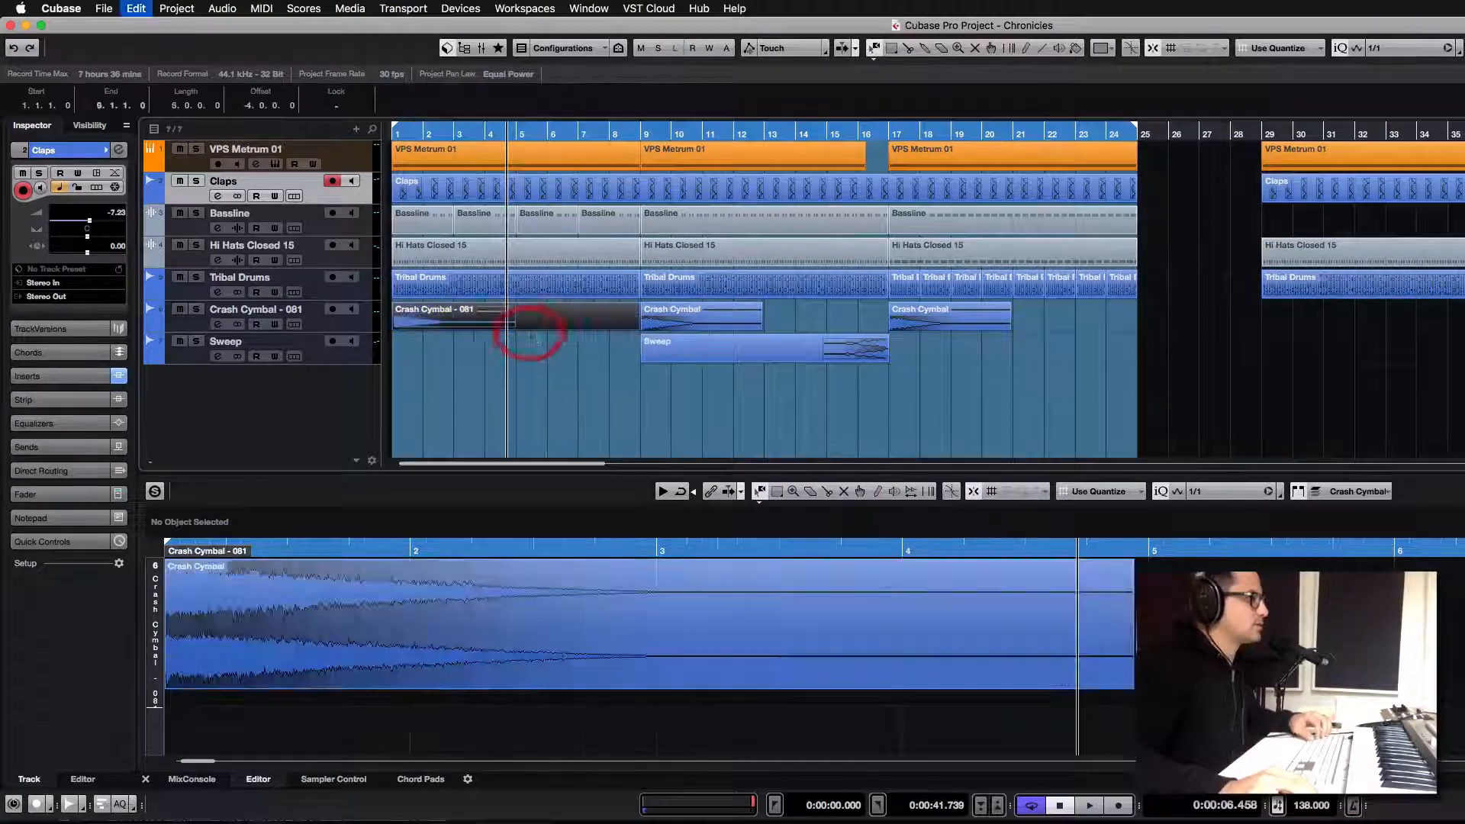
click(543, 362)
right_click(547, 368)
click(613, 379)
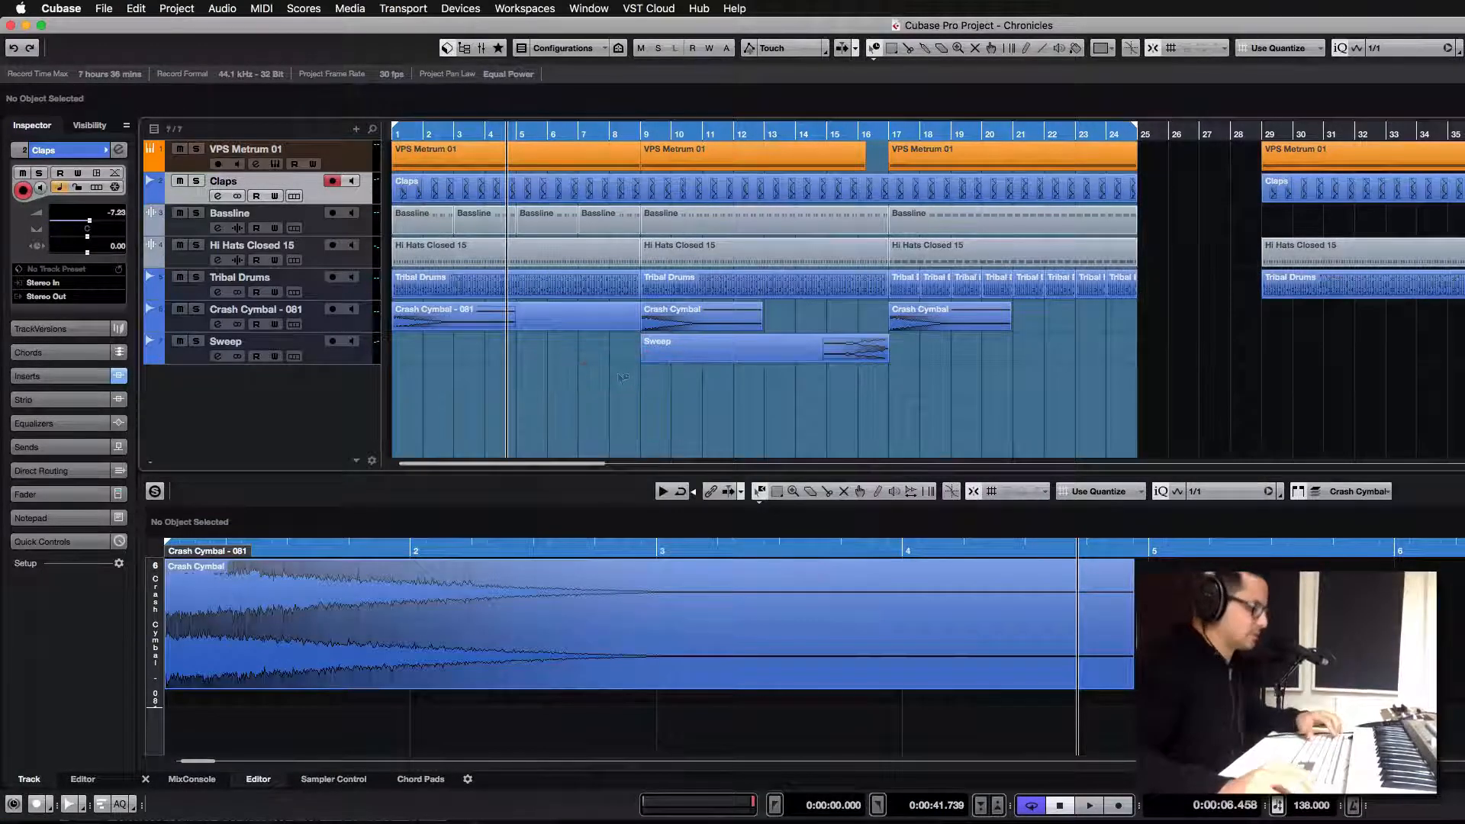
right_click(614, 382)
click(679, 383)
- Glue the separate Bassline parts between bars 1 and 9 into a single eight-bar part
key(g)
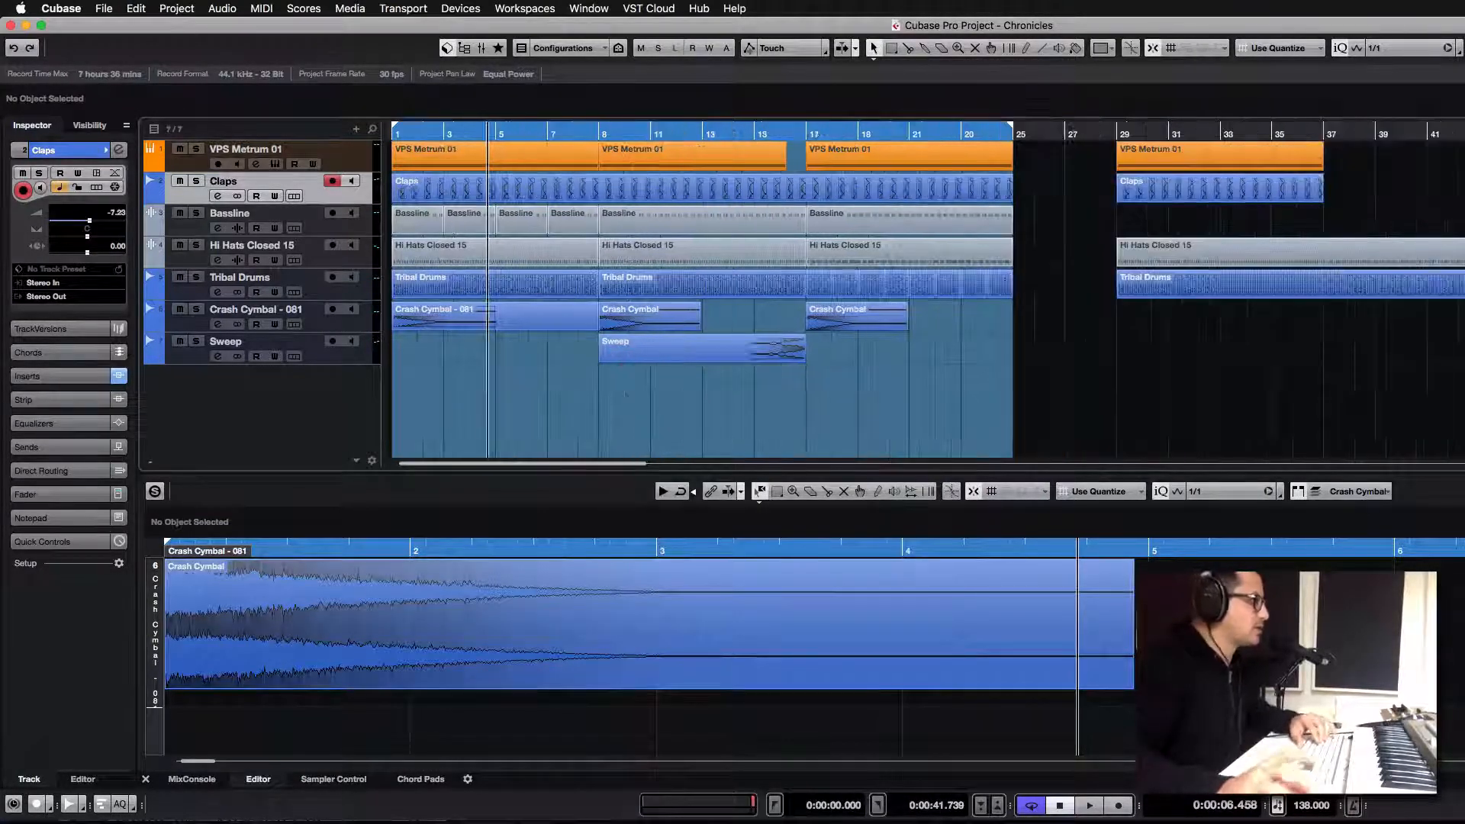
click(440, 222)
click(468, 222)
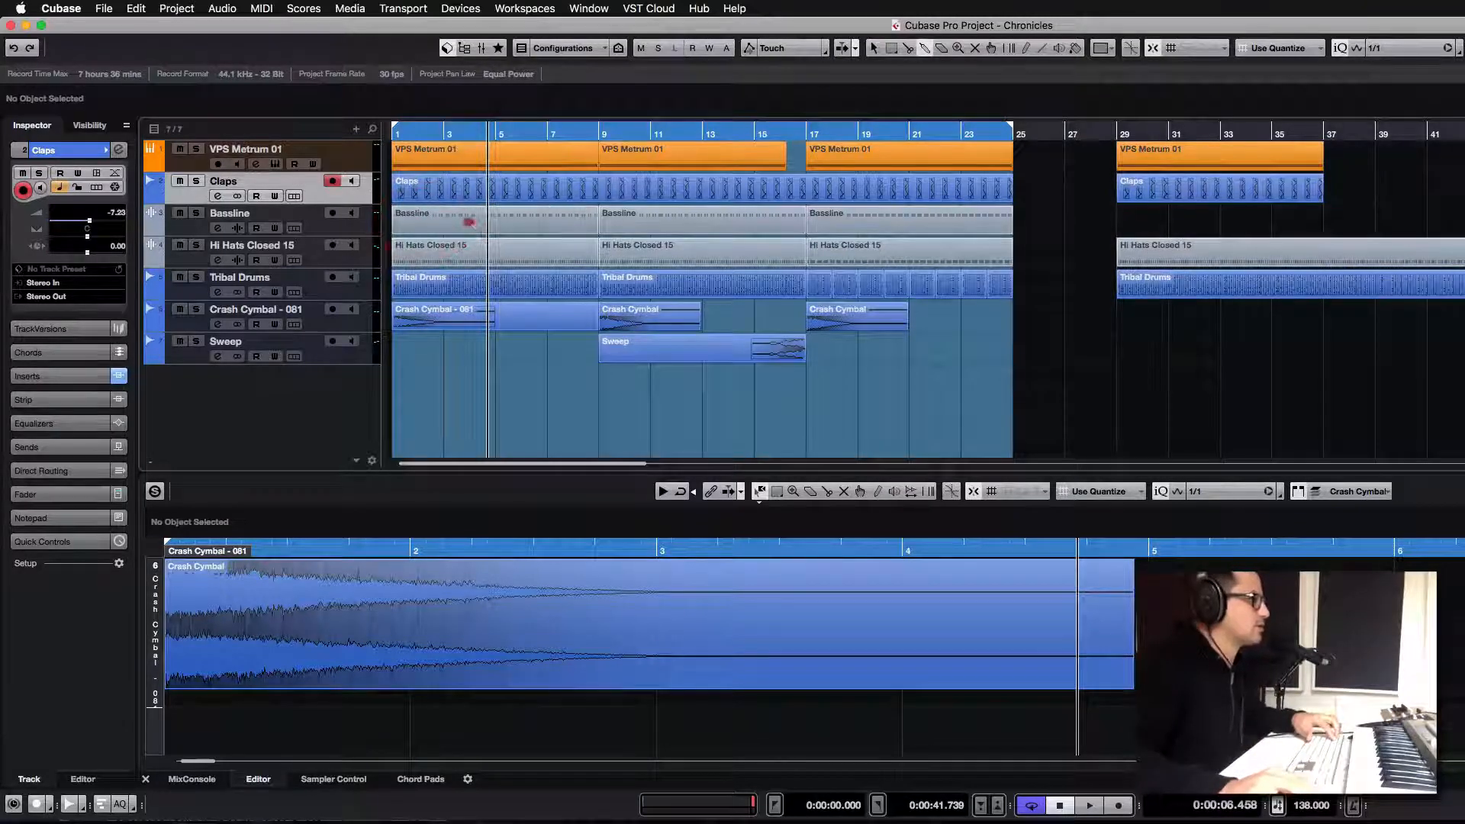
key(1)
click(495, 371)
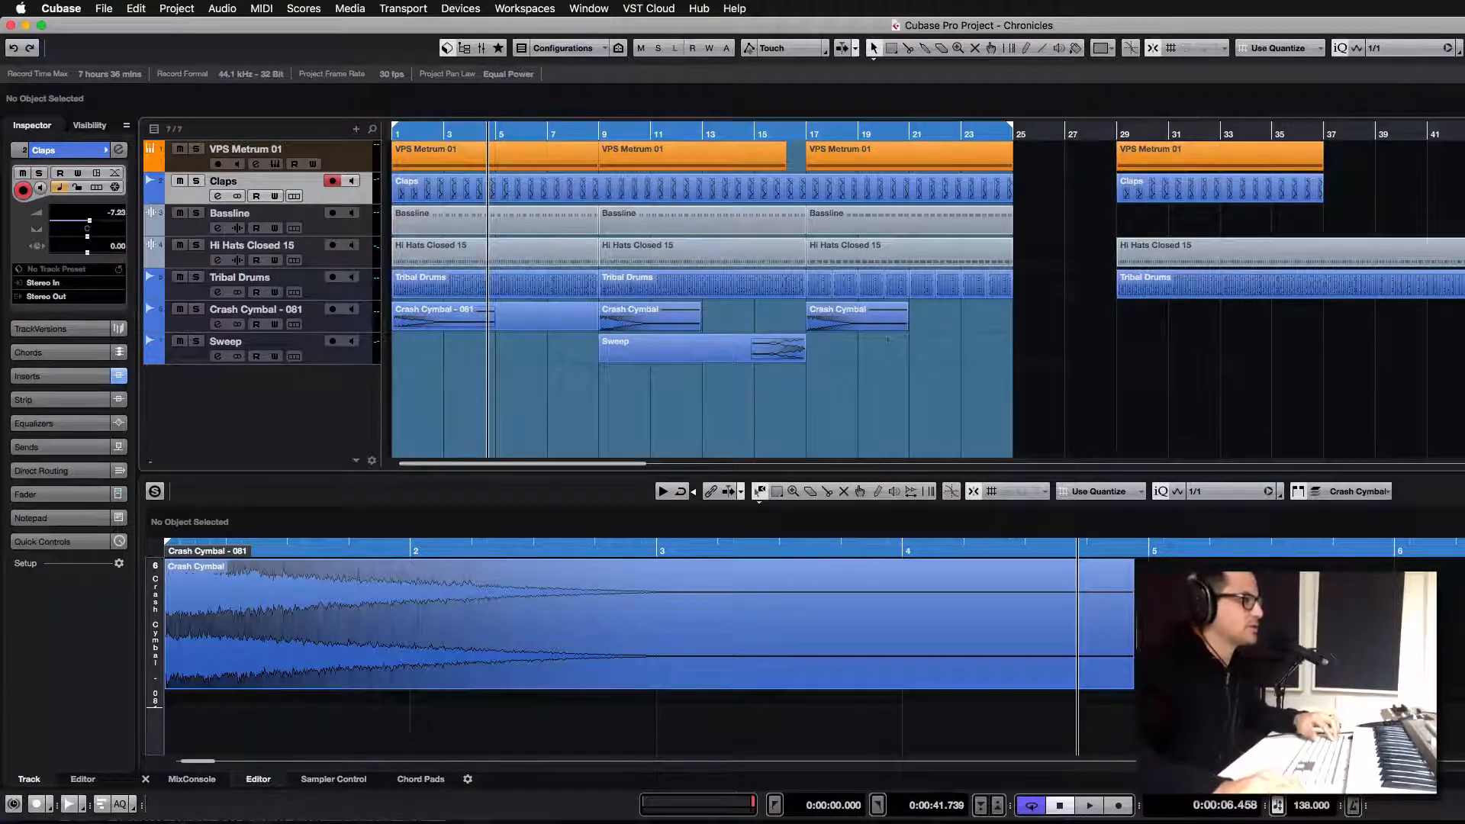
- Glue the short Tribal Drums parts from bar 17 to bar 25 into one part
click(810, 287)
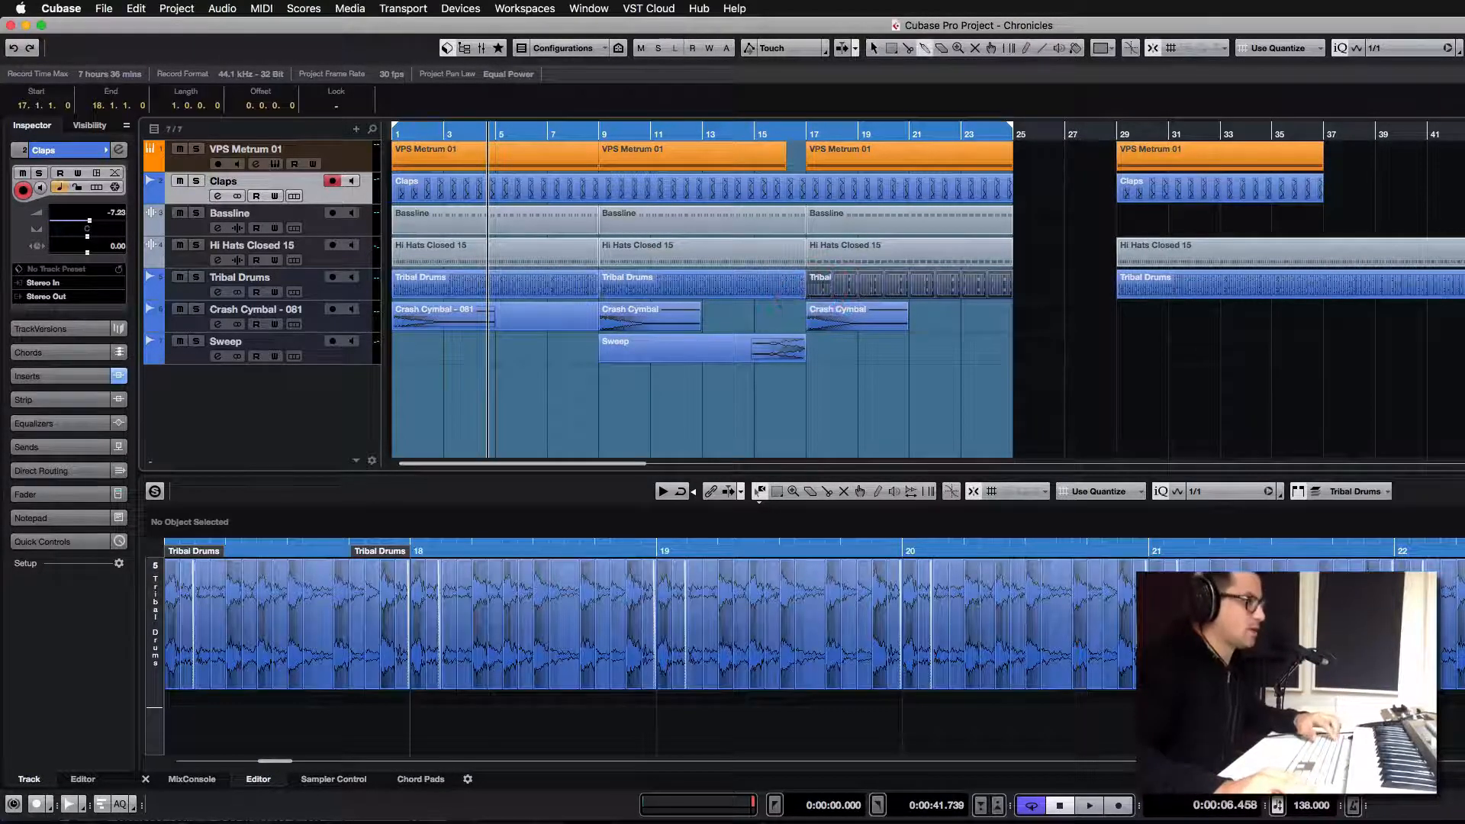
click(817, 287)
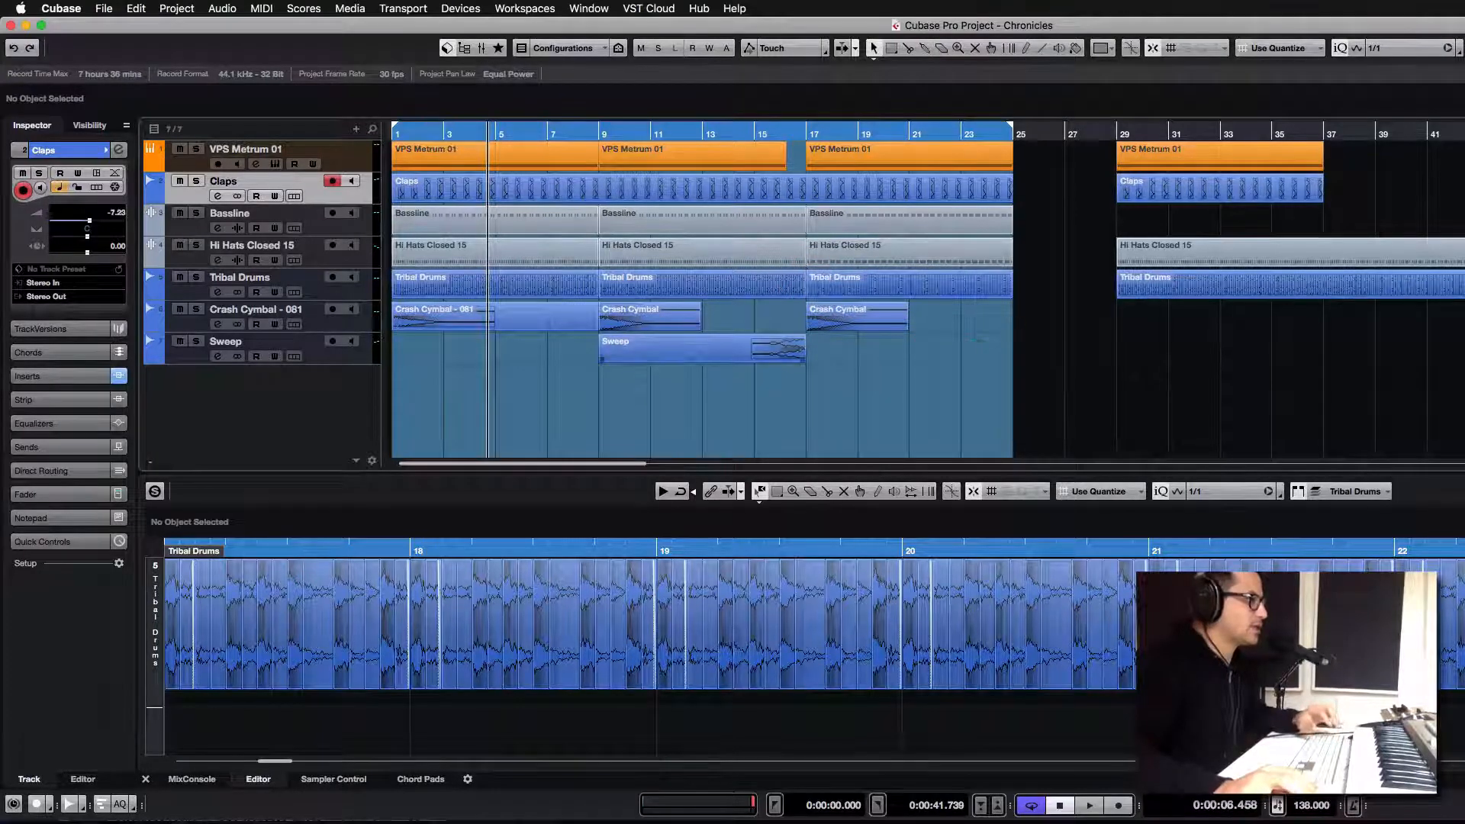
click(680, 353)
- Extend the bar 9 Crash Cymbal to bar 17 by gluing it to an empty part, then return to the Object Selection tool
drag(705, 317, 803, 316)
key(4)
click(679, 315)
key(1)
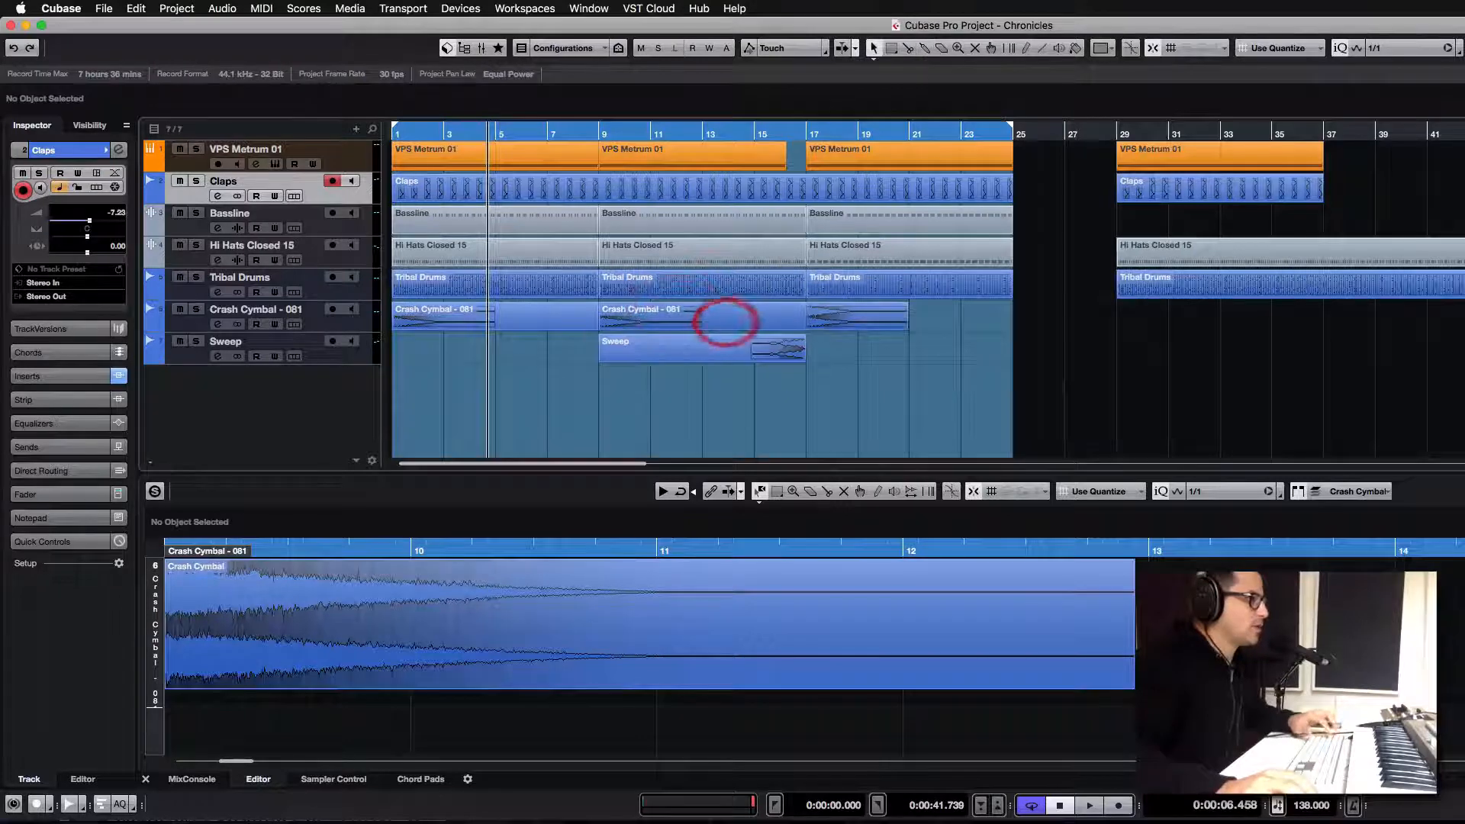
right_click(947, 386)
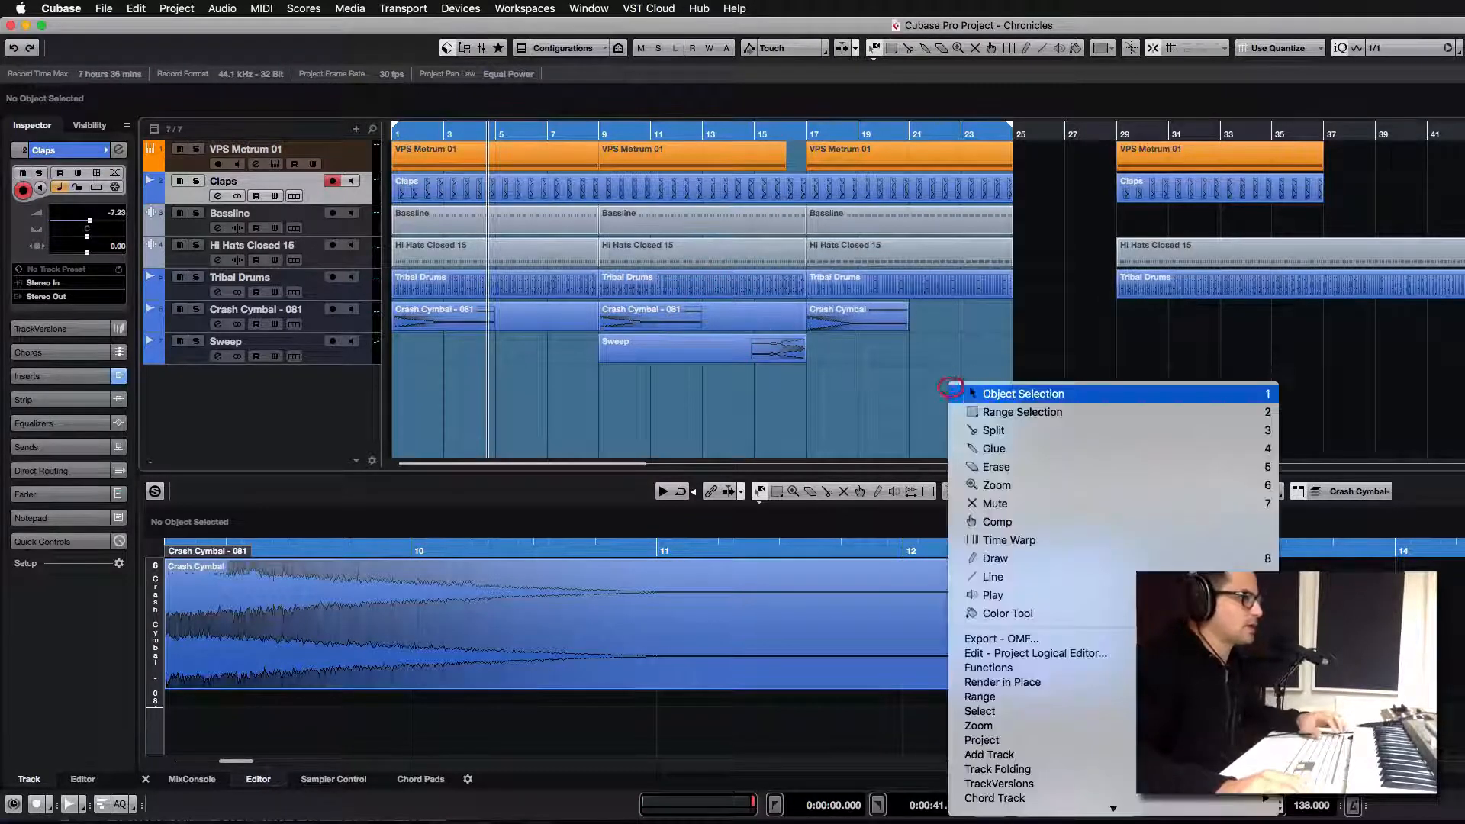
click(947, 394)
click(635, 387)
right_click(635, 387)
click(641, 398)
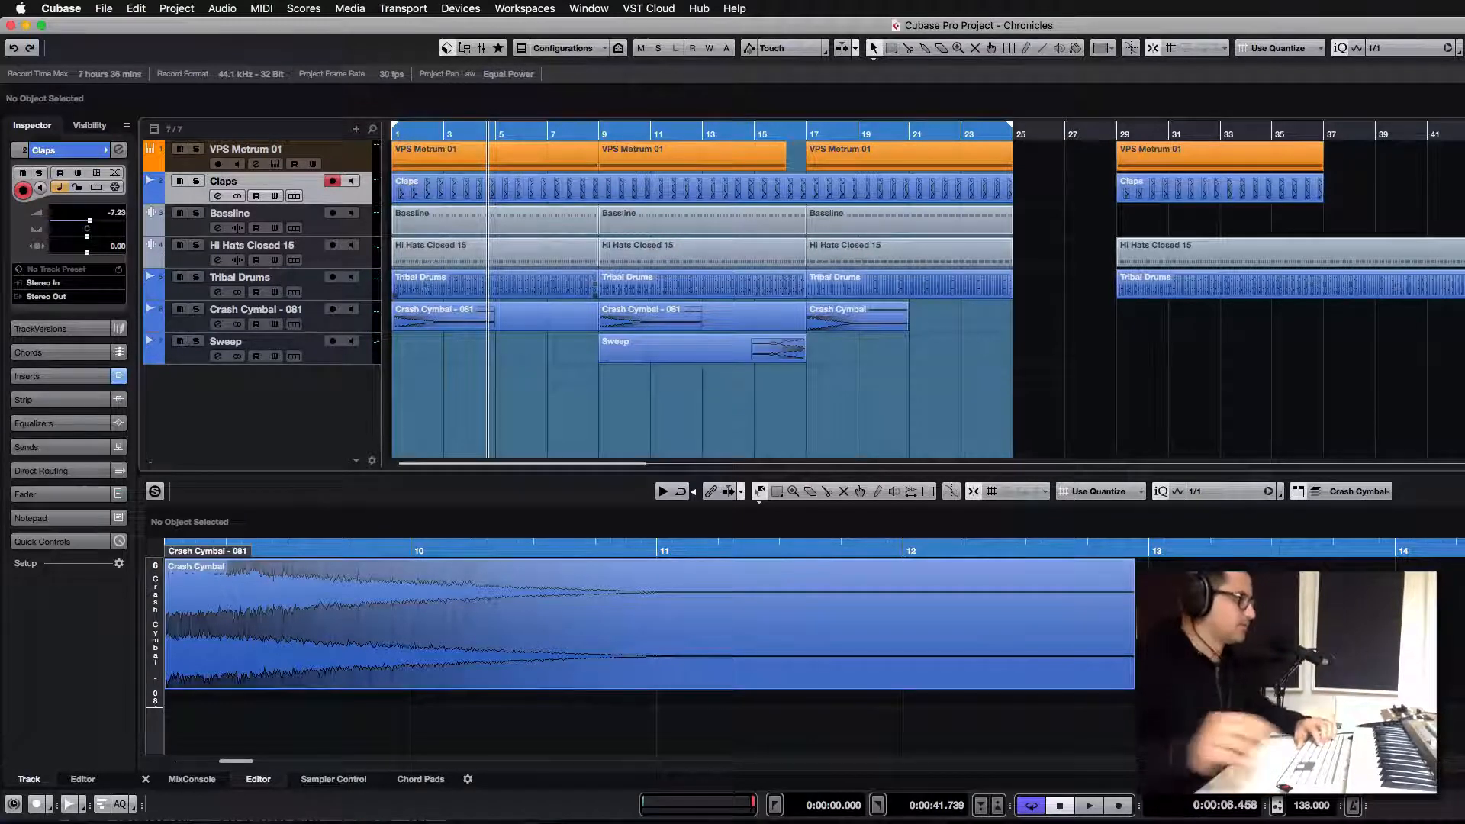
- Examine the Hi Hats Closed 15, Bassline, Crash Cymbal and Tribal Drums blocks in the section from bar 1 to bar 9
key(h)
click(540, 363)
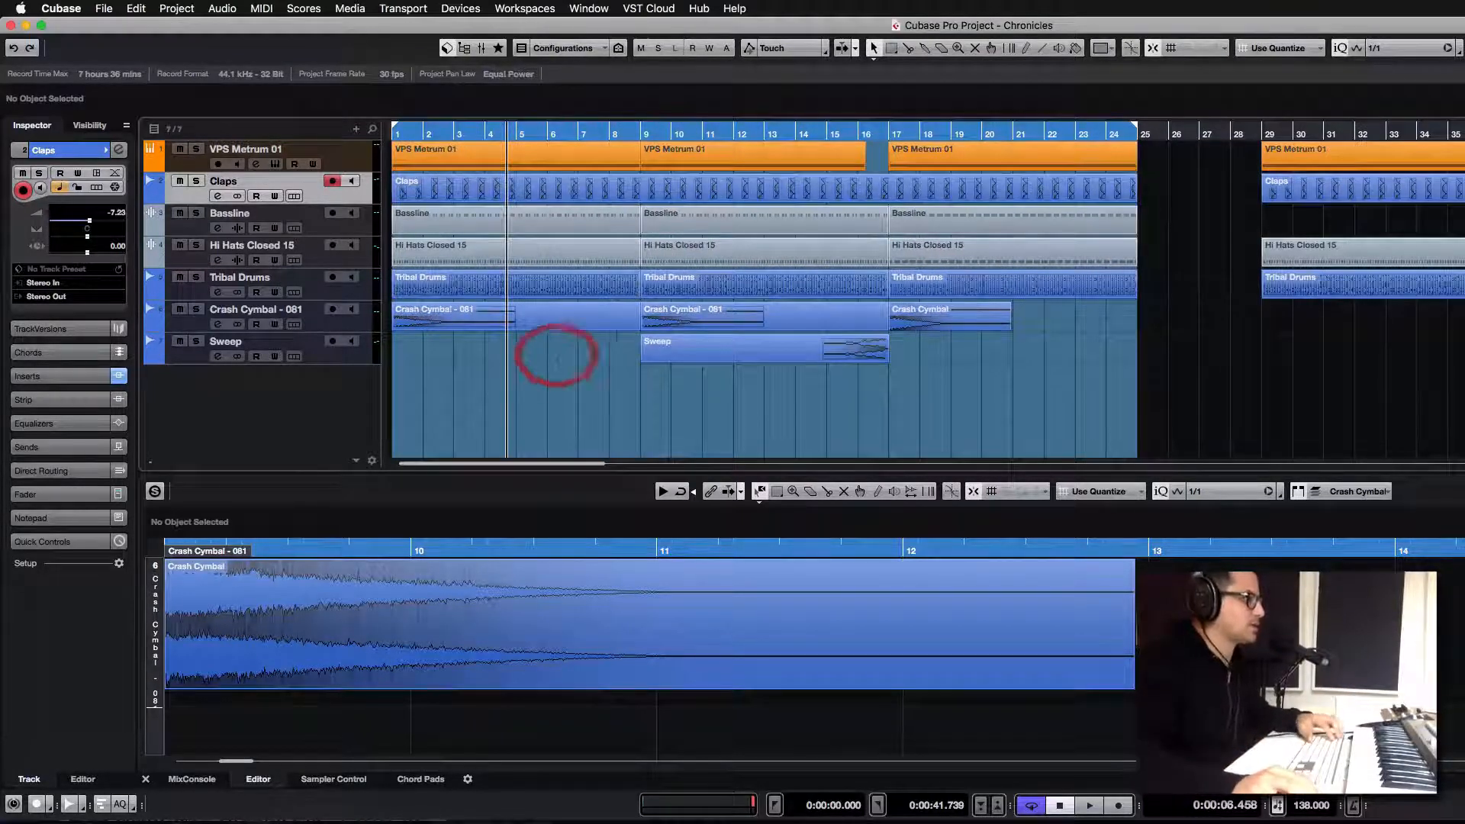
click(564, 253)
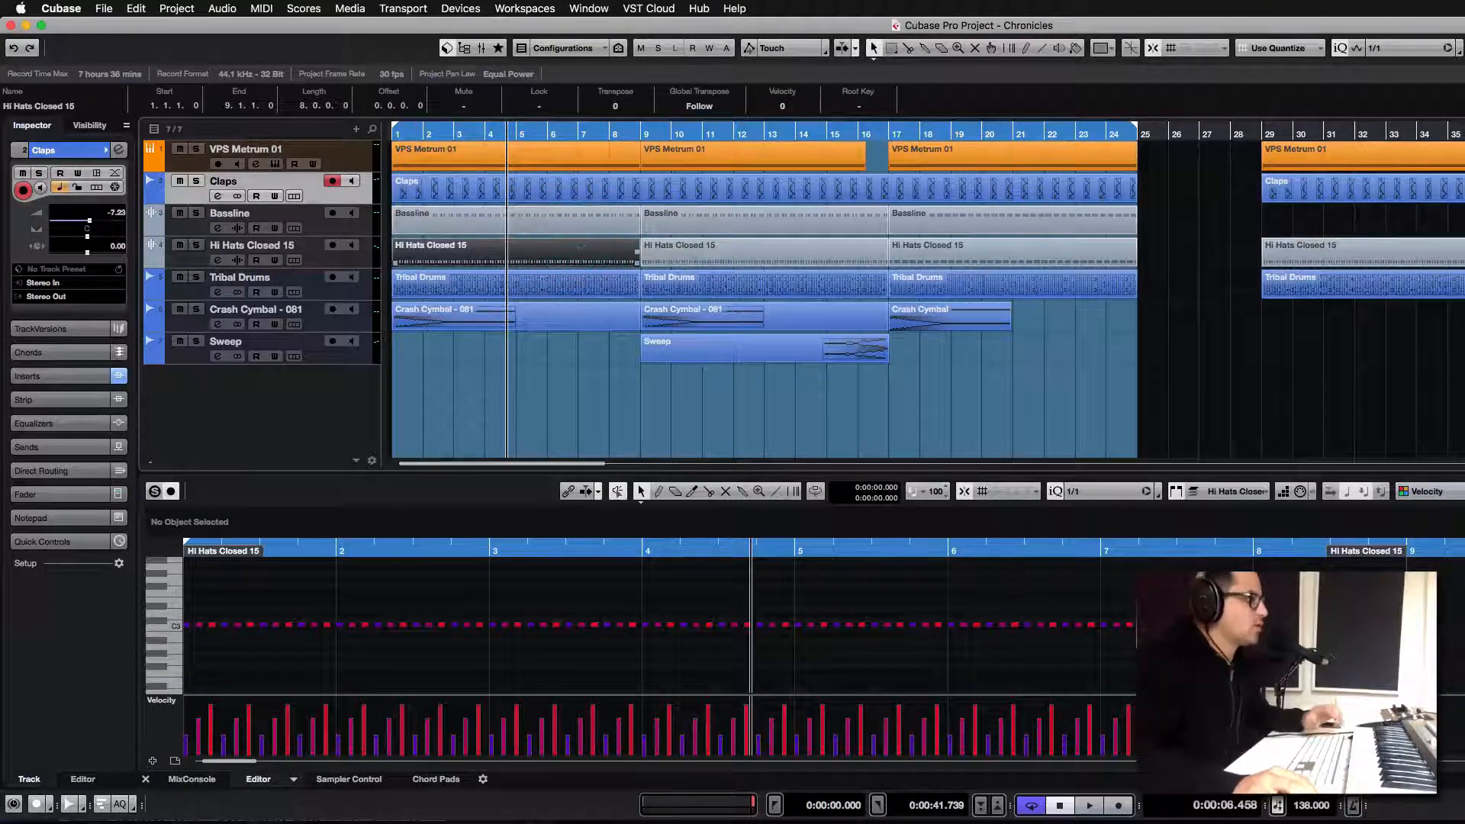
click(520, 227)
click(519, 285)
click(510, 254)
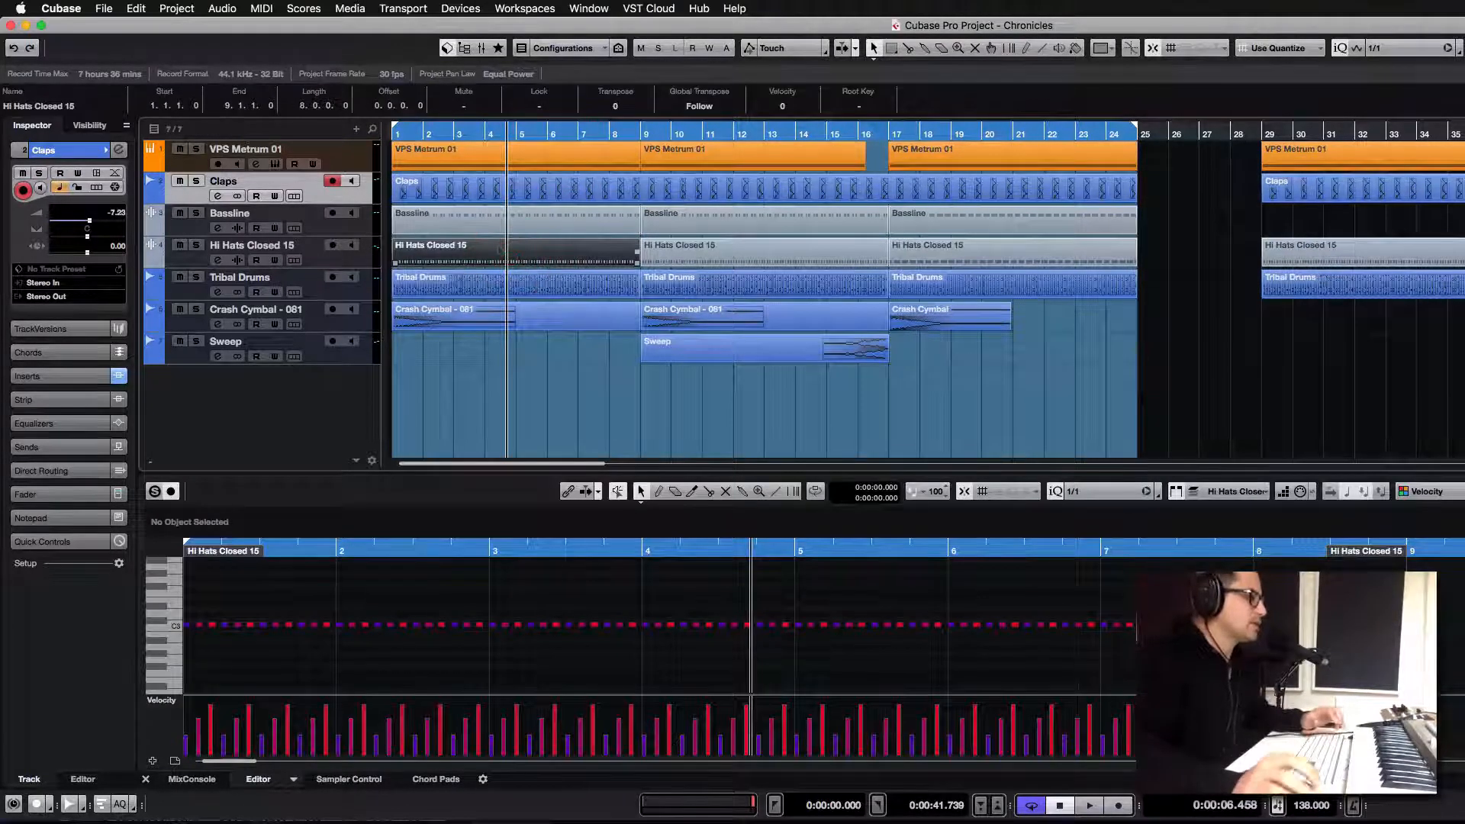
click(497, 412)
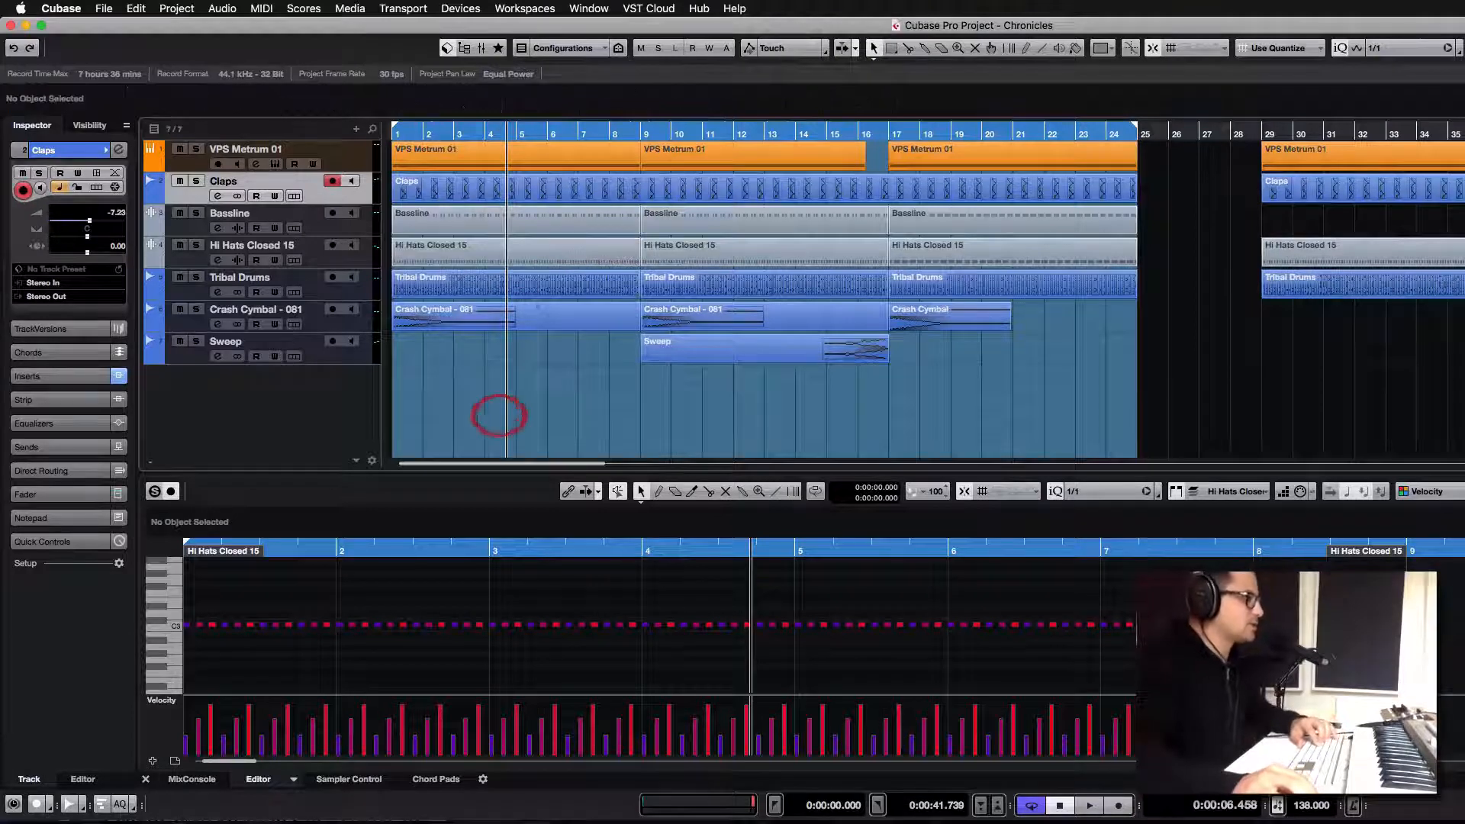
key(h)
click(595, 323)
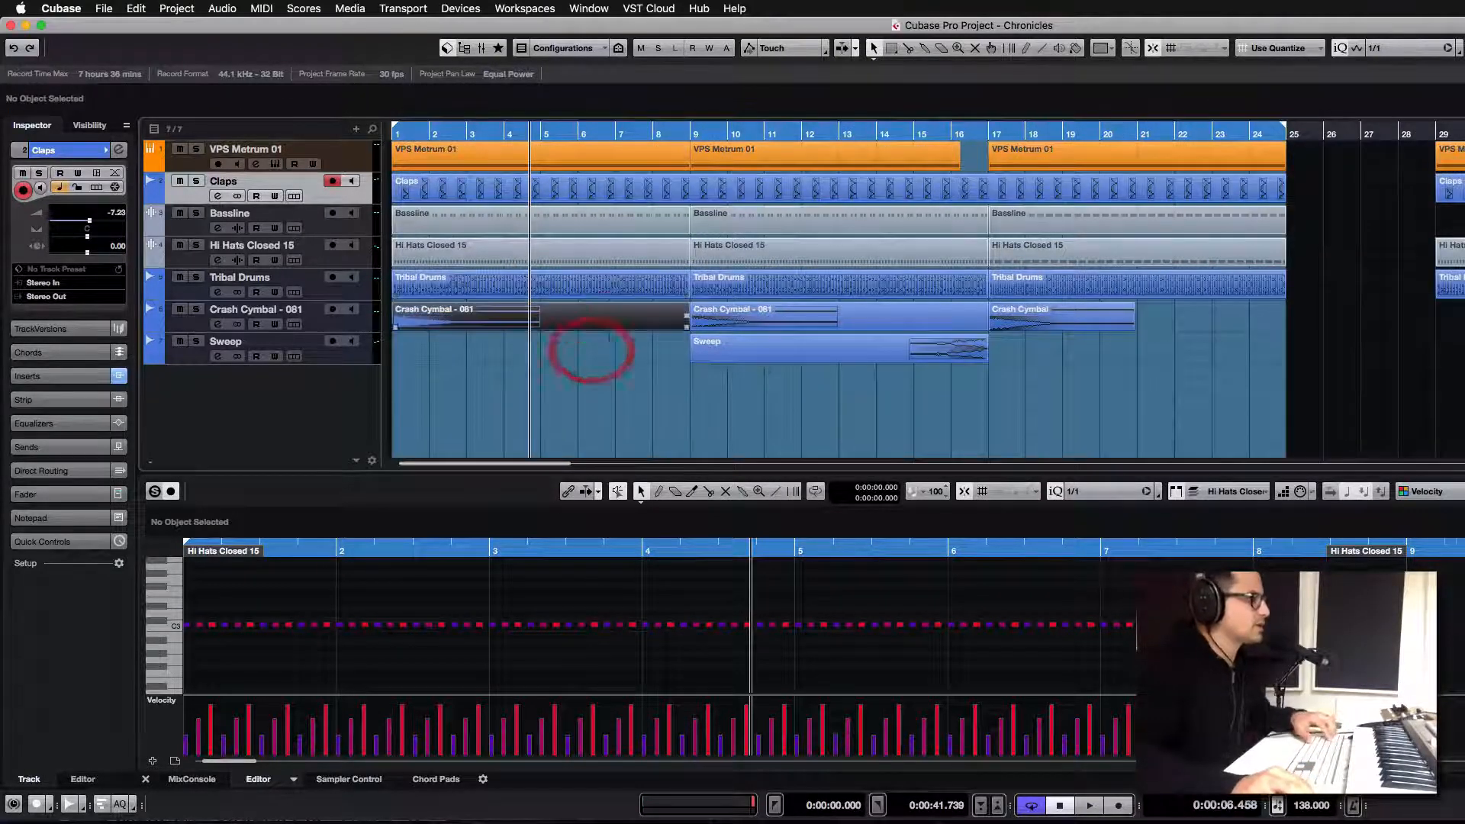
click(611, 283)
- Split the long Claps event into eight-bar blocks at bars 9 and 17
click(1088, 351)
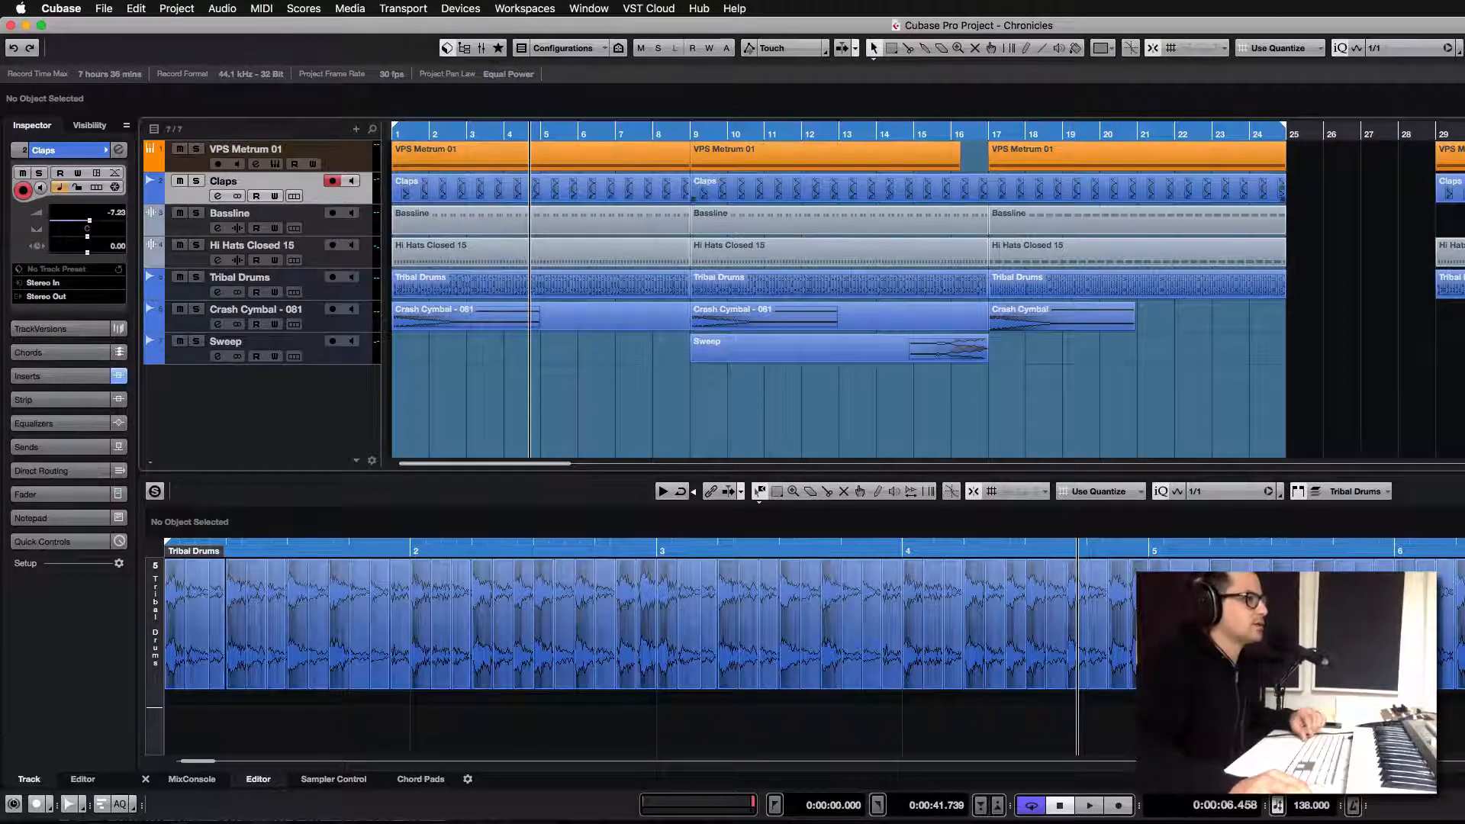
click(995, 190)
click(1344, 305)
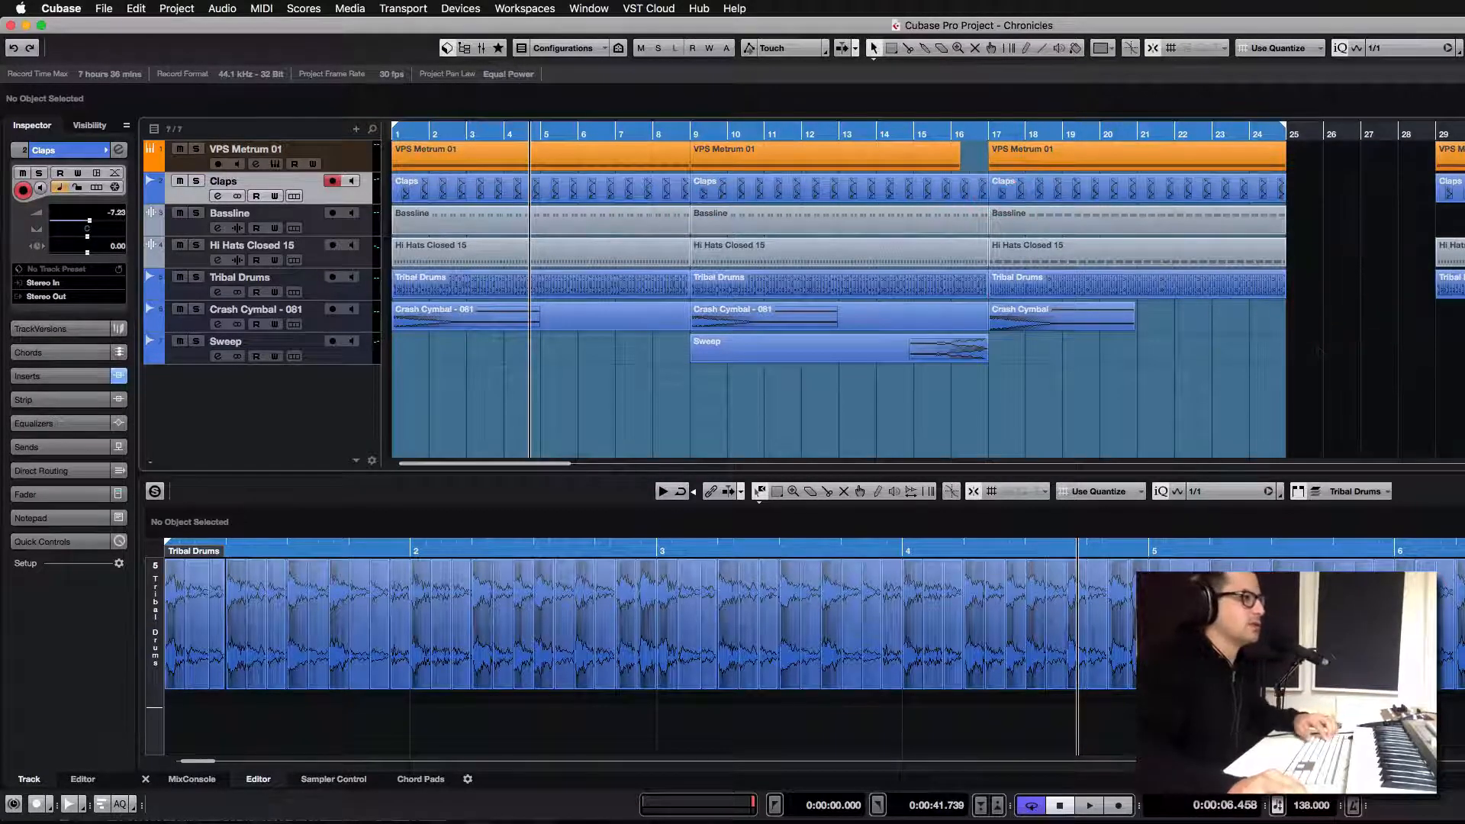
- Review the Sweep part and the Tribal Drums part that start at bar 9
click(788, 353)
click(609, 350)
click(905, 357)
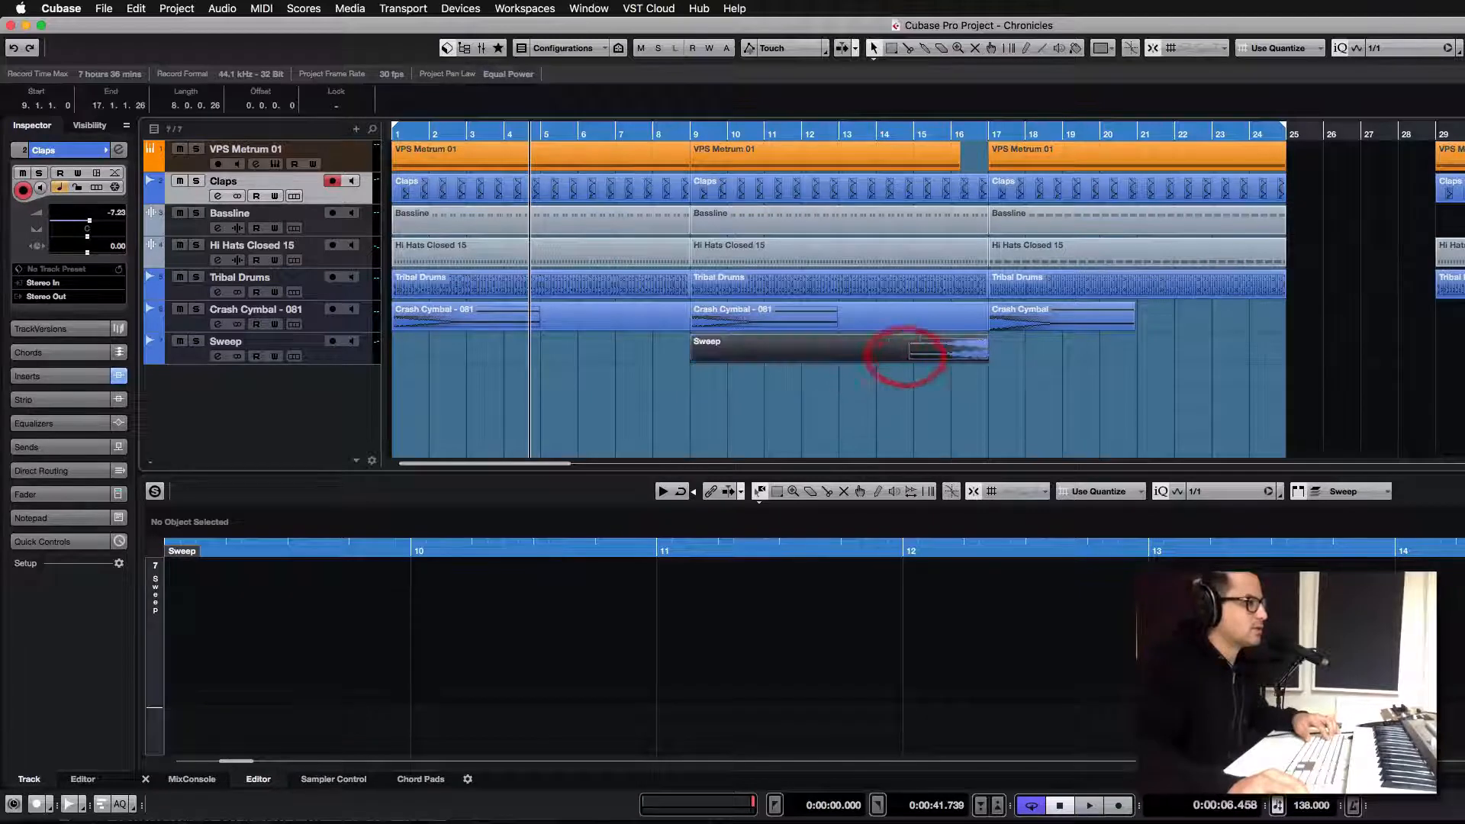
click(911, 376)
key(g)
key(g)
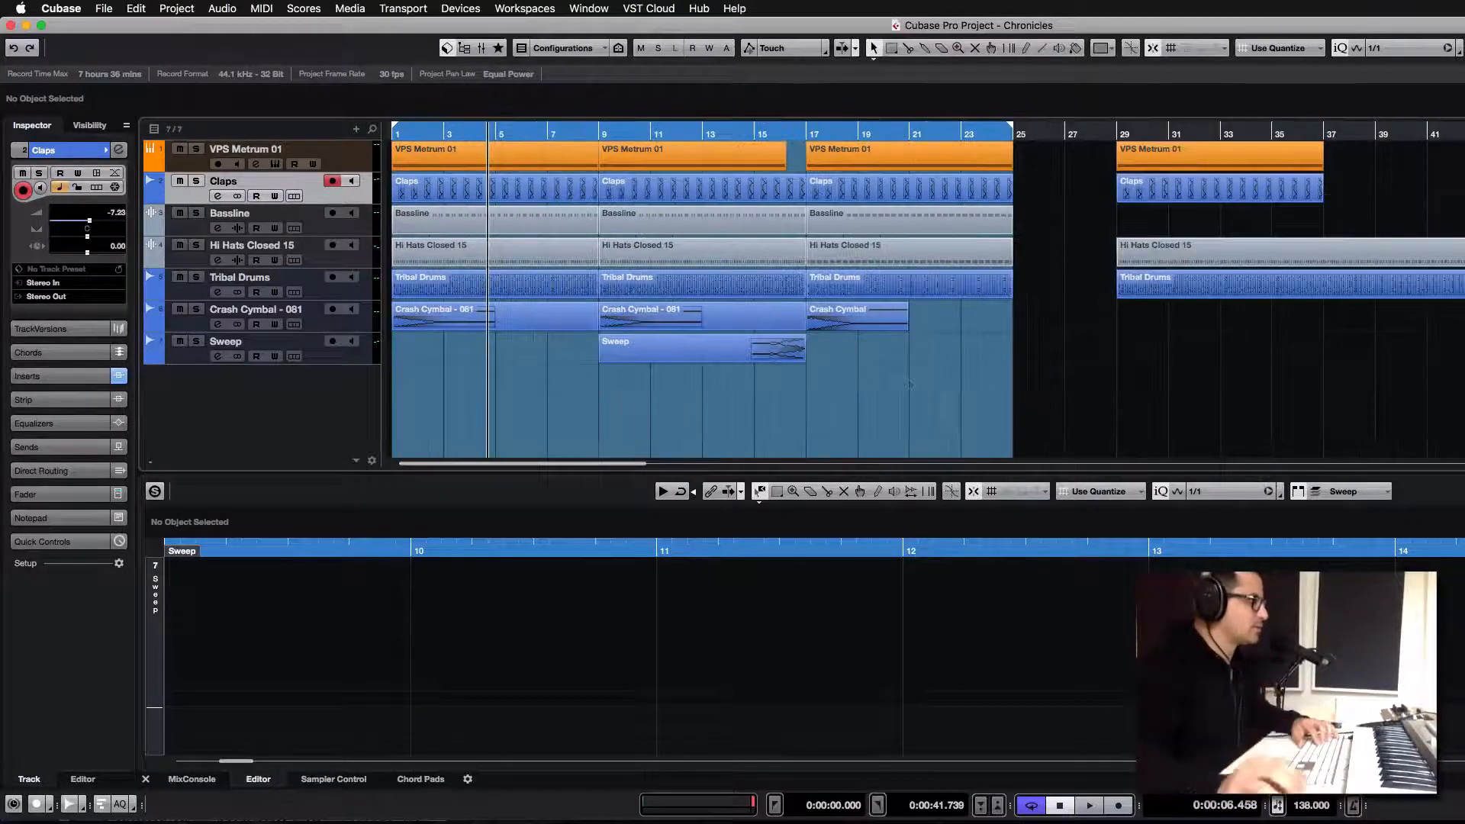
key(g)
key(h)
key(h)
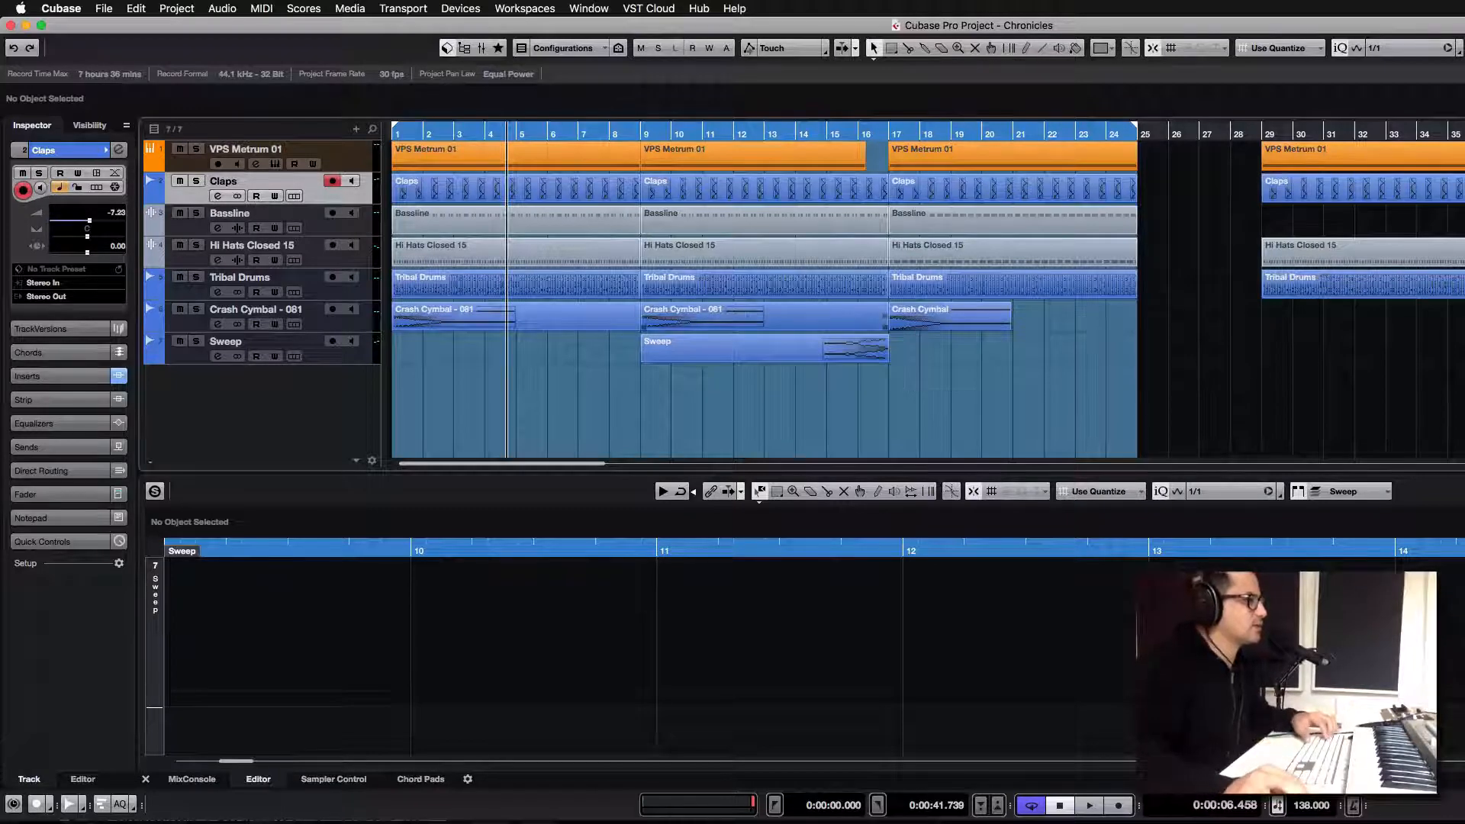
click(696, 293)
click(585, 351)
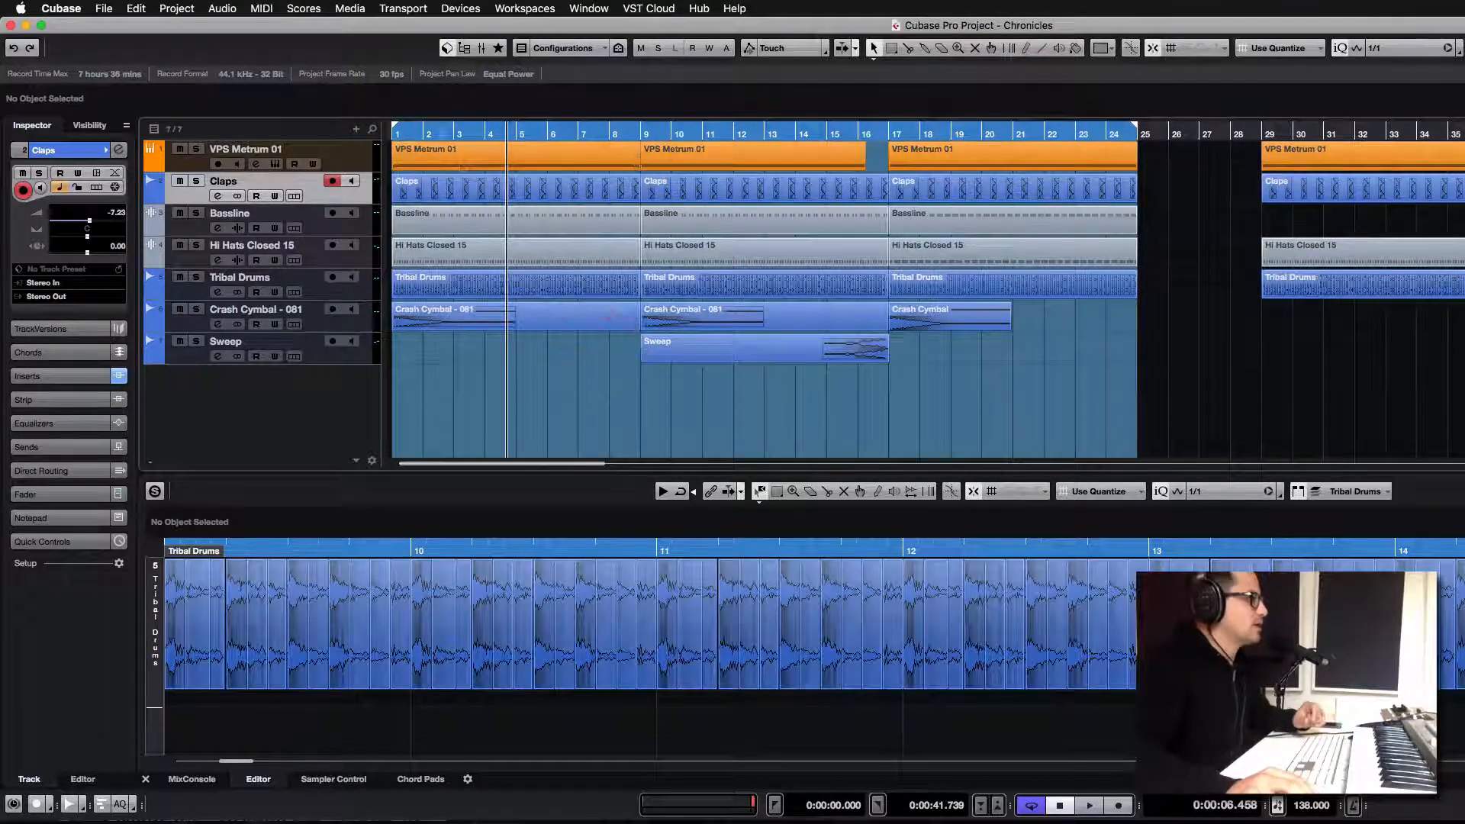
- Play the arrangement from bar 1 and stop playback near bar 5
click(394, 129)
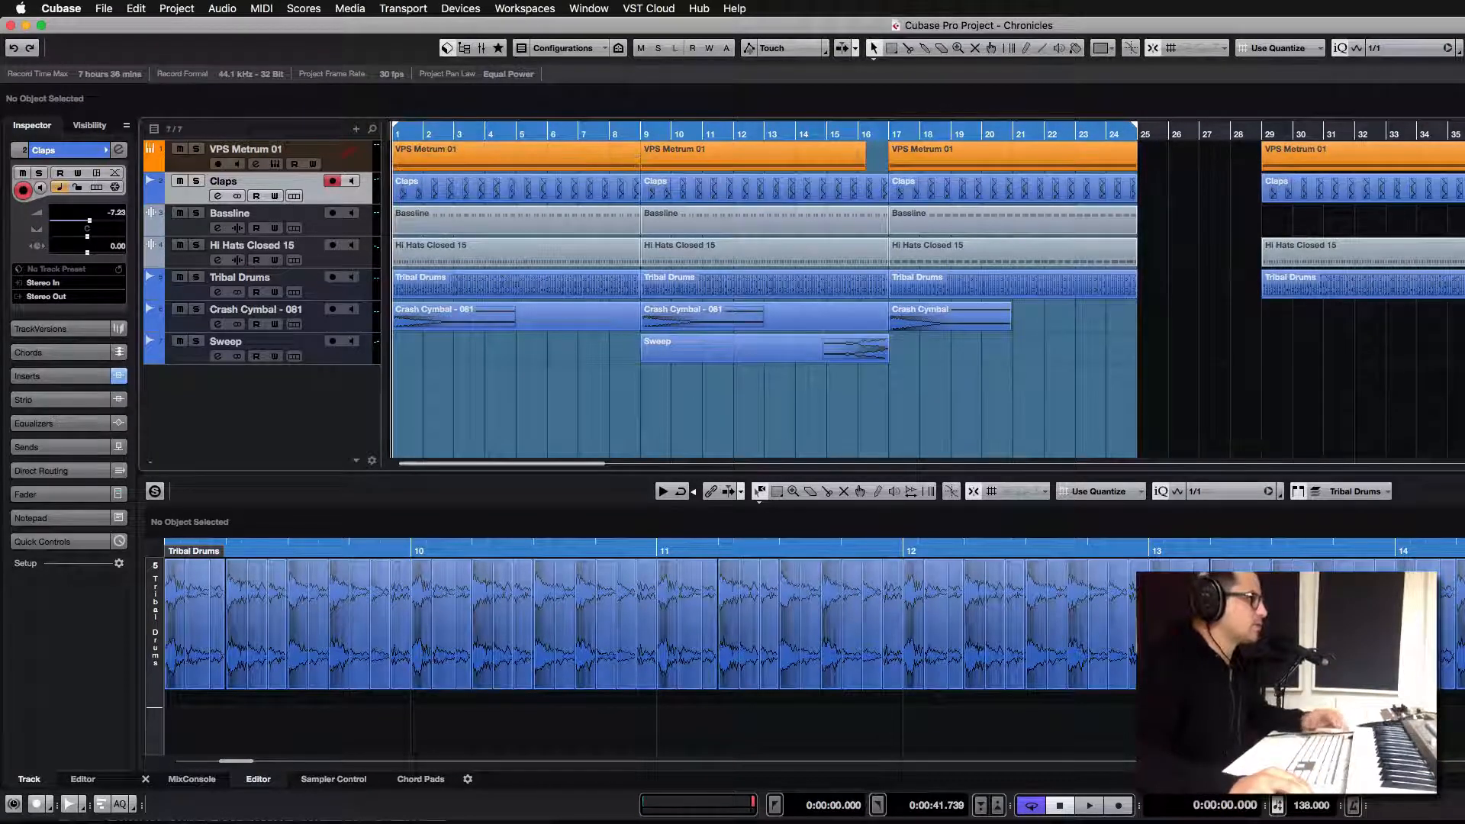
key(space)
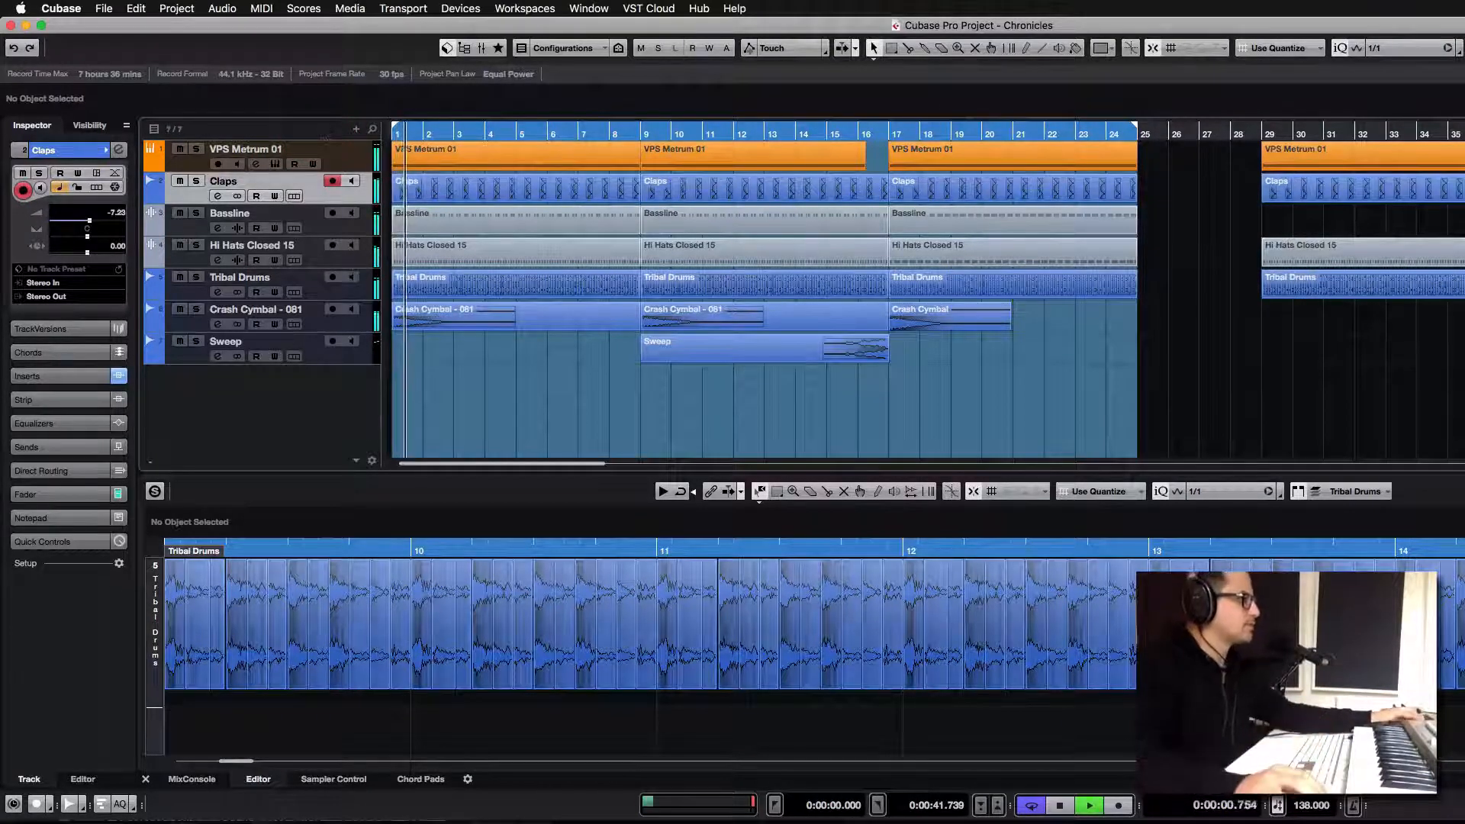
click(609, 357)
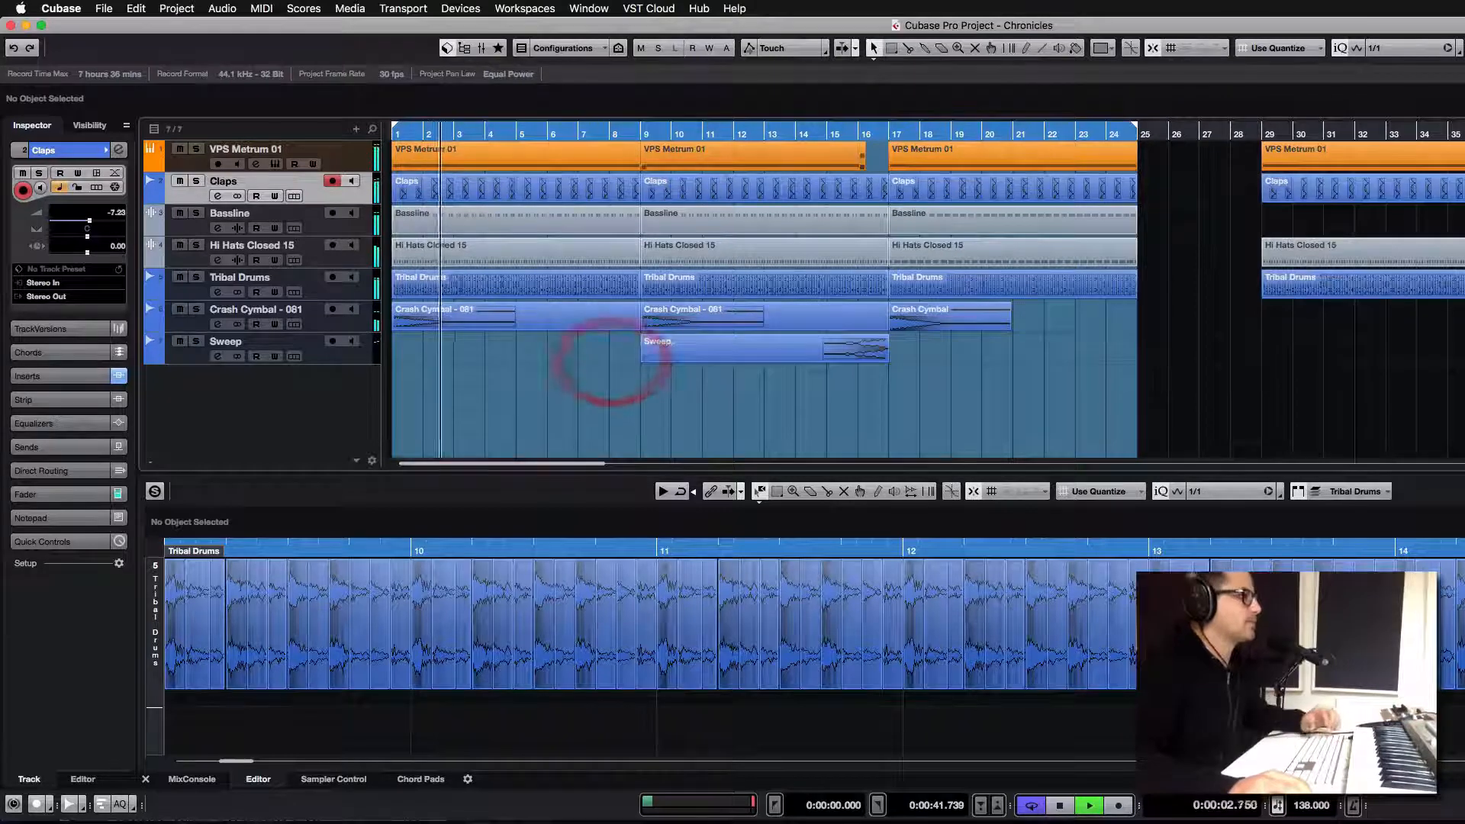
click(579, 309)
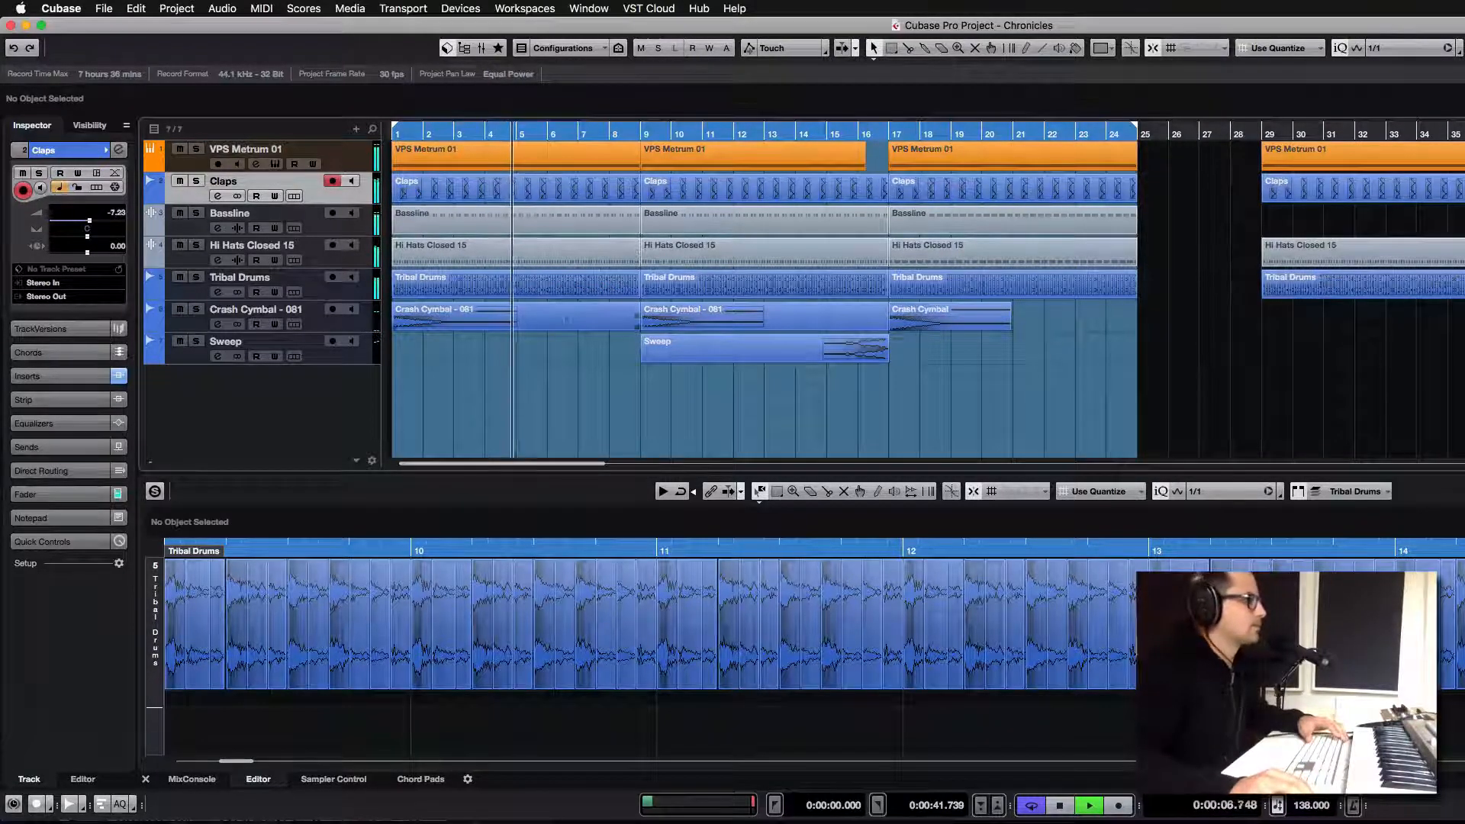
key(space)
click(650, 365)
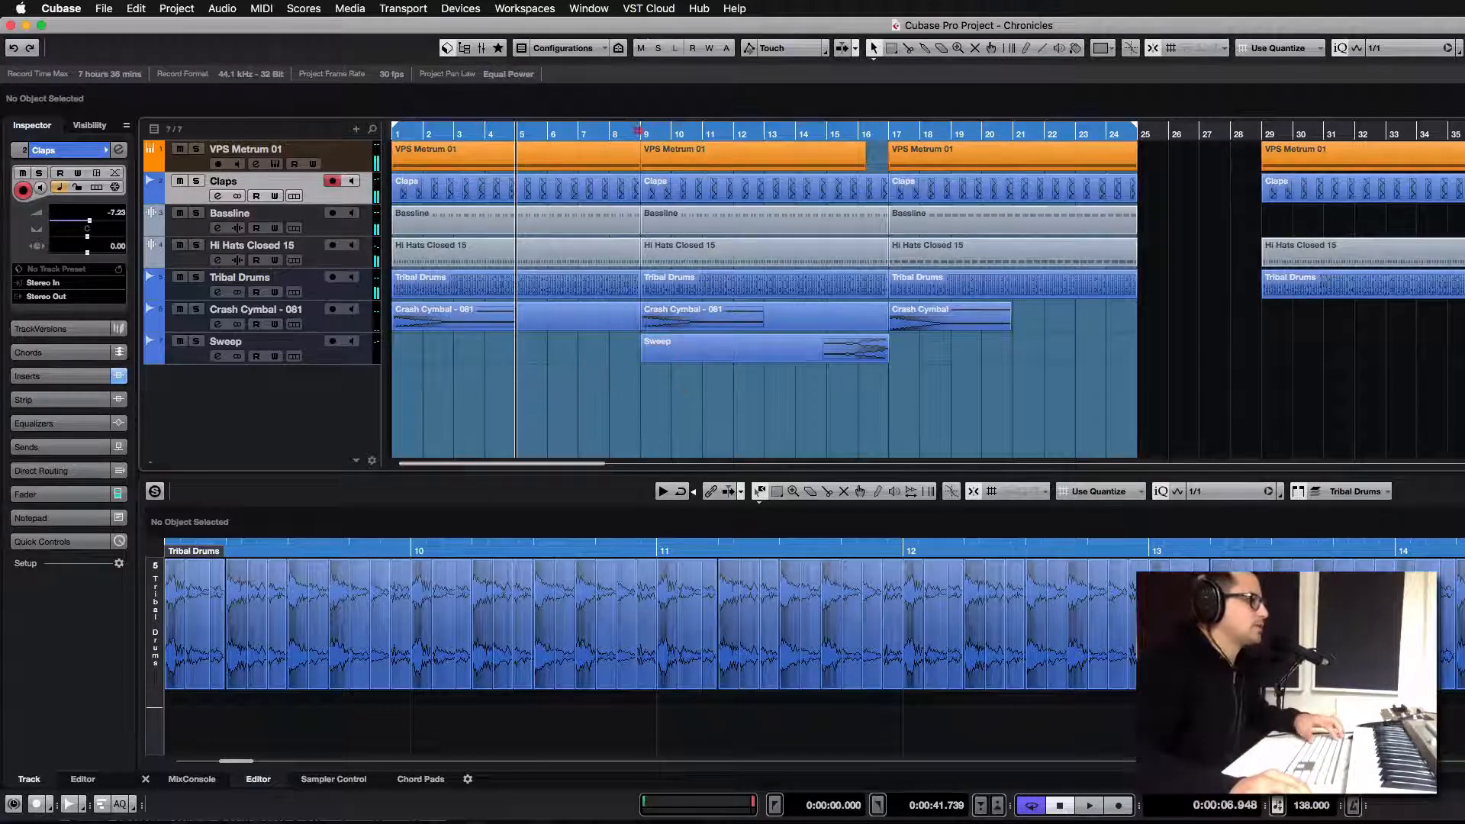
- Play the section from bar 9, then move the playback position to about bar 15 to check the Sweep
click(641, 131)
key(space)
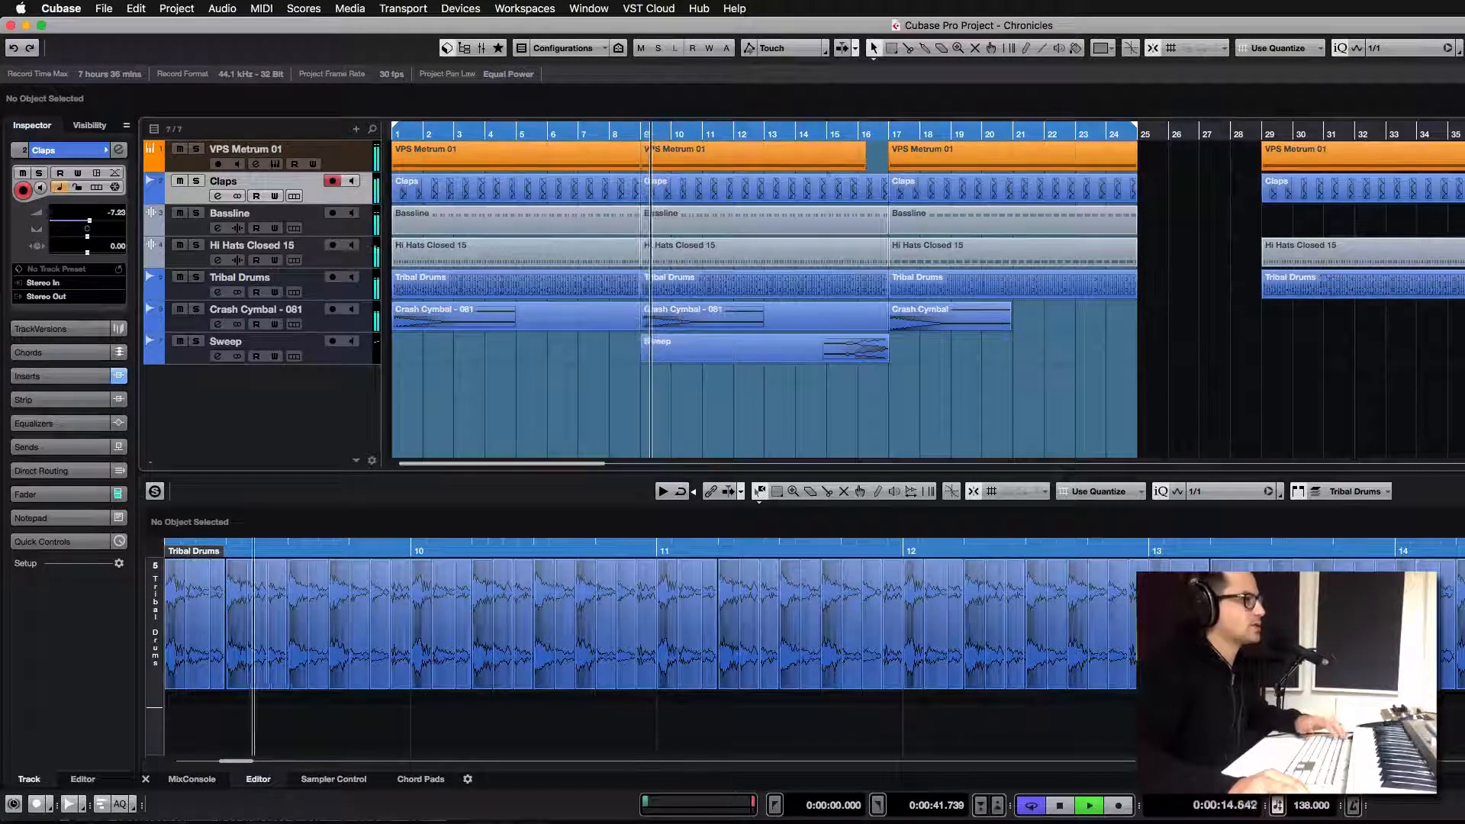
click(828, 132)
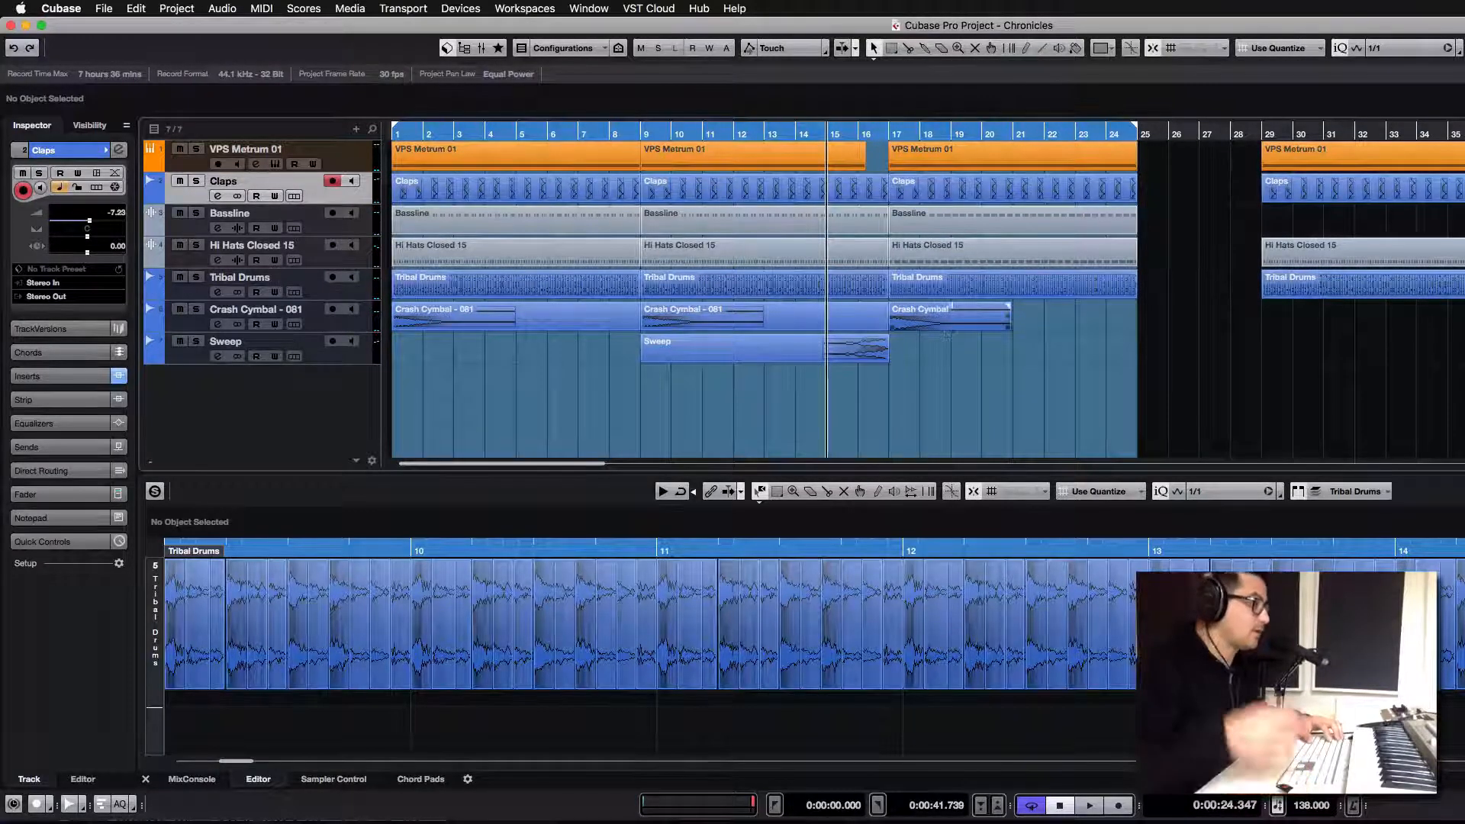
- Play the arrangement from about bar 15 and stop past bar 20, then check the Bassline and Hi Hats parts at bar 9
key(space)
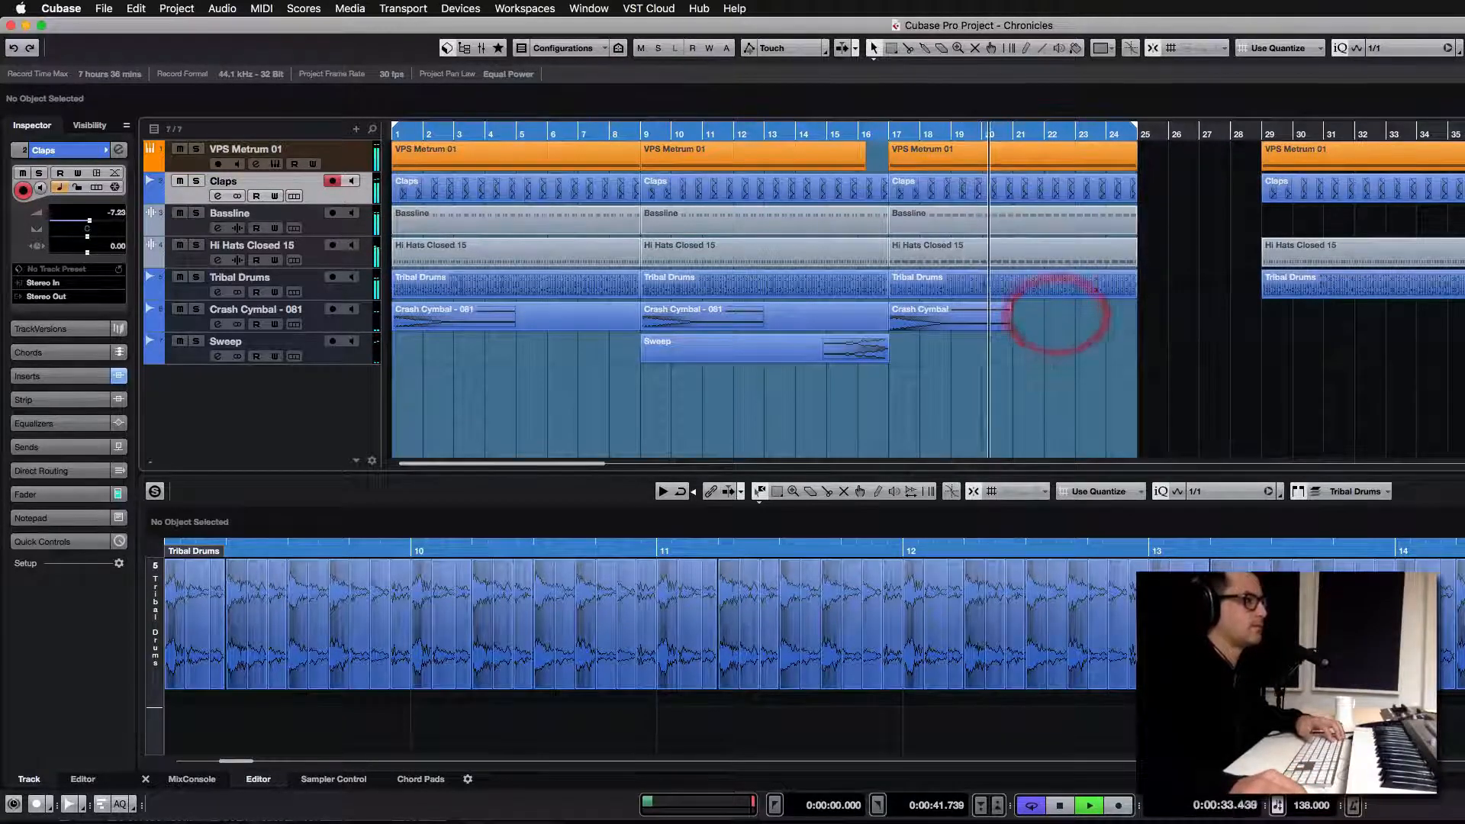
key(space)
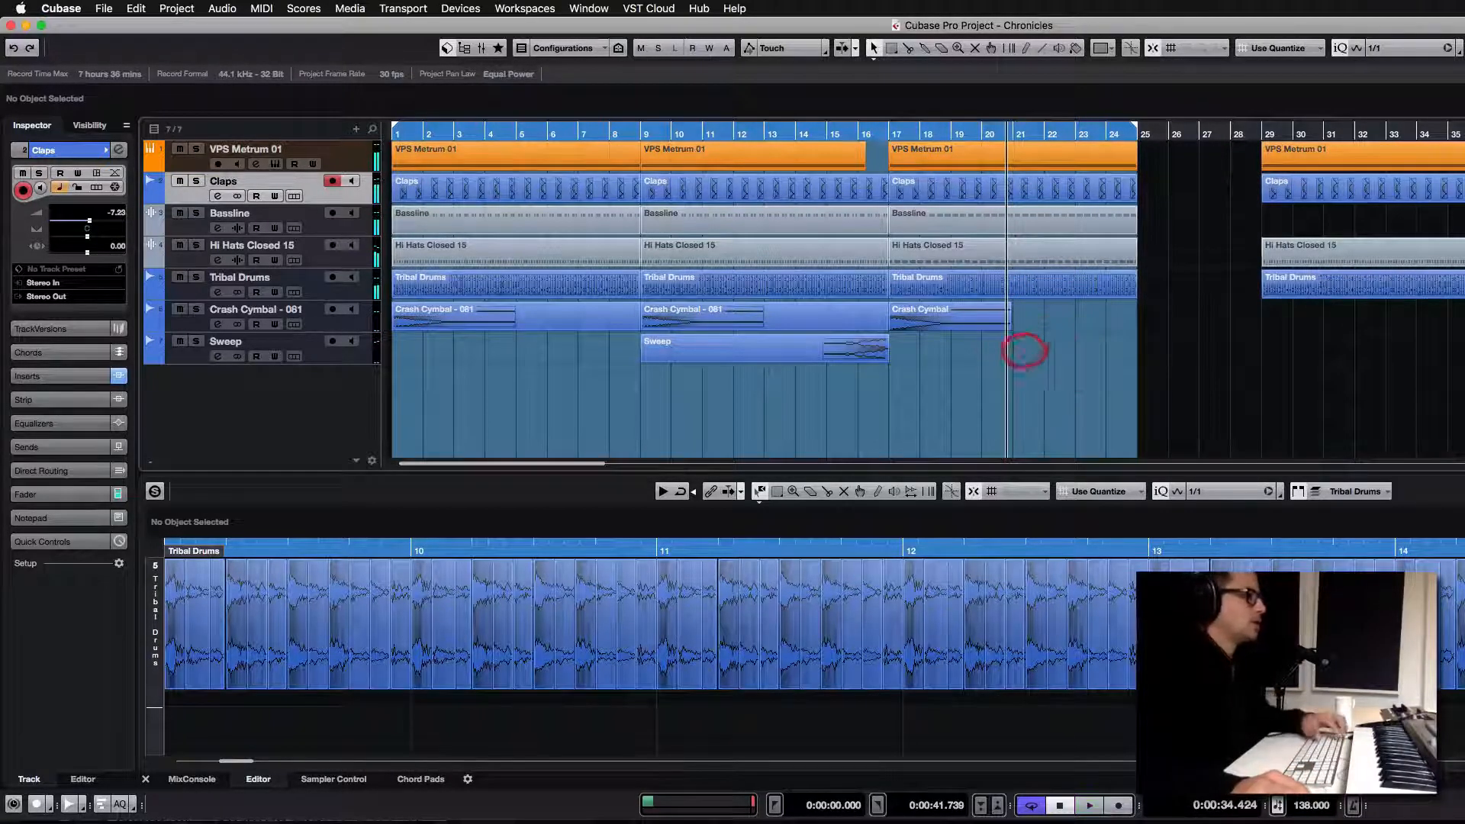
click(750, 260)
shift+click(752, 227)
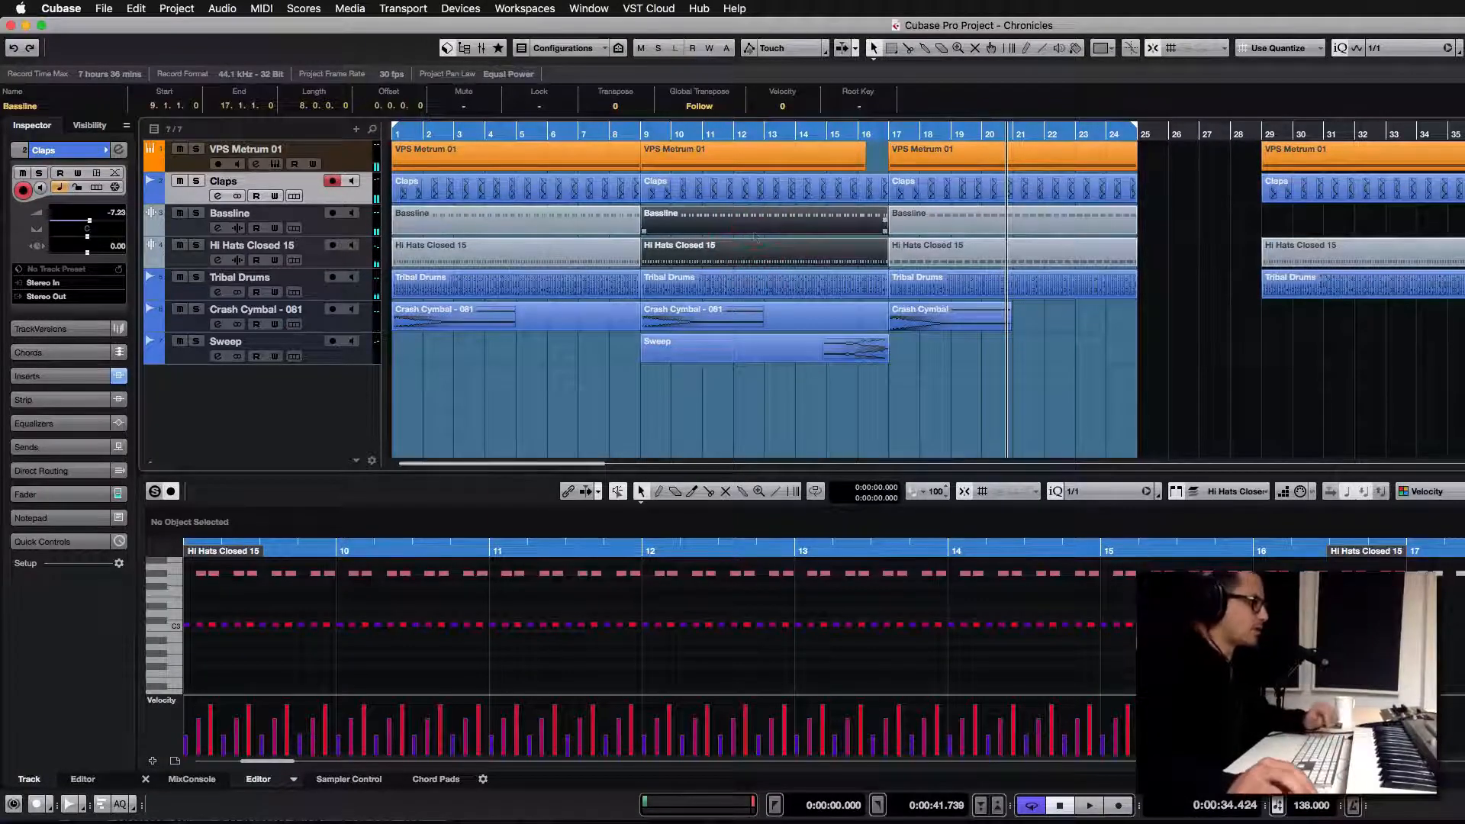
click(1223, 206)
click(656, 131)
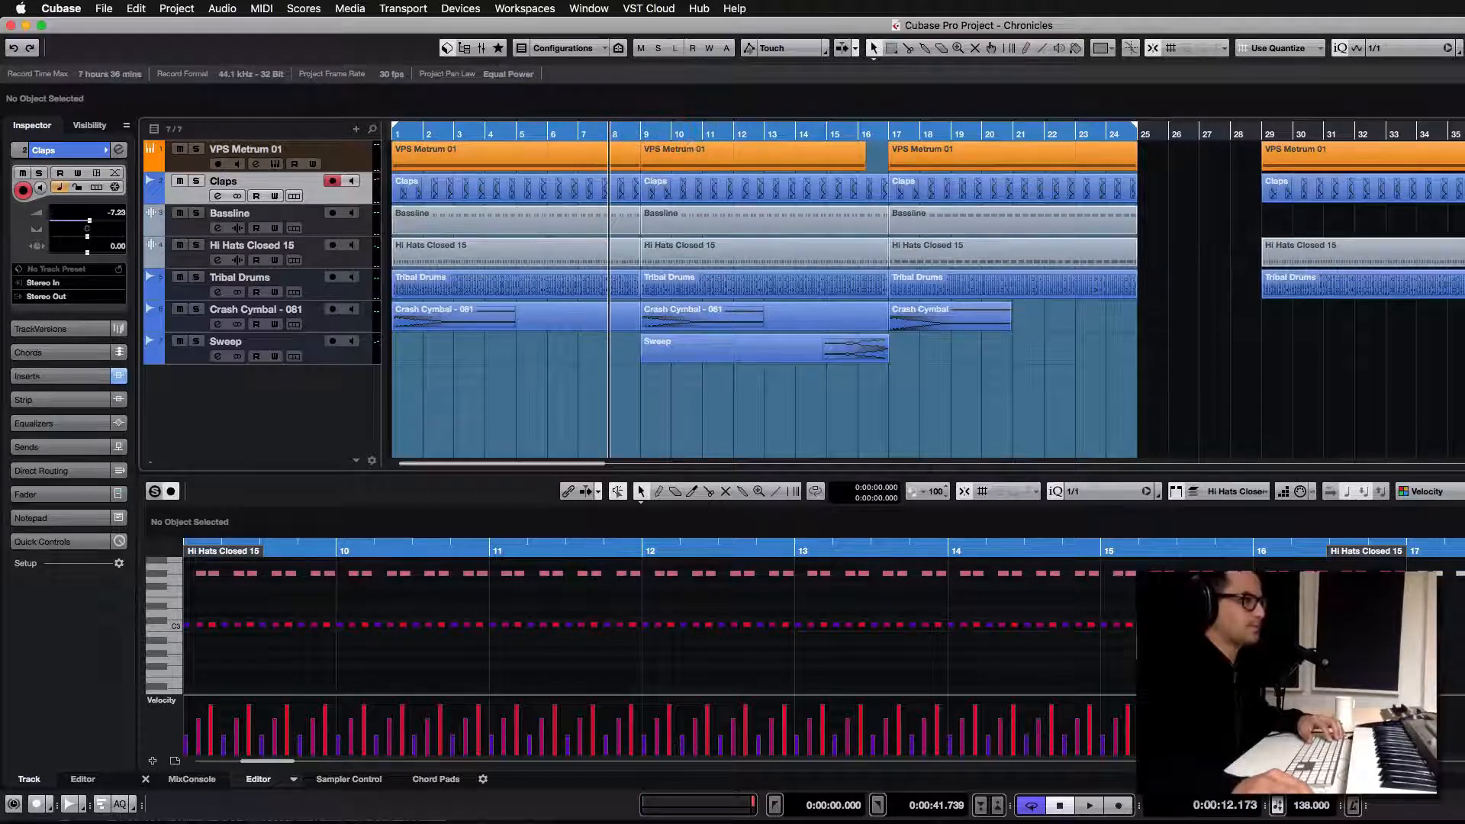
- Turn off iterative quantize, open the Quantize Panel and set its grid to 1/8 T with the first Bassline part selected
click(1338, 48)
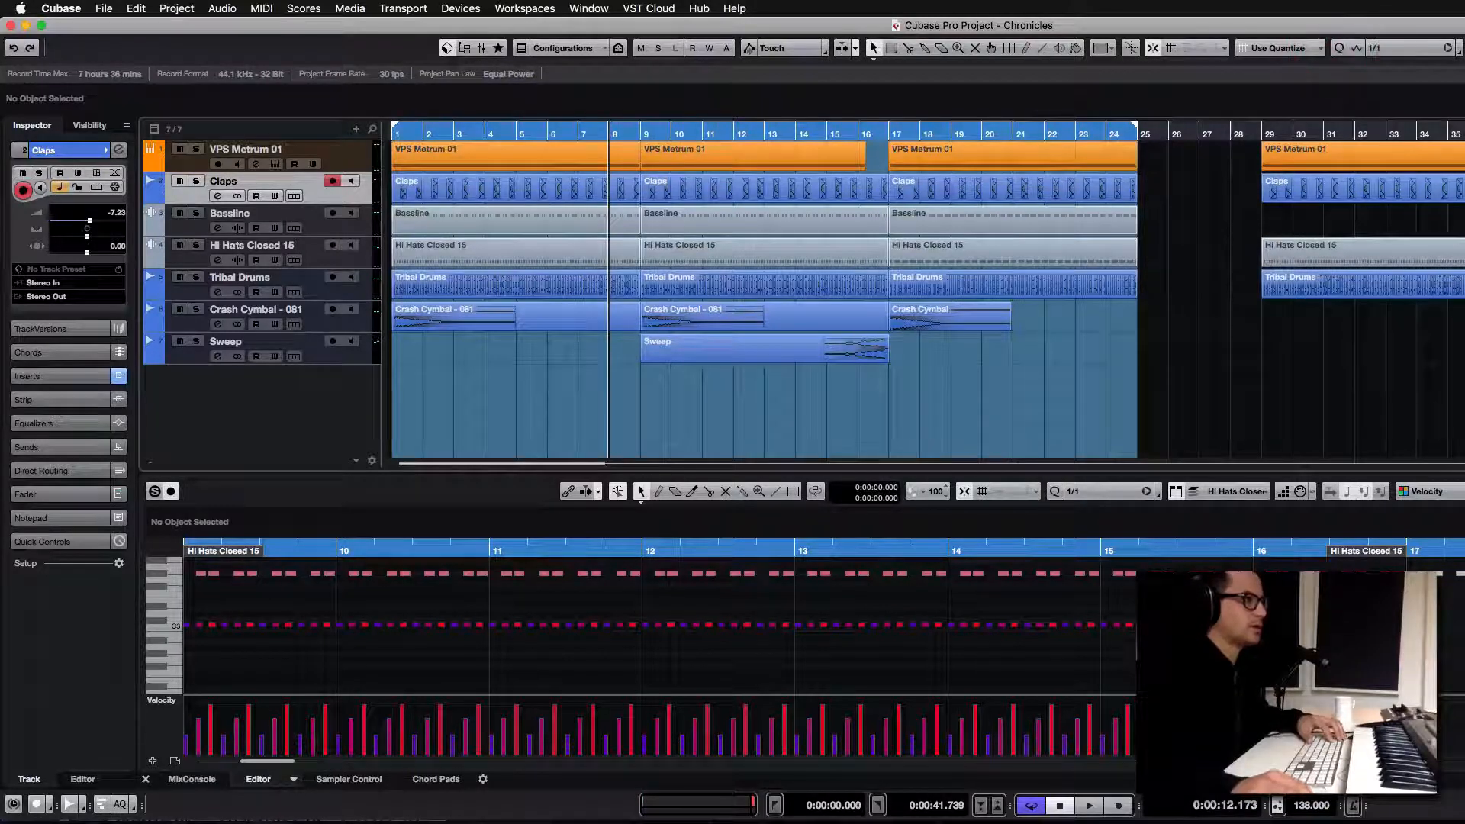
click(1447, 48)
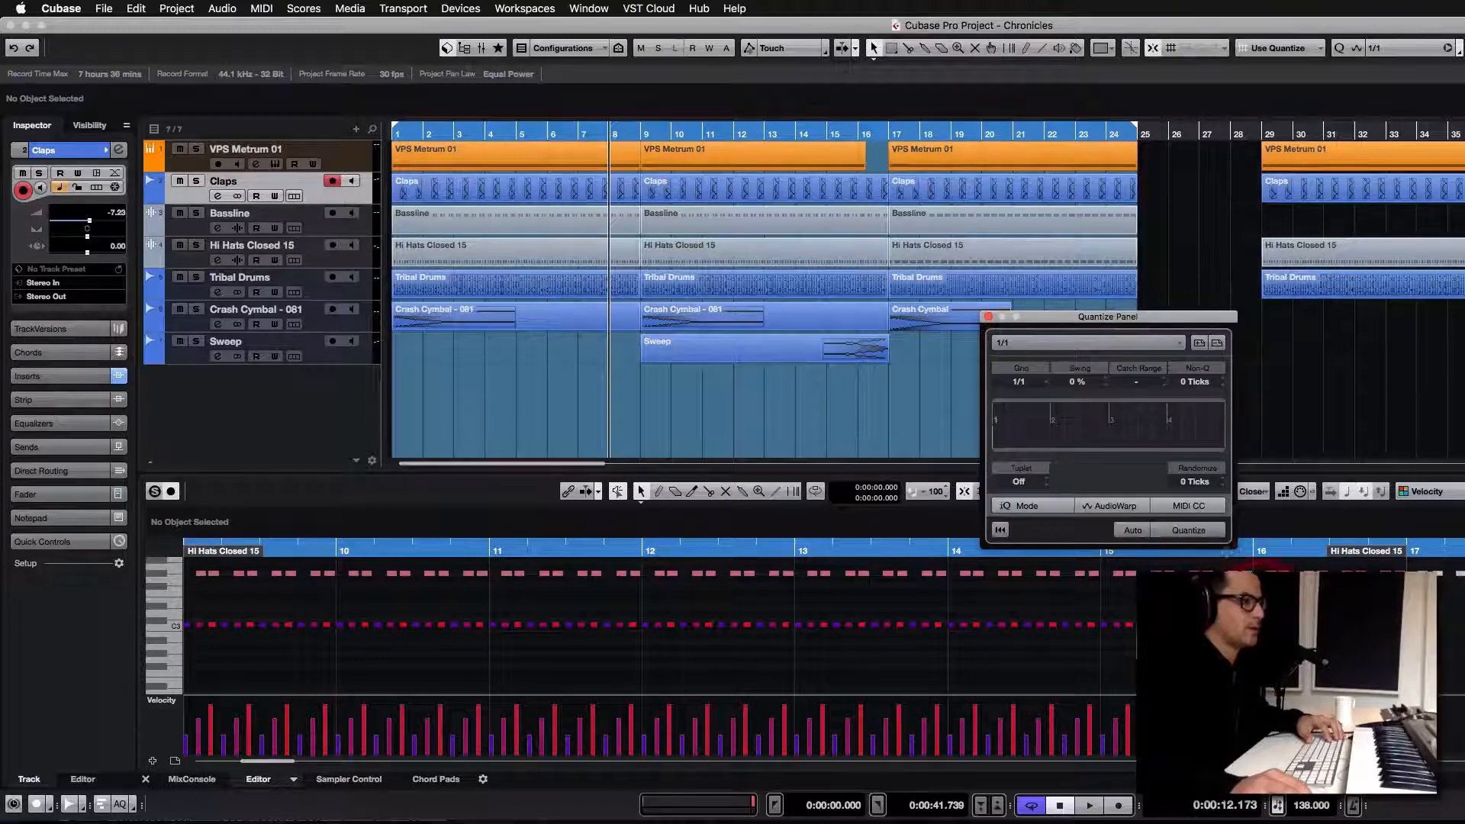
click(548, 207)
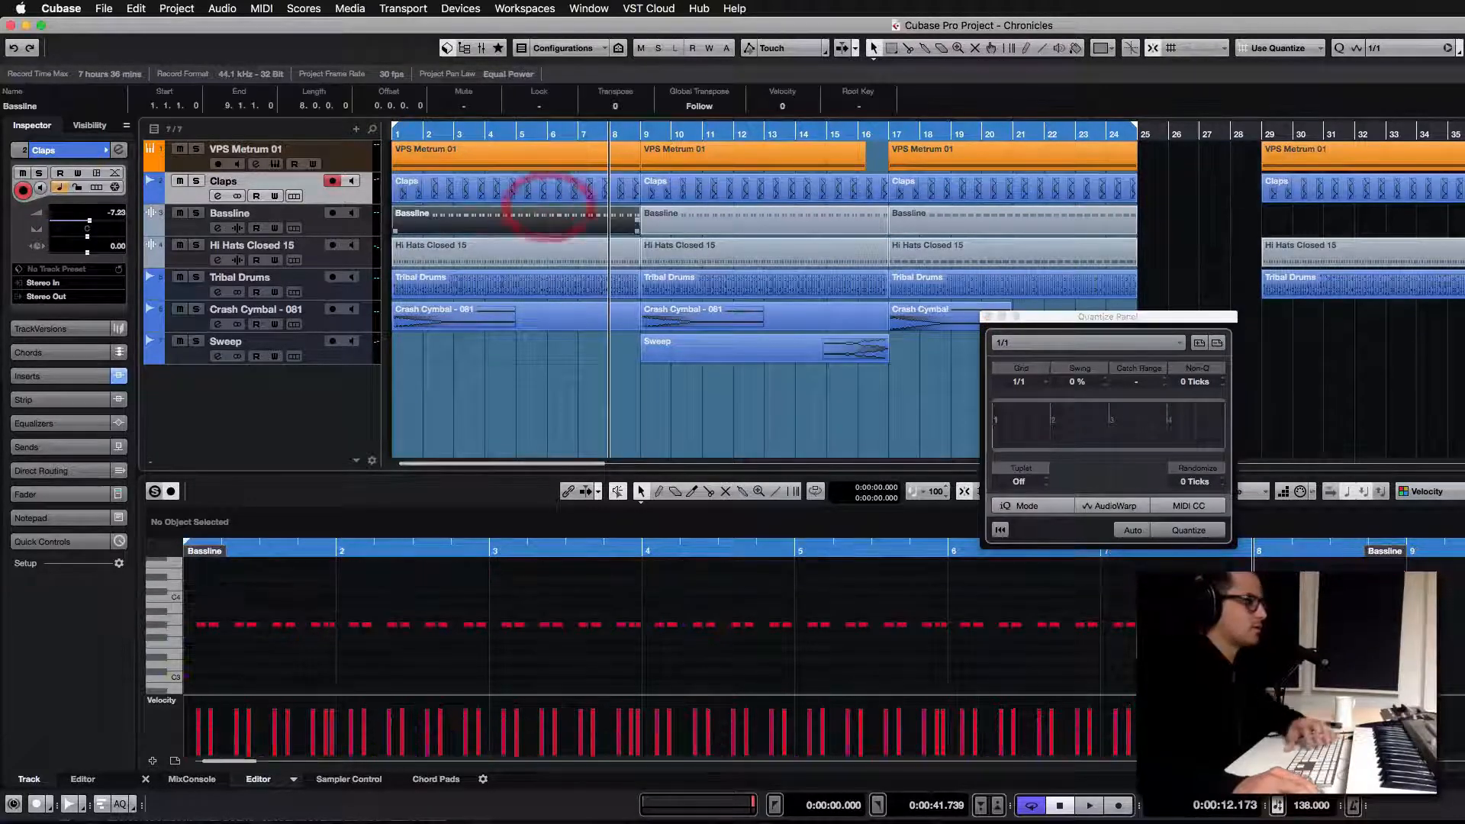
click(1037, 382)
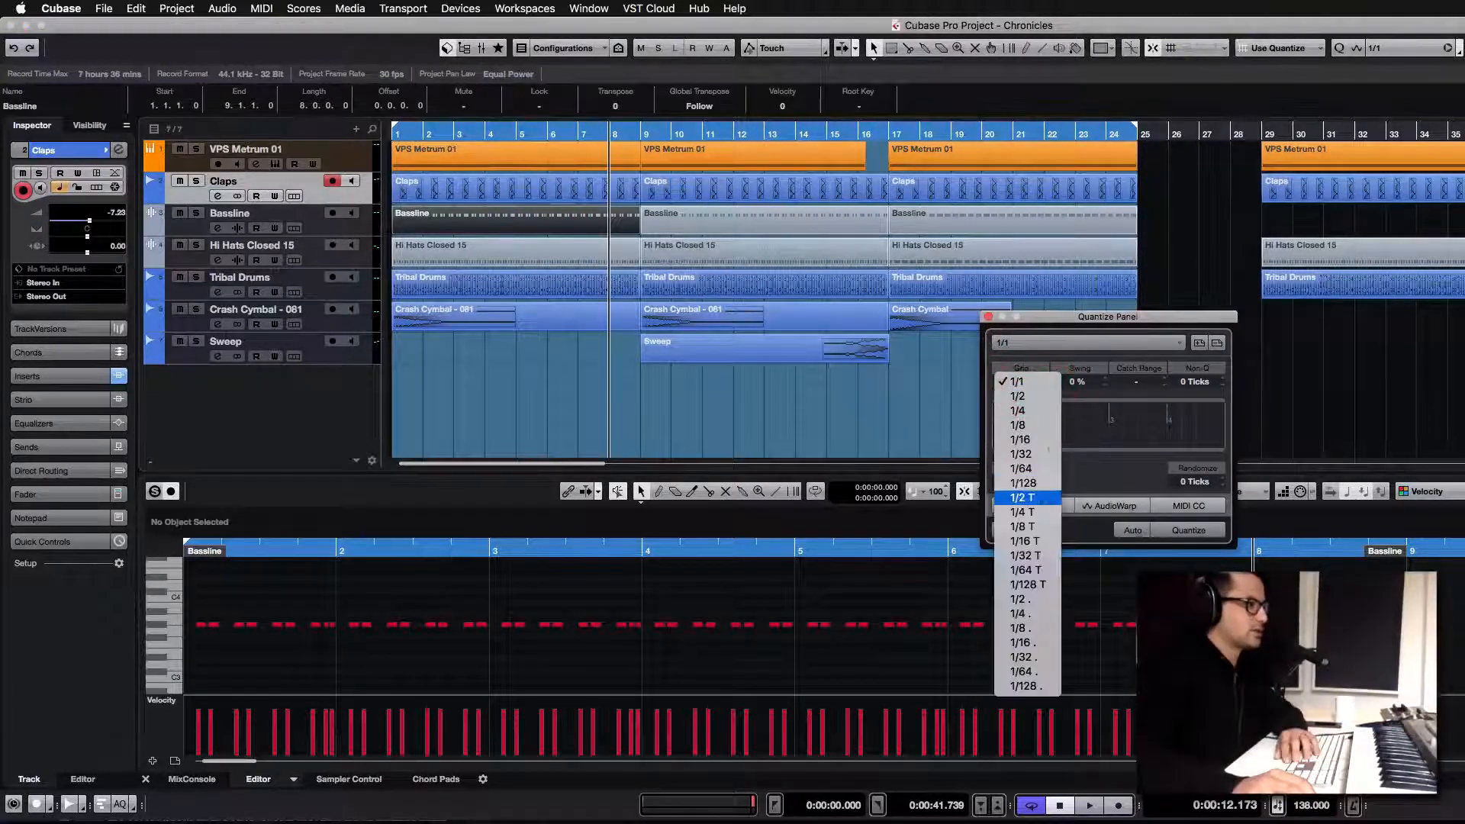
click(1022, 527)
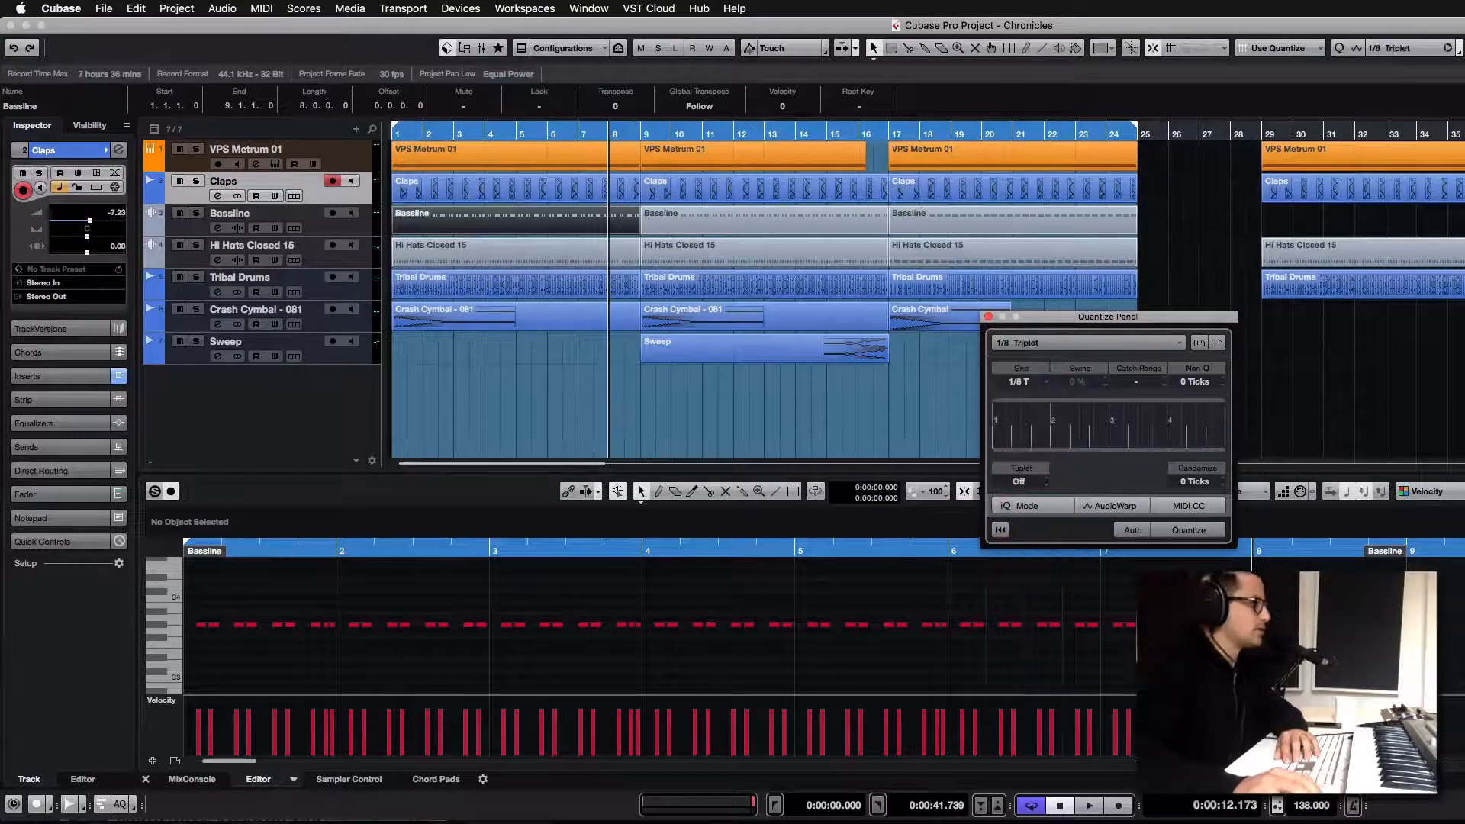
- Select the Bassline and Hi Hats Closed 15 parts starting at bar 9 together
click(765, 192)
click(768, 223)
click(756, 249)
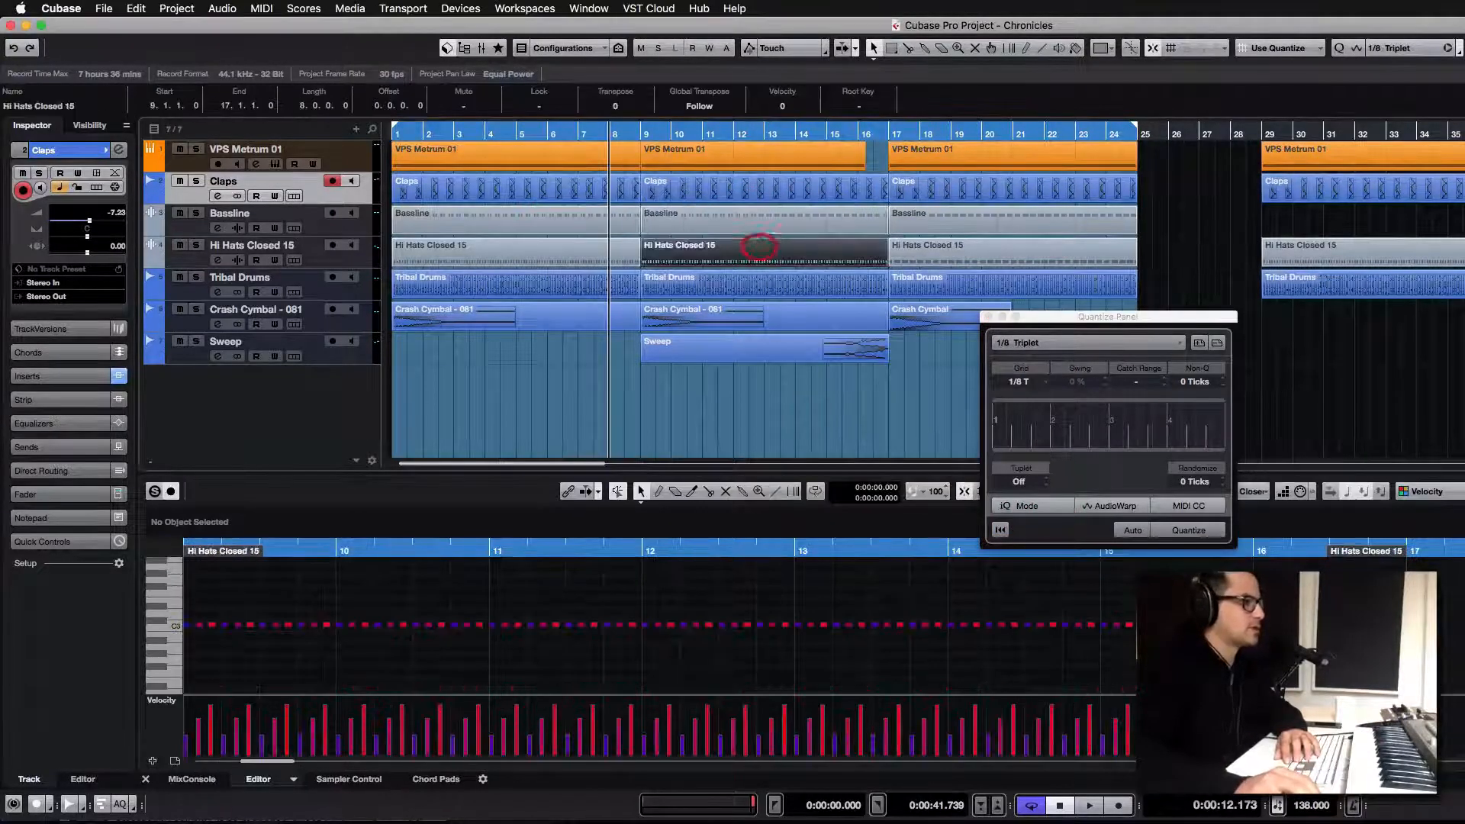
click(794, 217)
click(811, 255)
click(793, 217)
shift+click(683, 251)
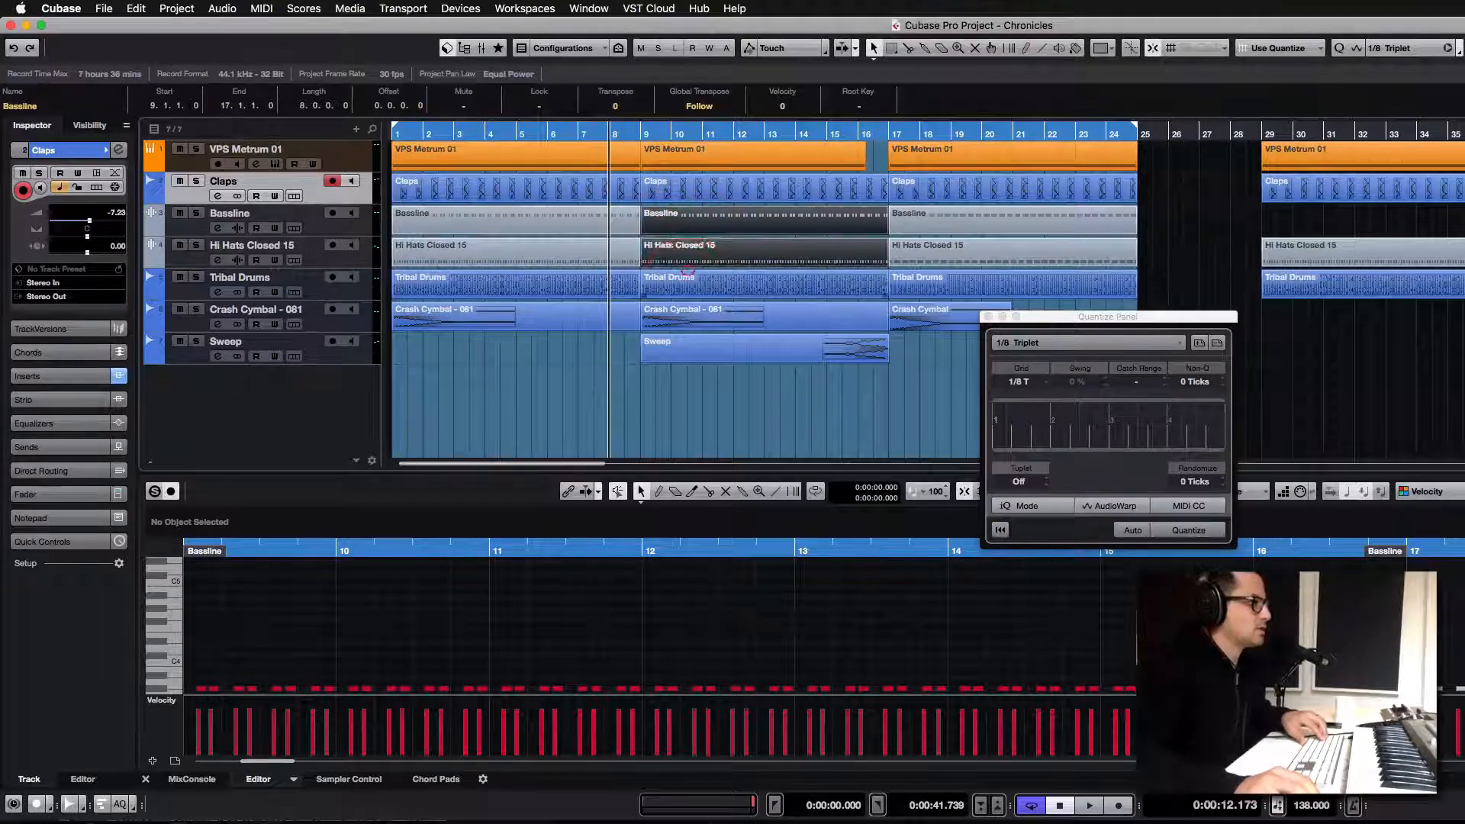
- Set the quantize grid to 1/16 for the two selected parts
drag(1106, 316, 1222, 223)
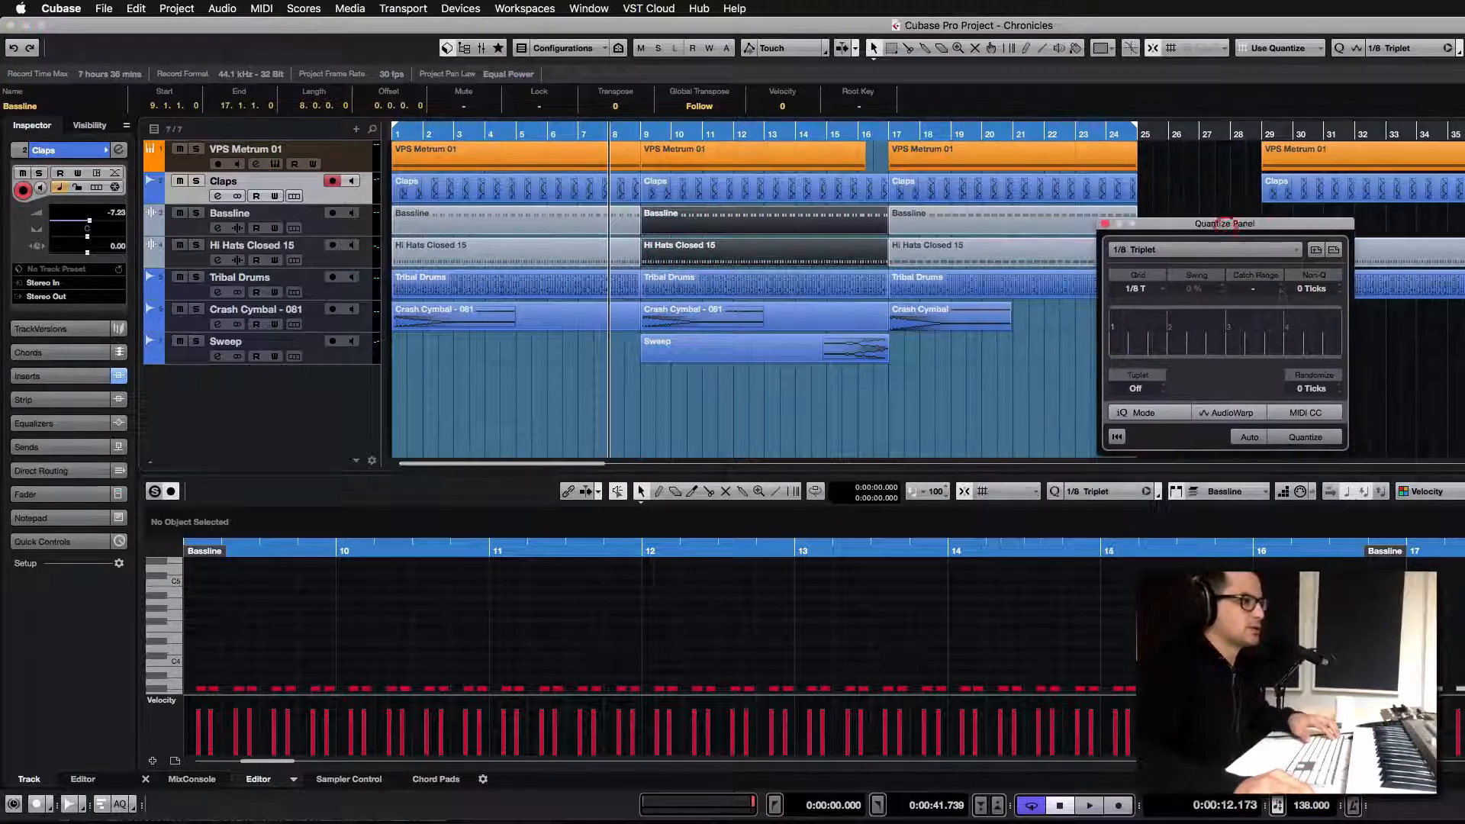
click(1135, 288)
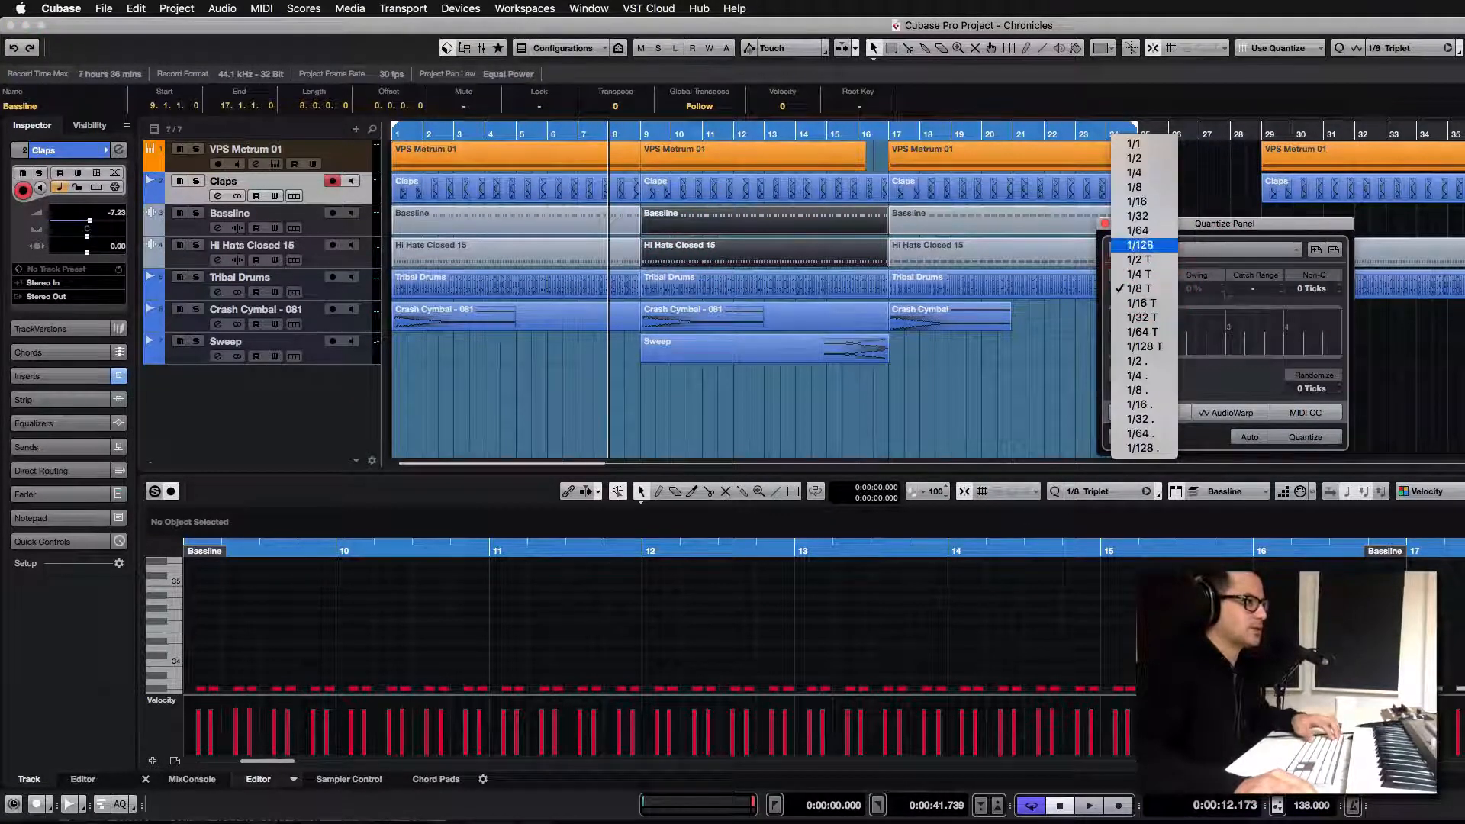
click(1135, 201)
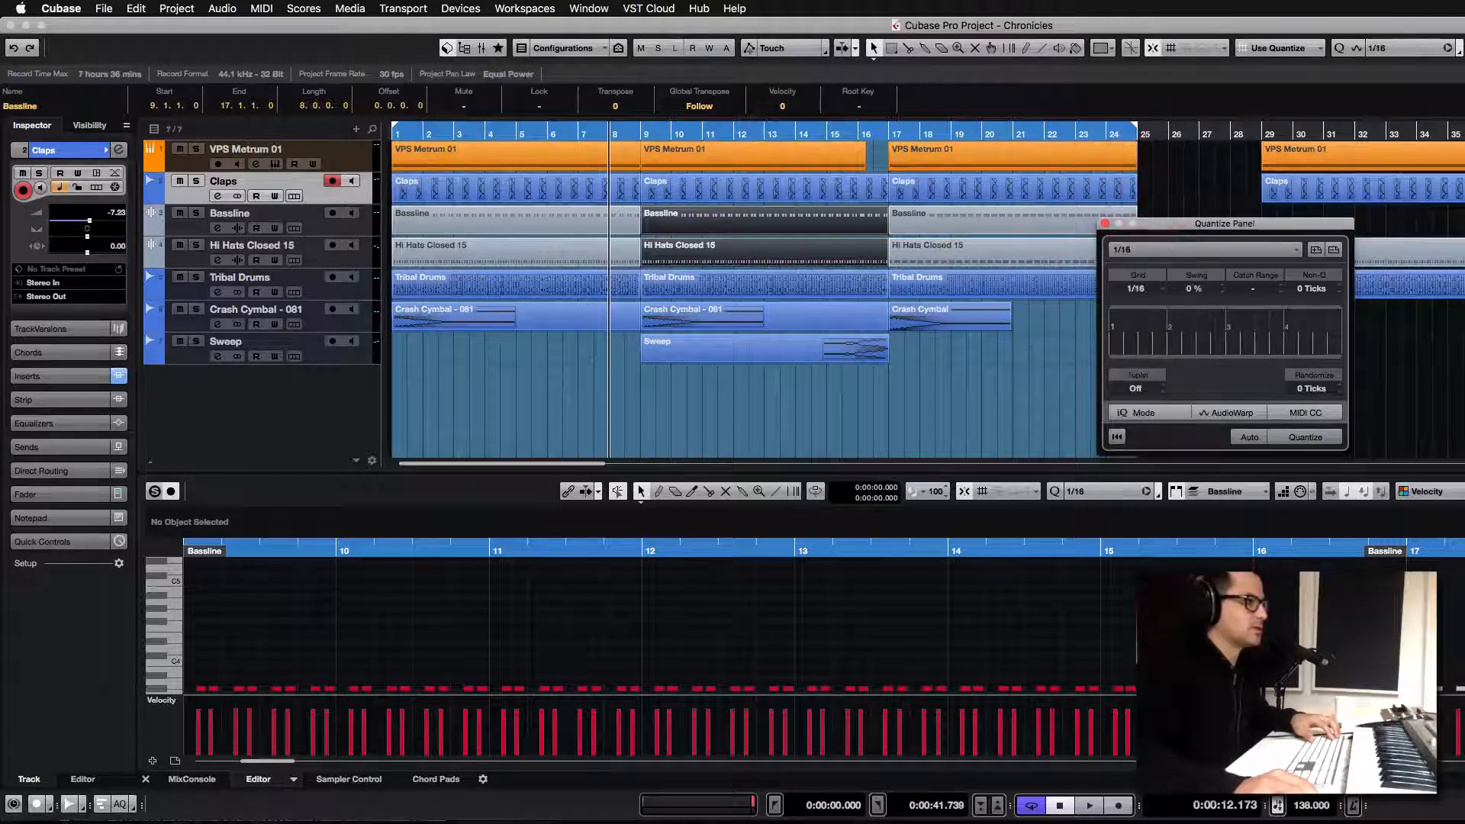
- Turn on iQ Mode in the Quantize Panel with an iterative strength of 10
drag(1236, 223, 1118, 249)
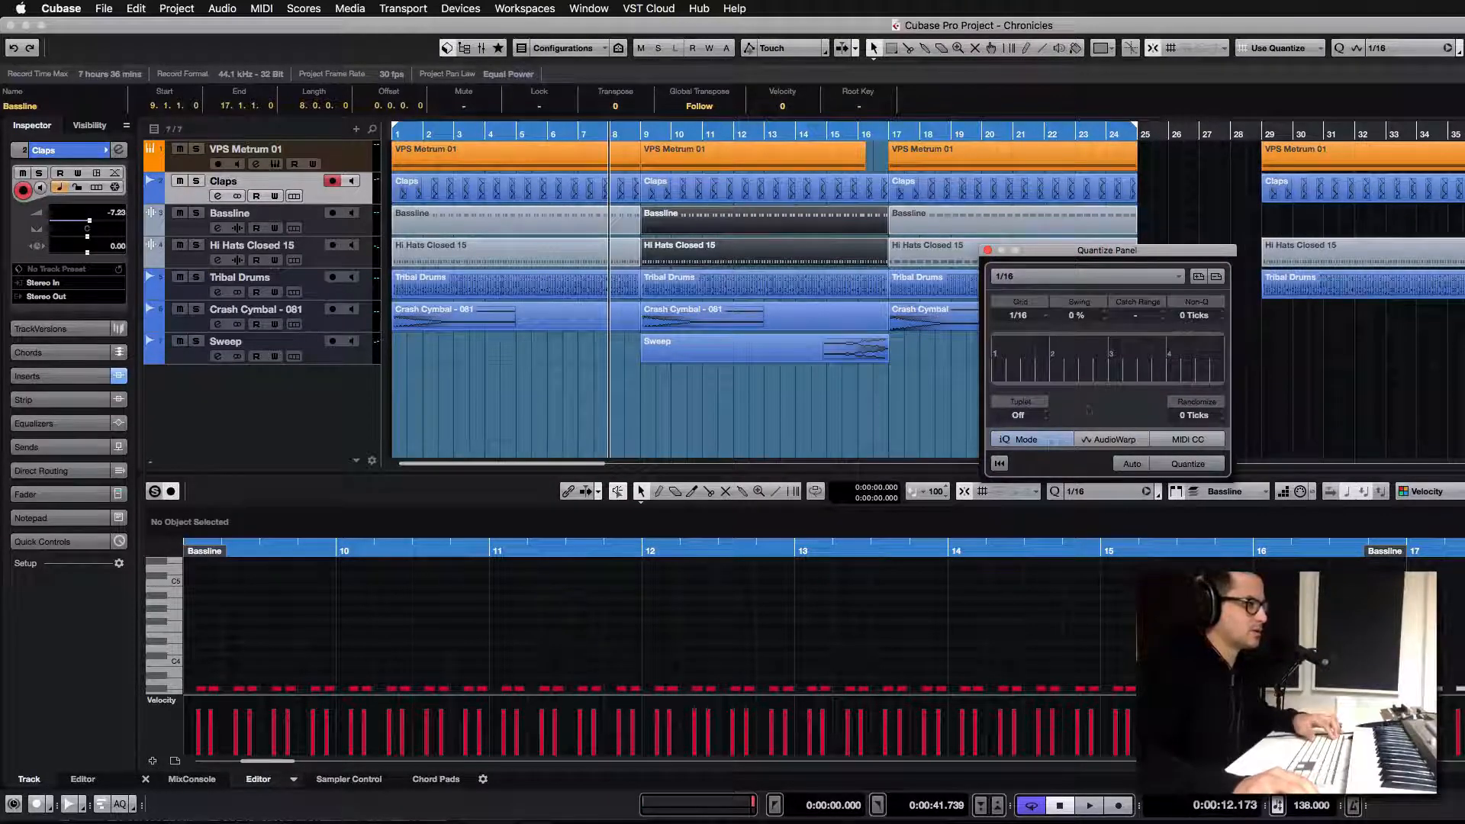
click(1047, 438)
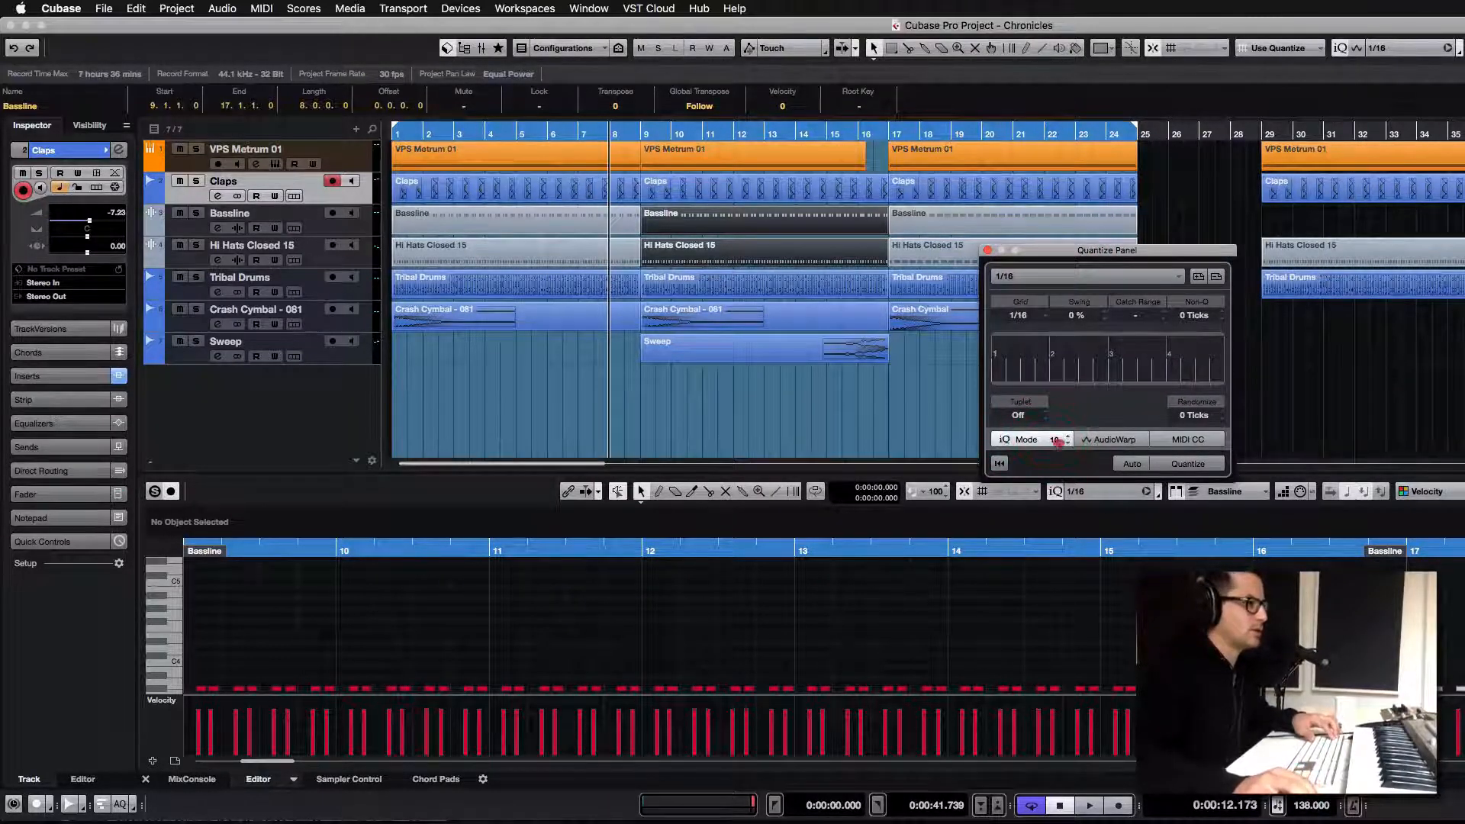
click(1057, 441)
key(Return)
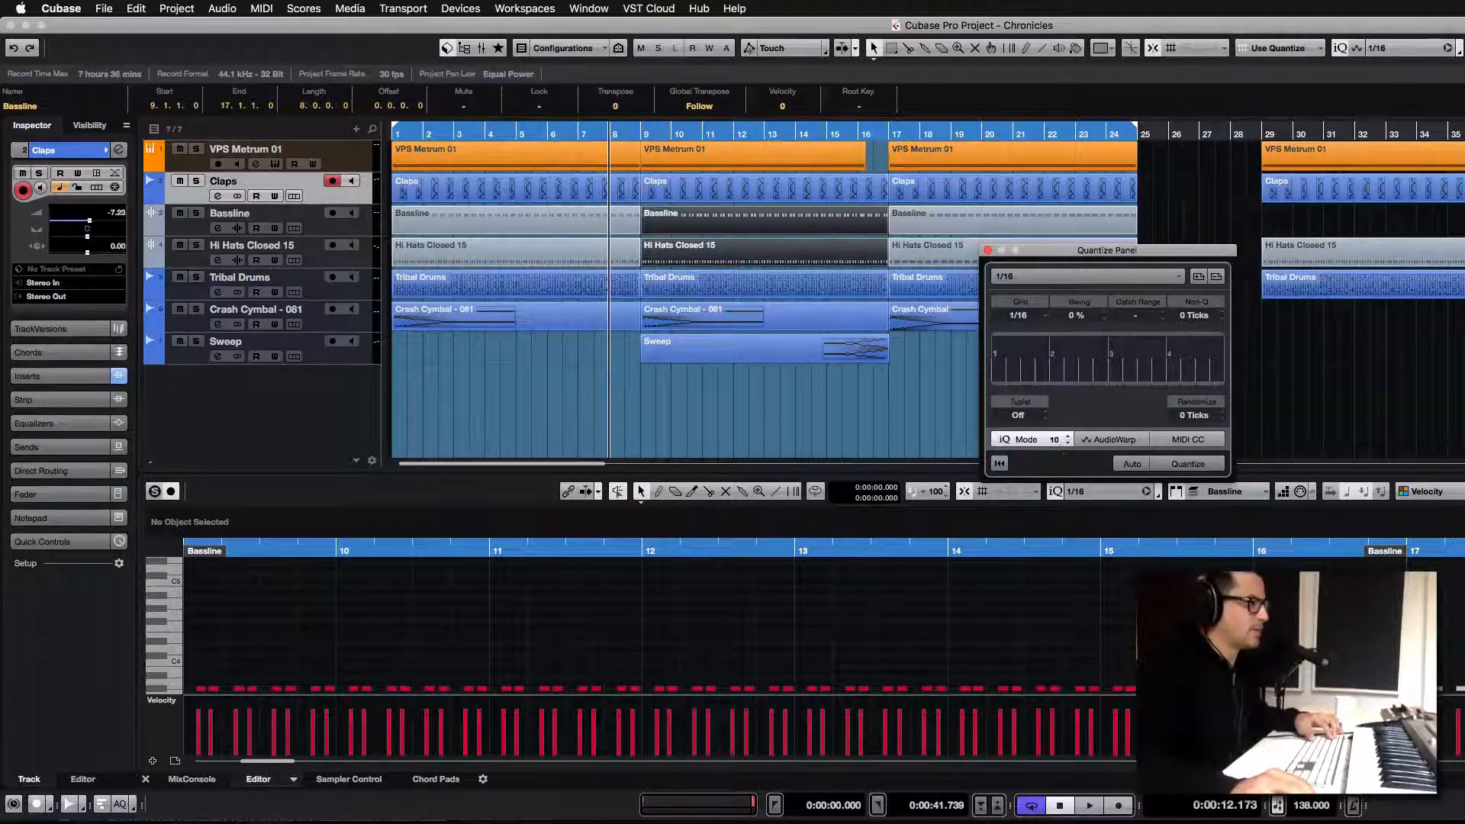
- Move the Quantize Panel clear of the selected parts, enlarge the note editor and bring the notes of bars 9 to 16 into view
drag(1049, 250, 980, 272)
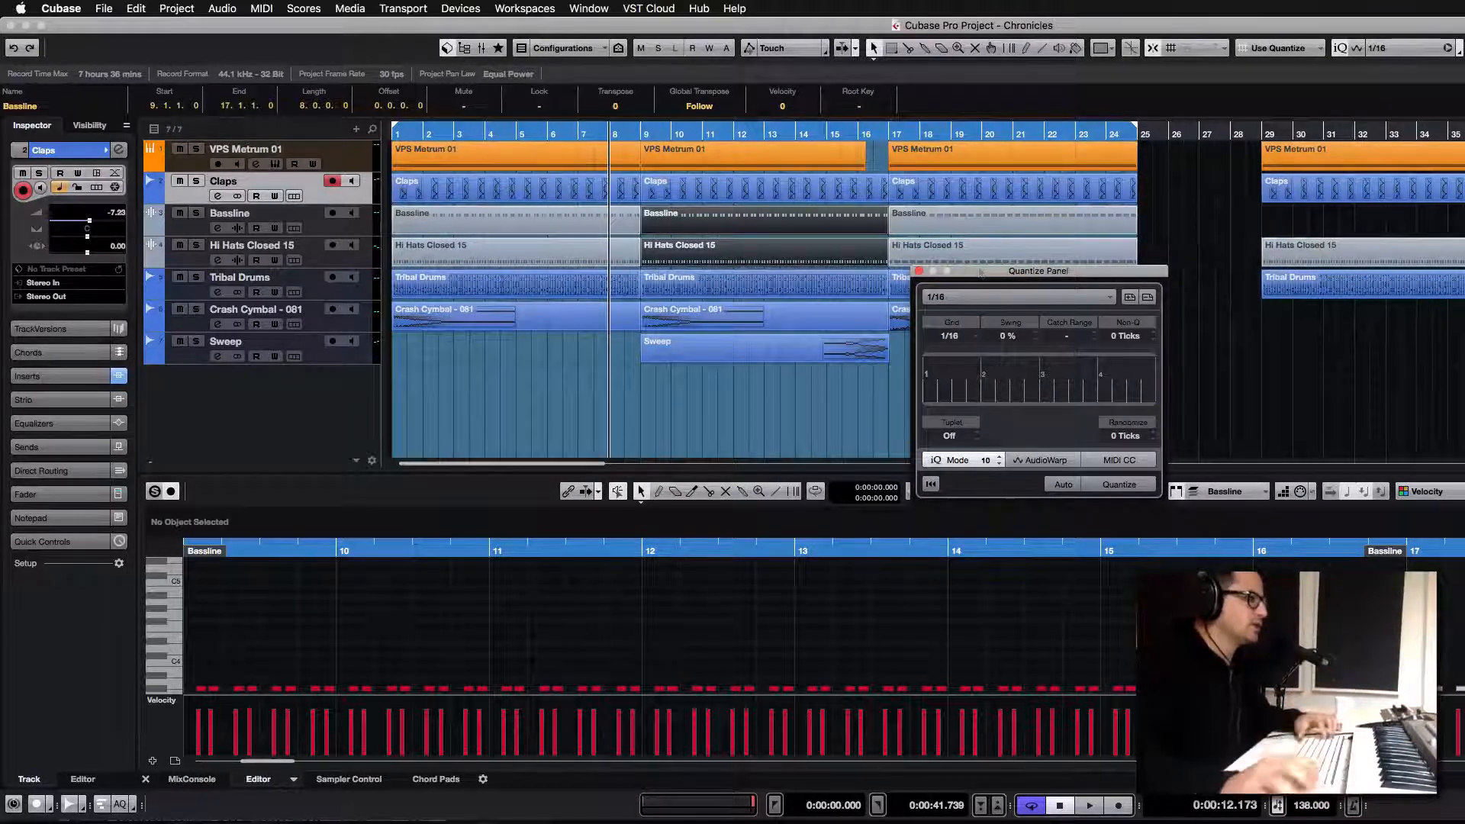
drag(1004, 273, 1268, 227)
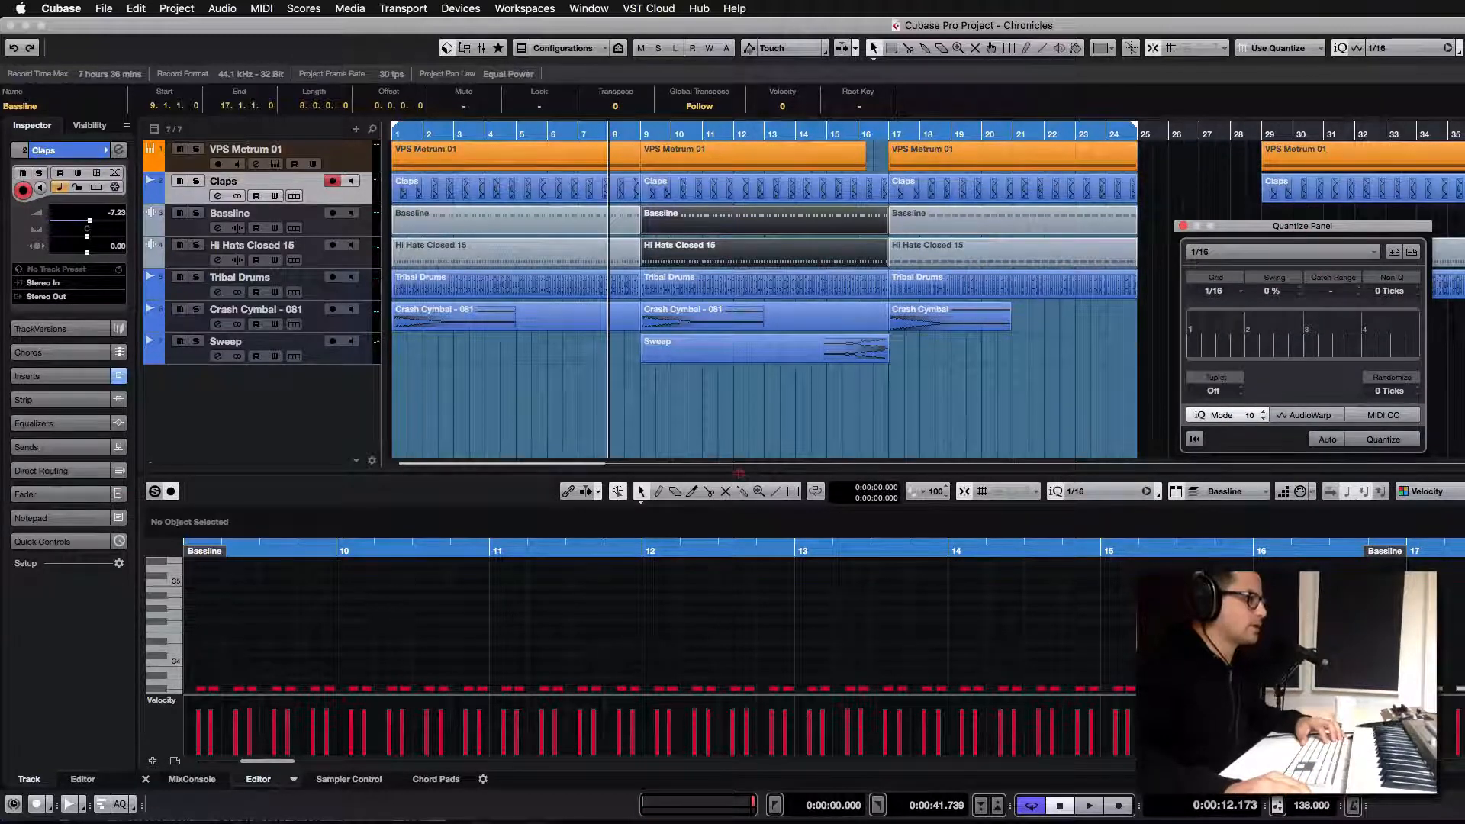
drag(738, 473, 736, 408)
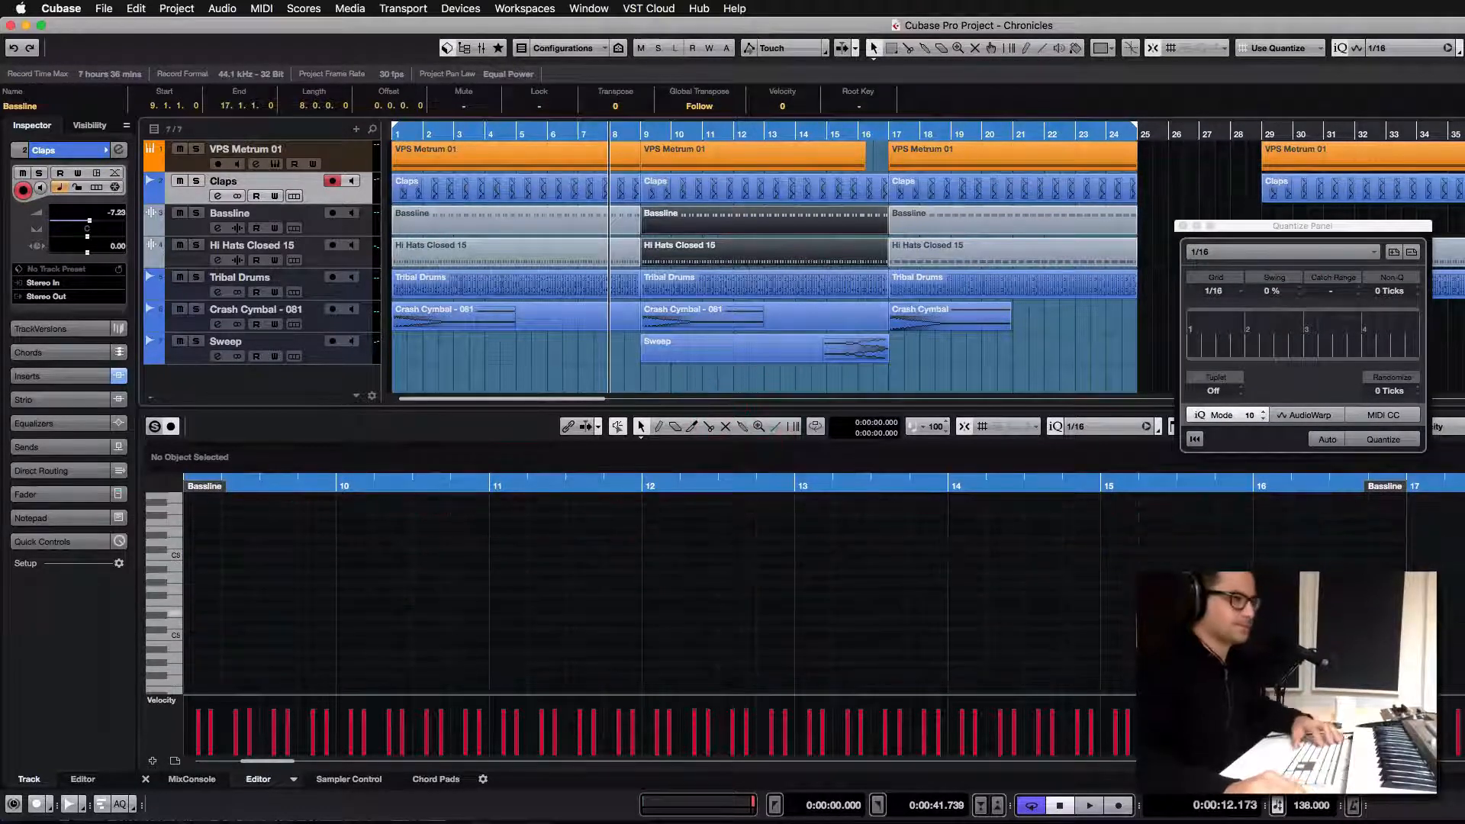
scroll(656, 595, down, 6)
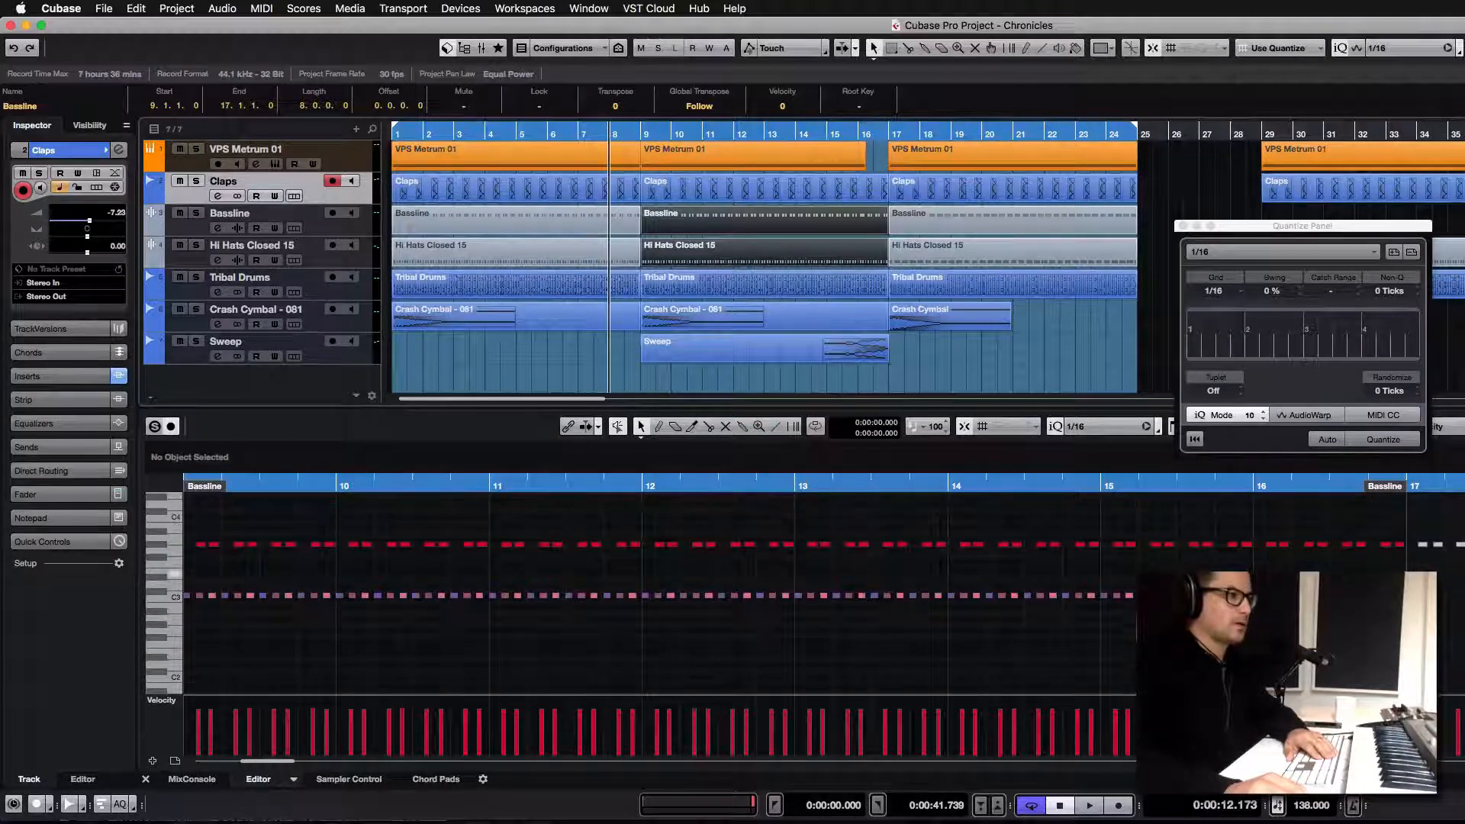
click(164, 576)
scroll(656, 595, right, 10)
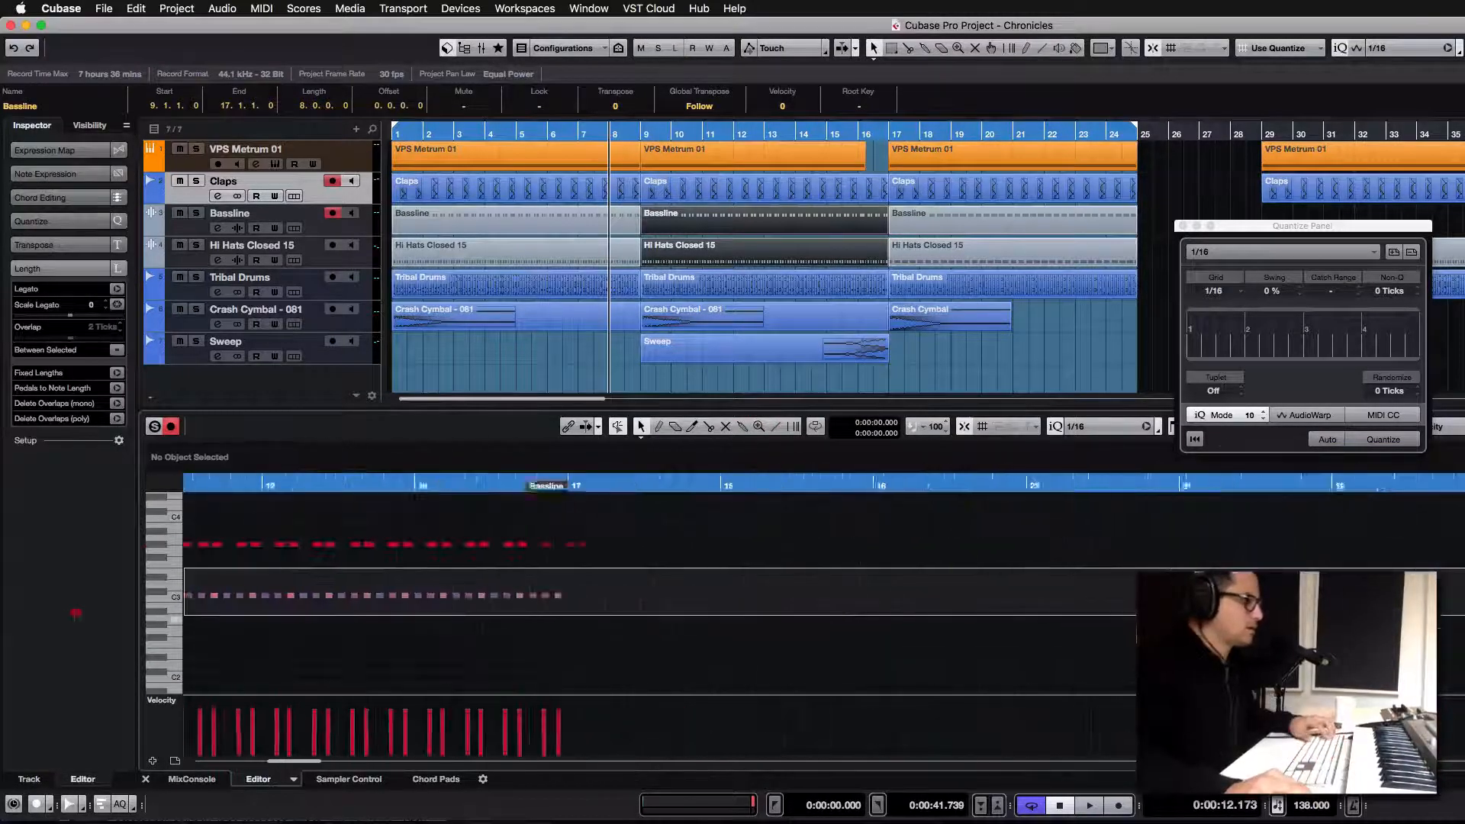
drag(76, 613, 74, 613)
click(329, 645)
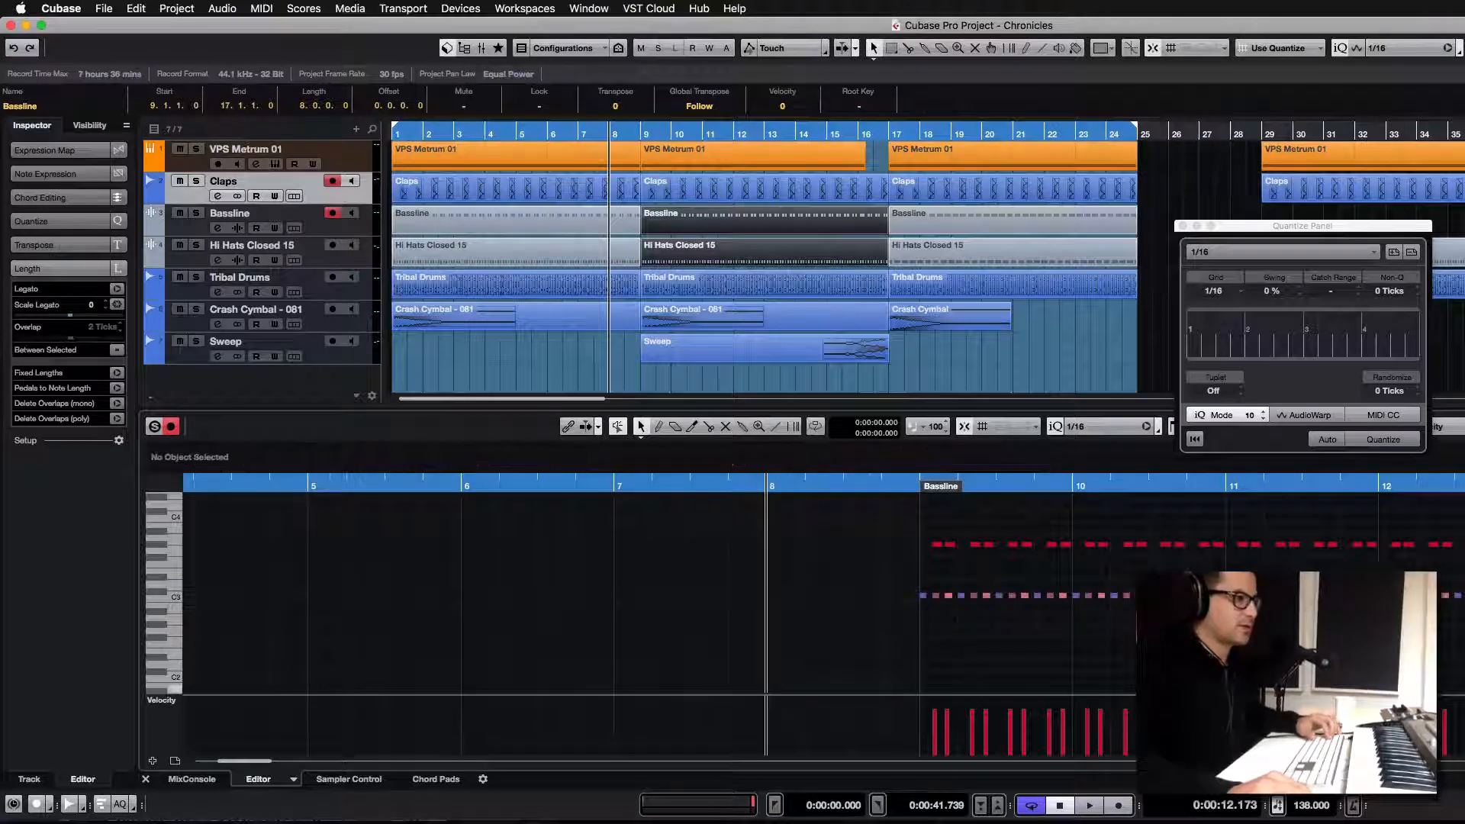
scroll(656, 595, right, 10)
key(g)
scroll(656, 595, left, 7)
scroll(1056, 610, down, 2)
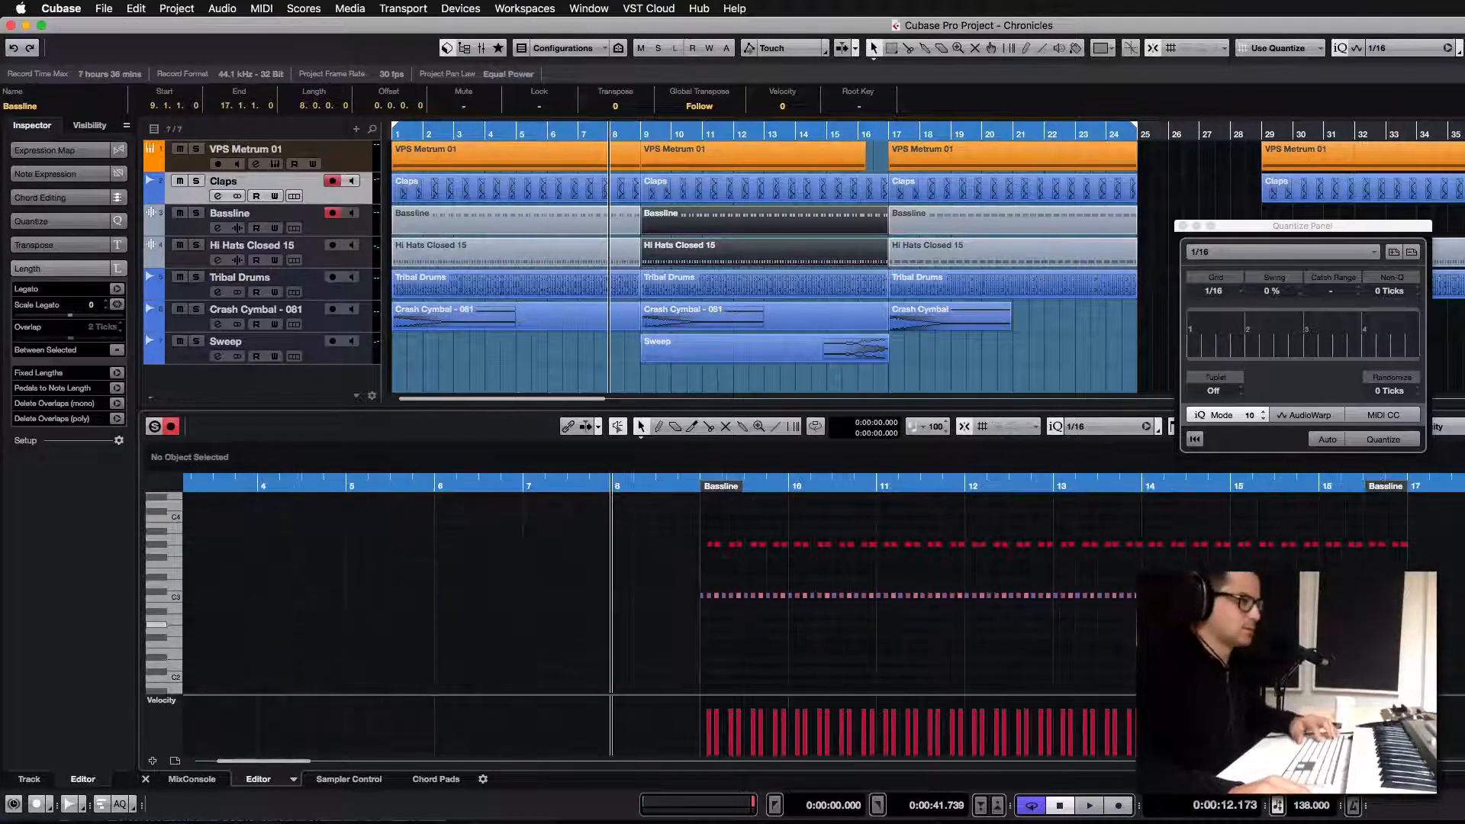
- Select the Bassline and Hi Hats notes from beat 2 of bar 9 to the end and apply the iterative quantize
drag(1448, 631, 759, 607)
click(965, 650)
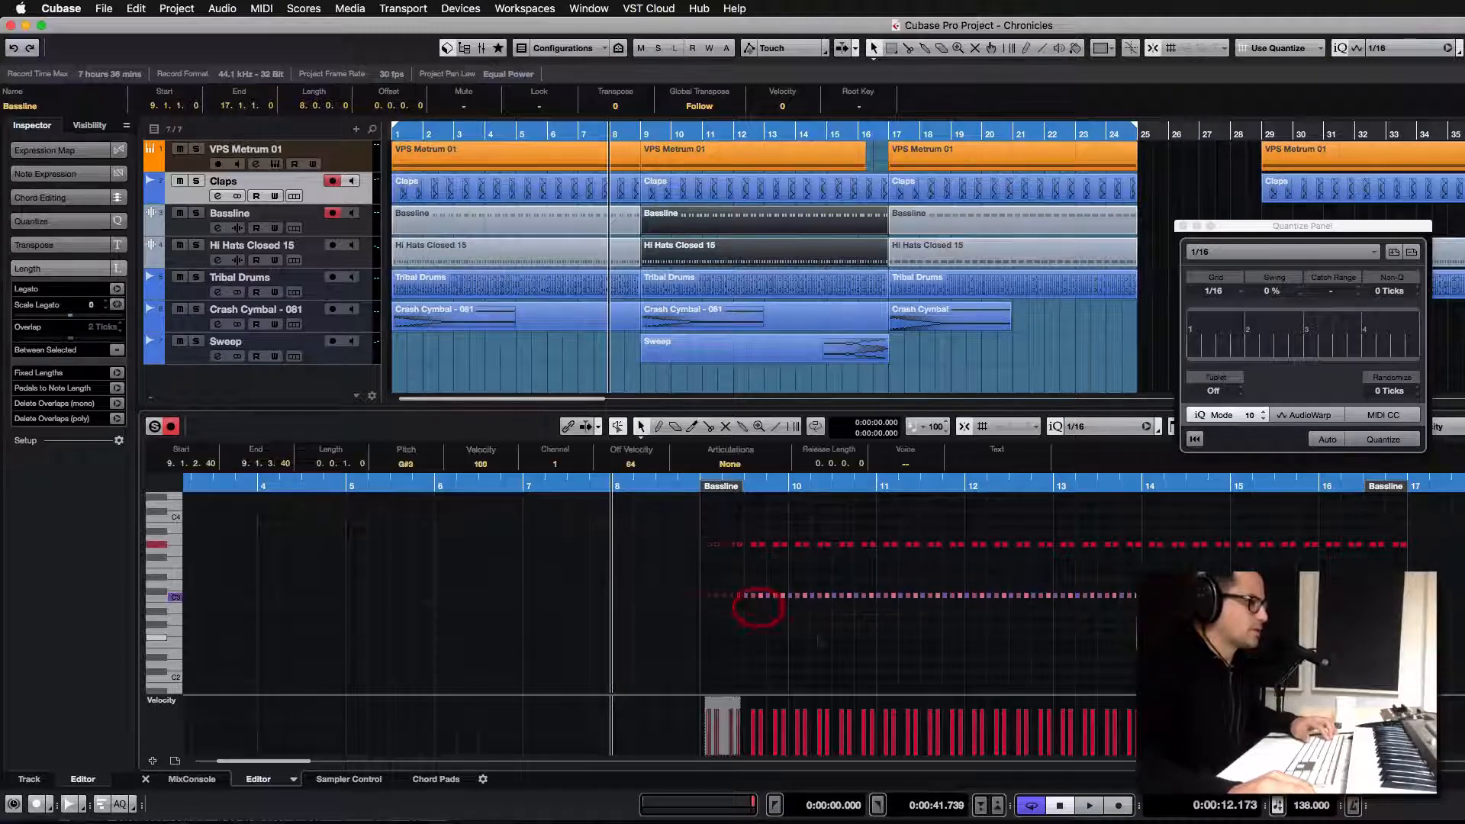
click(717, 625)
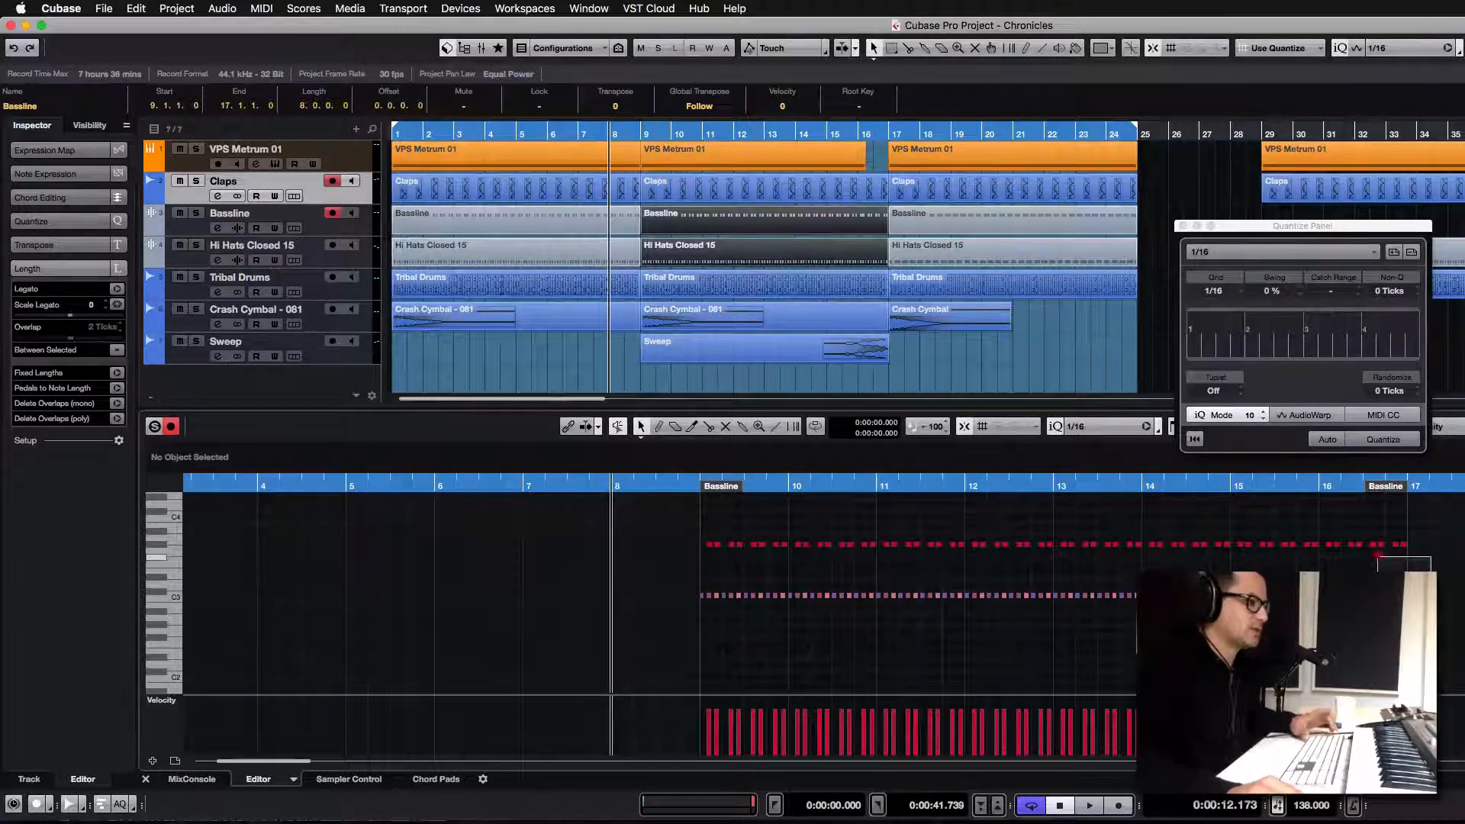
drag(1377, 557, 725, 524)
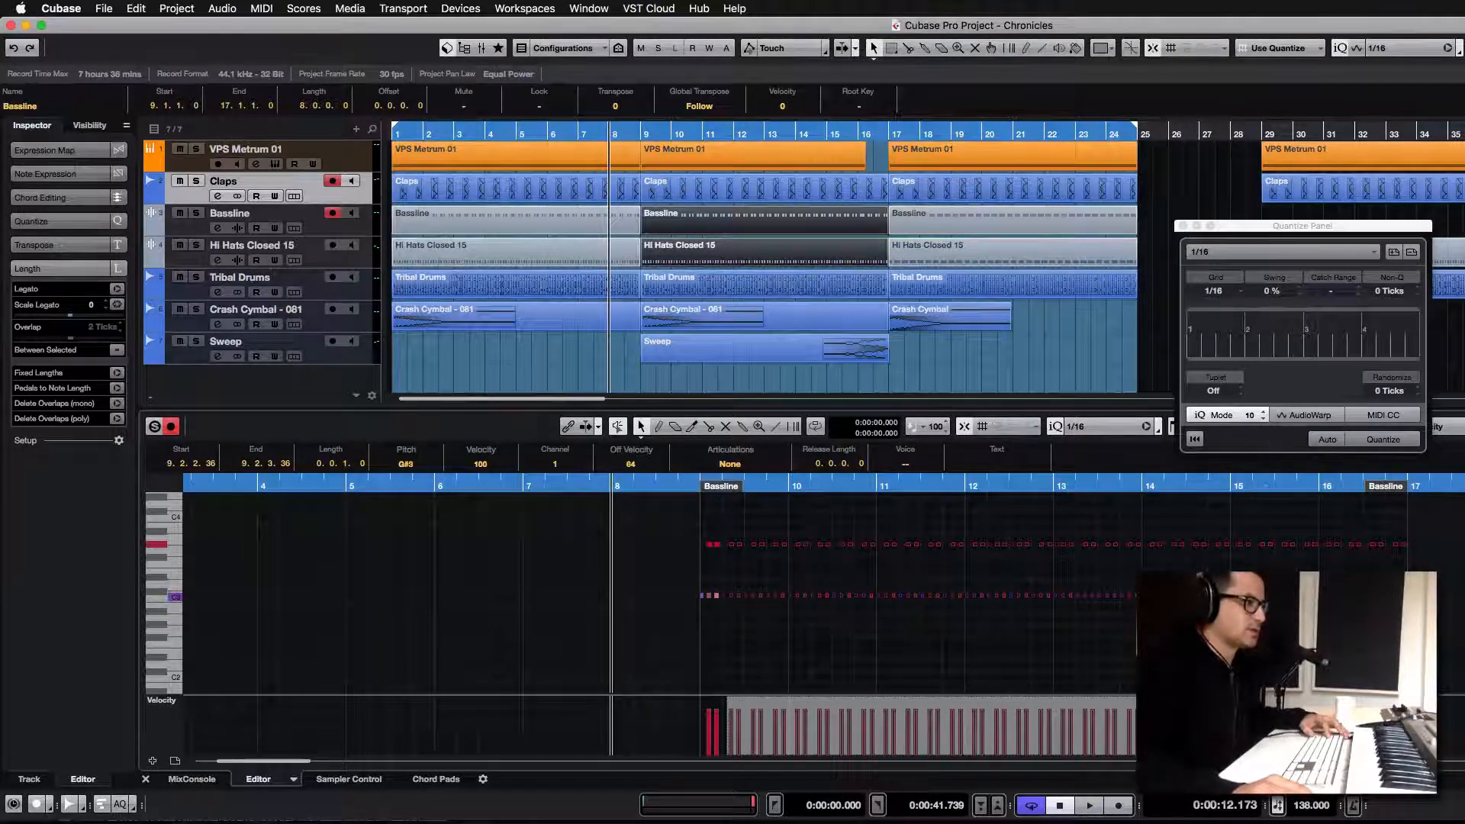
key(super+z)
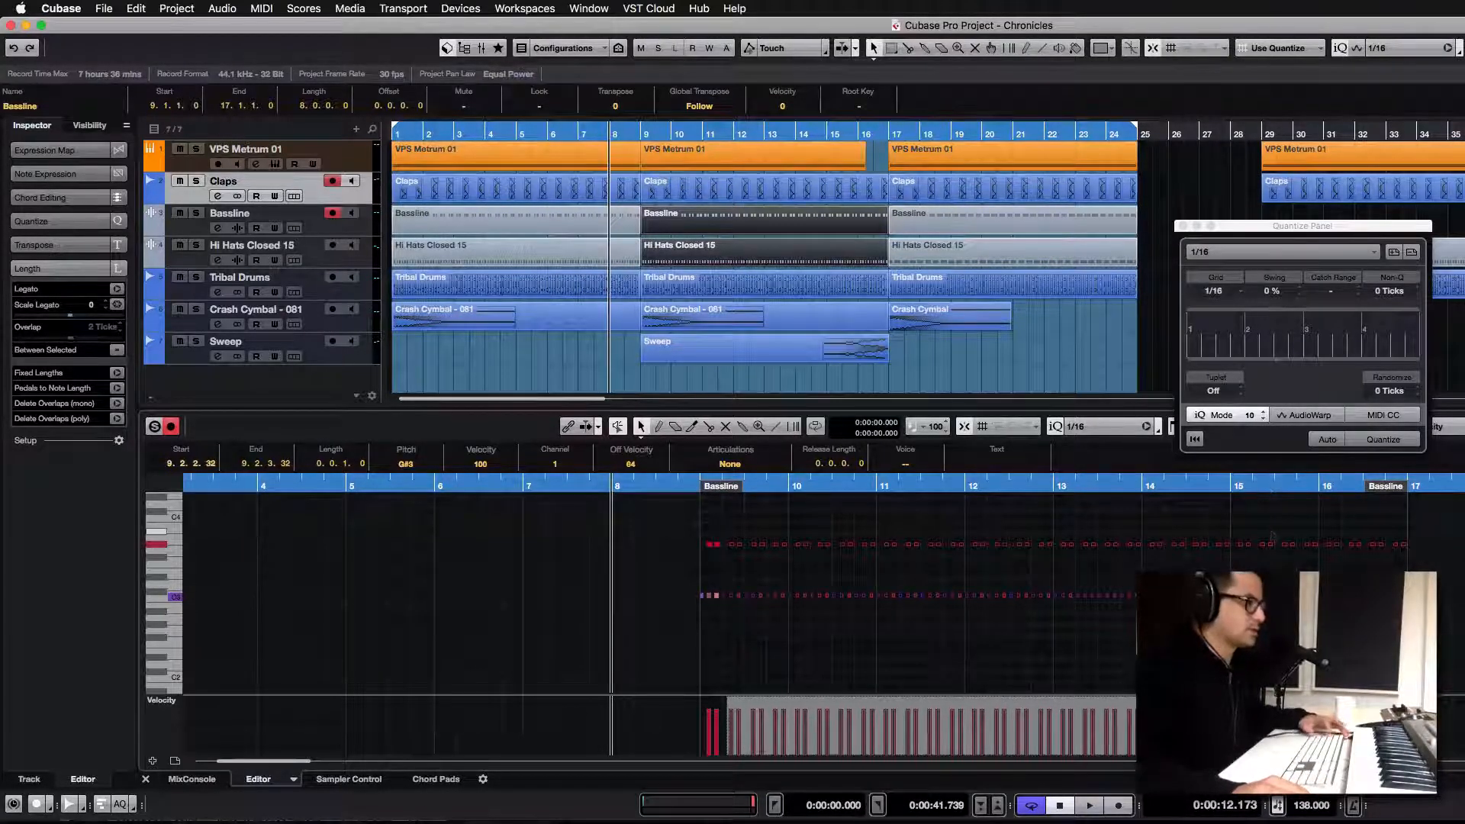
- Iteratively quantize the notes of both parts from beat 3 of bar 9 onward, and again from beat 4 onward
drag(1435, 617, 759, 527)
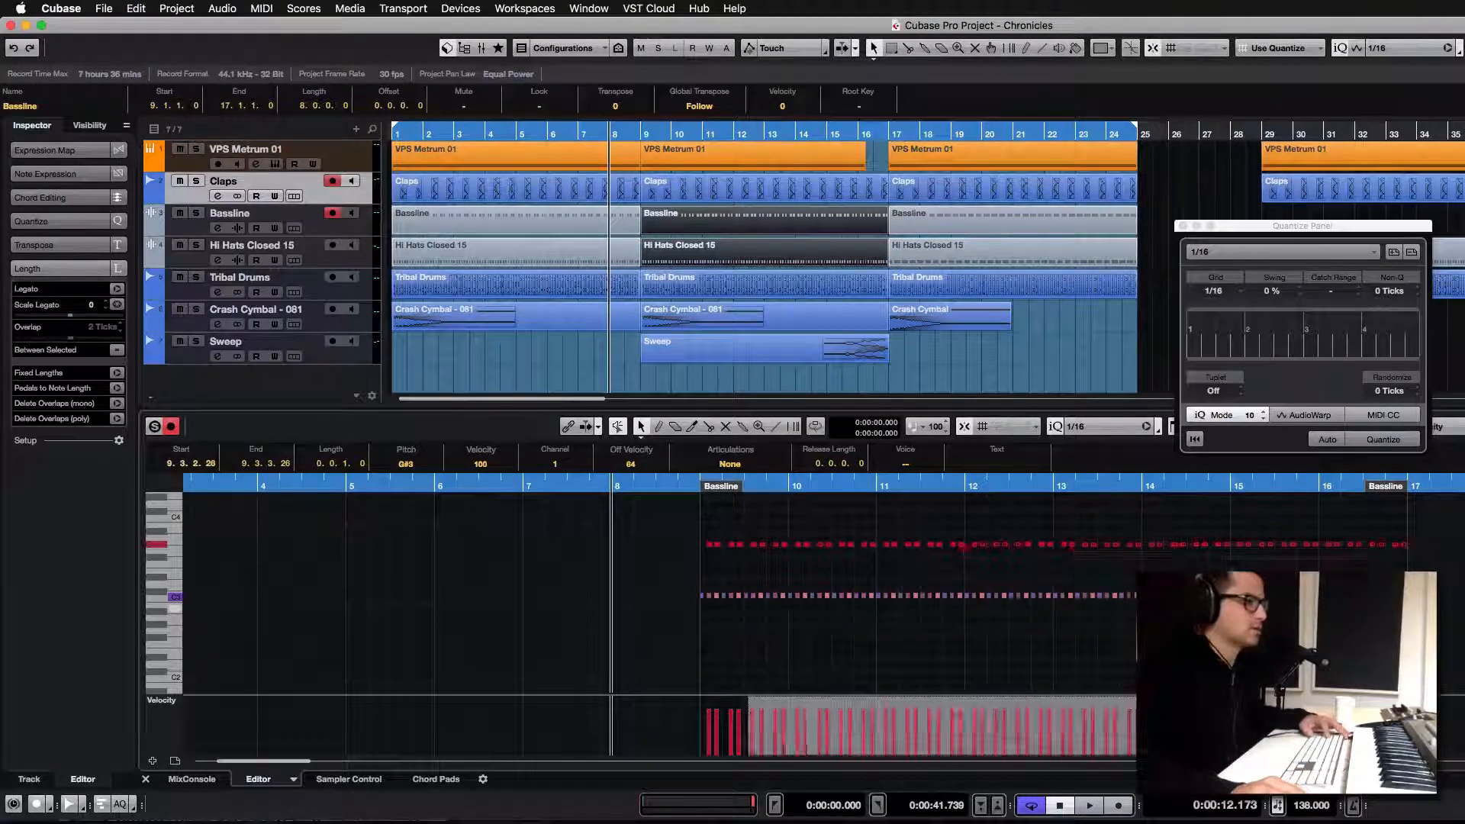
drag(1425, 607, 769, 529)
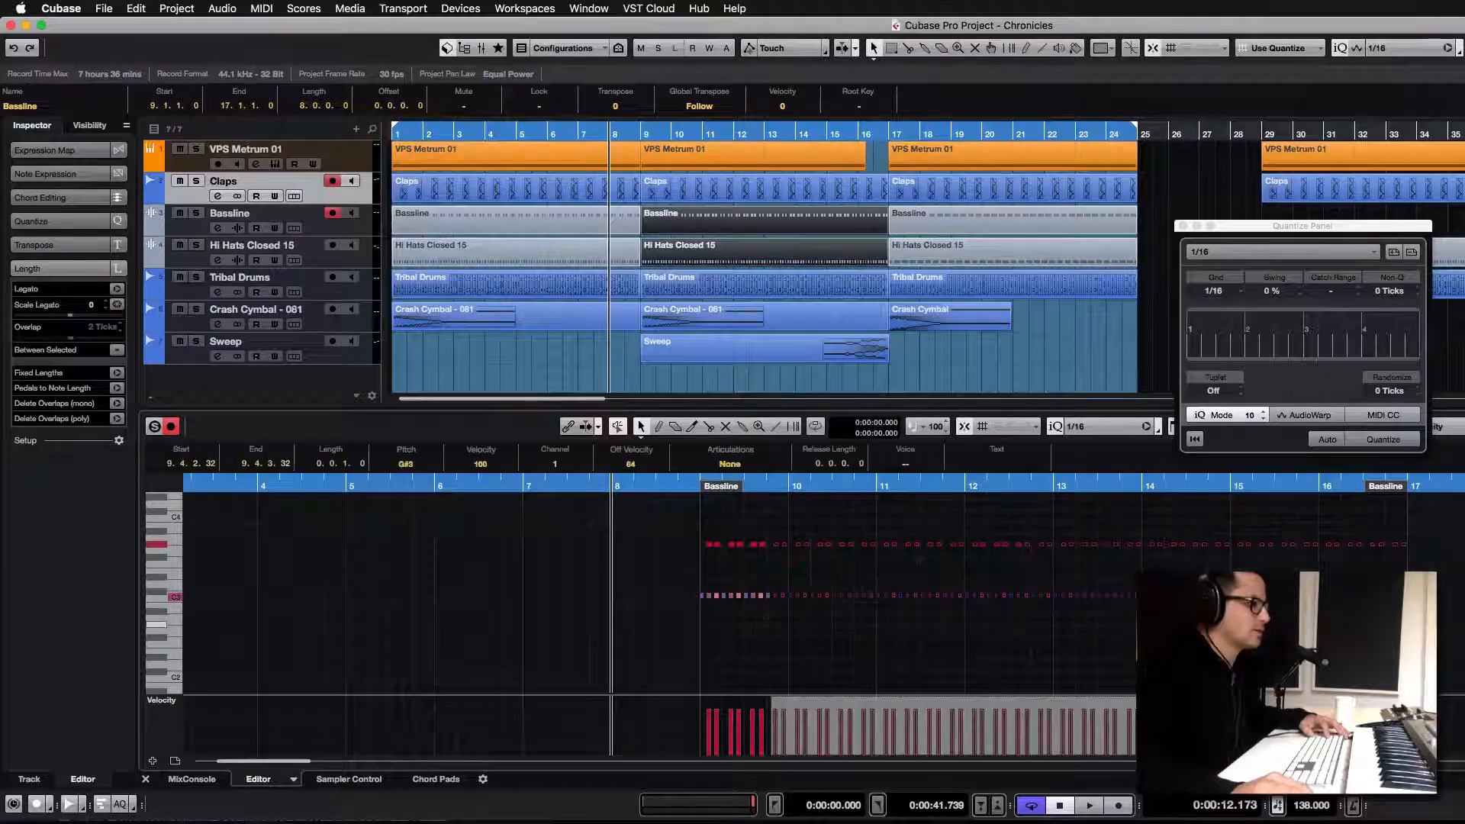
click(767, 610)
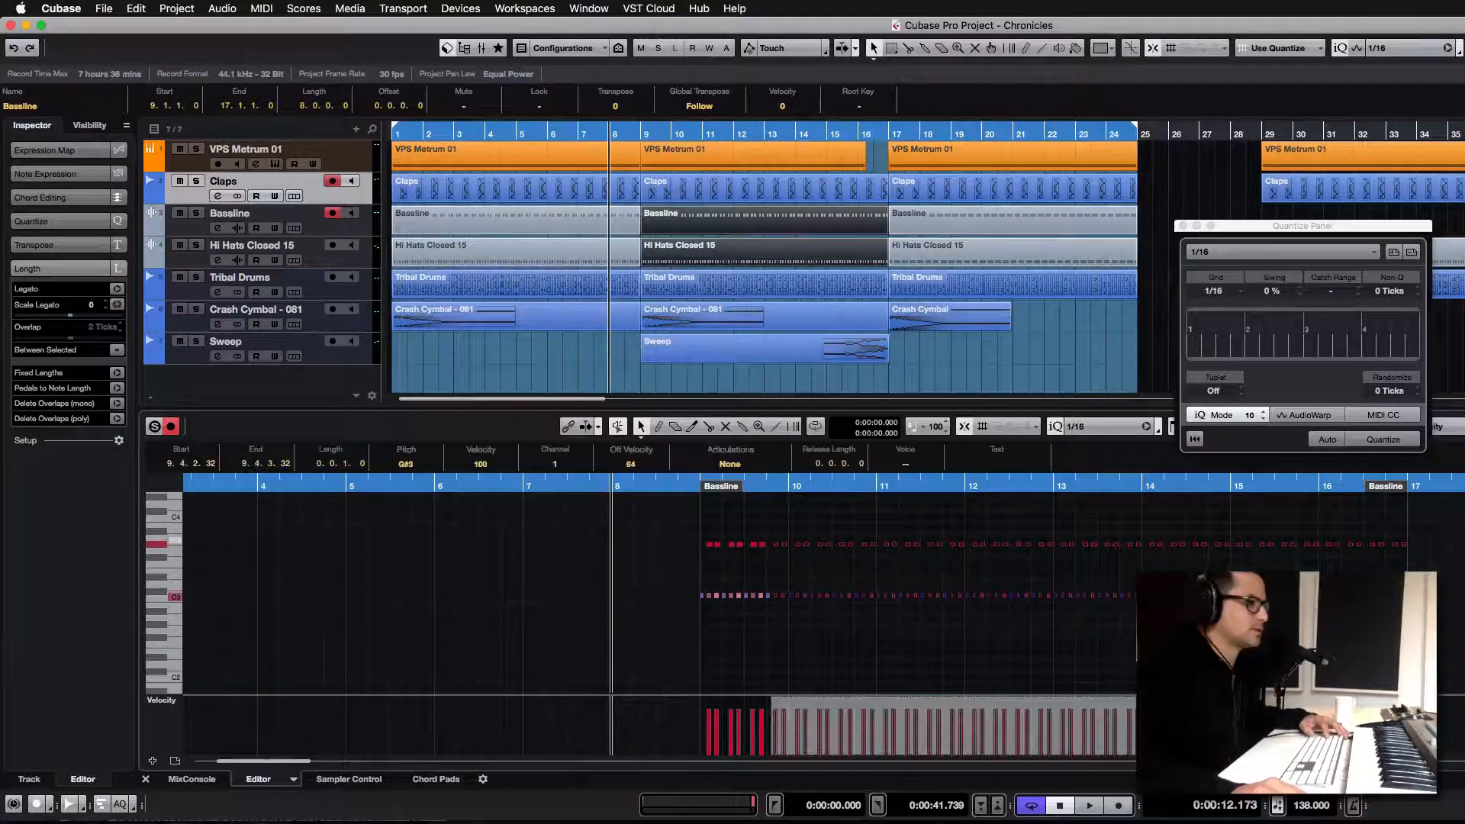
- Repeat the iterative quantize on ever shorter note selections starting at successive beats of bar 10, from beat 1 through beat 4
drag(1456, 566, 790, 633)
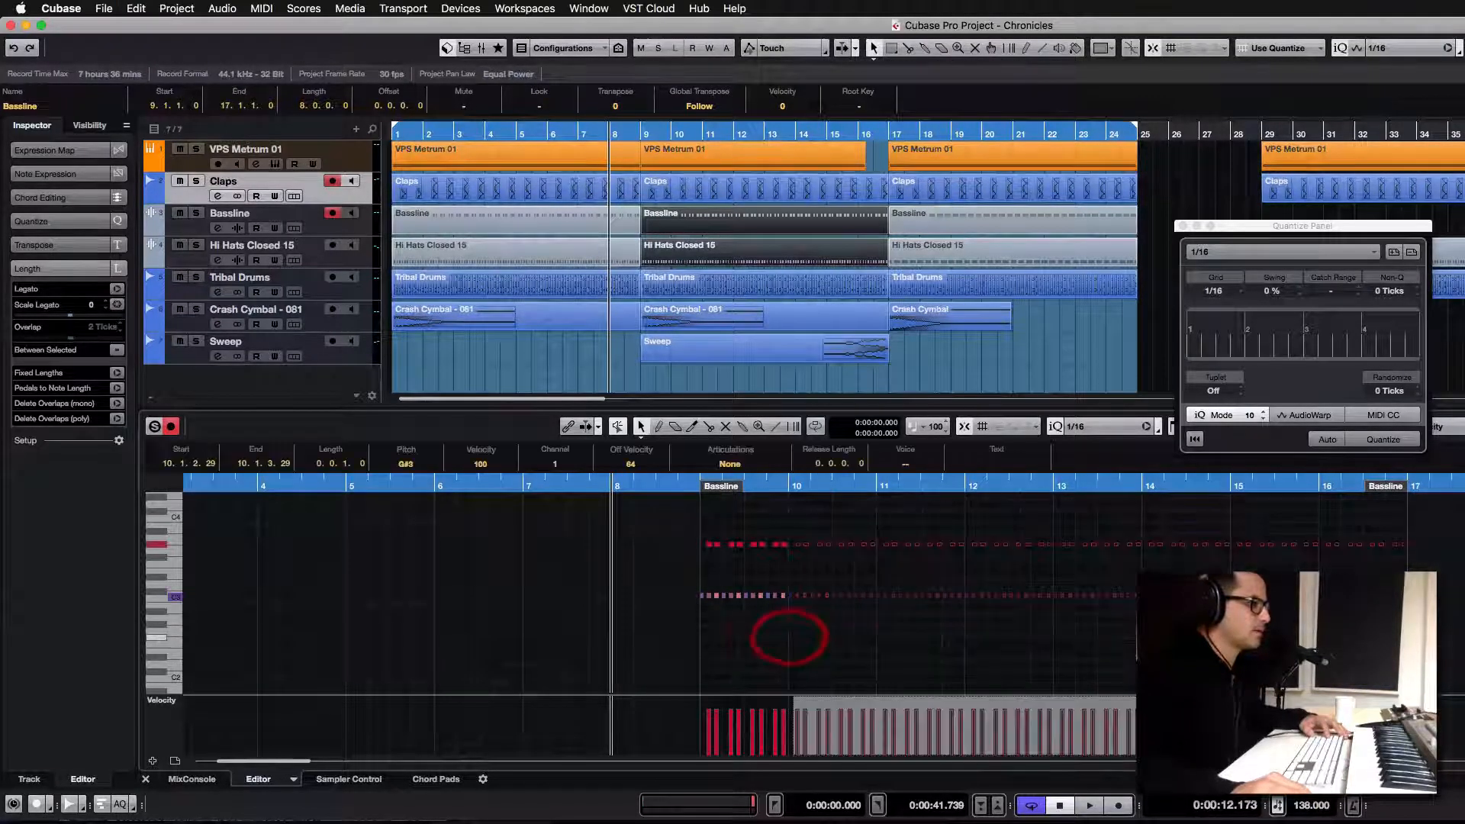
drag(1403, 622, 811, 506)
drag(1436, 622, 854, 530)
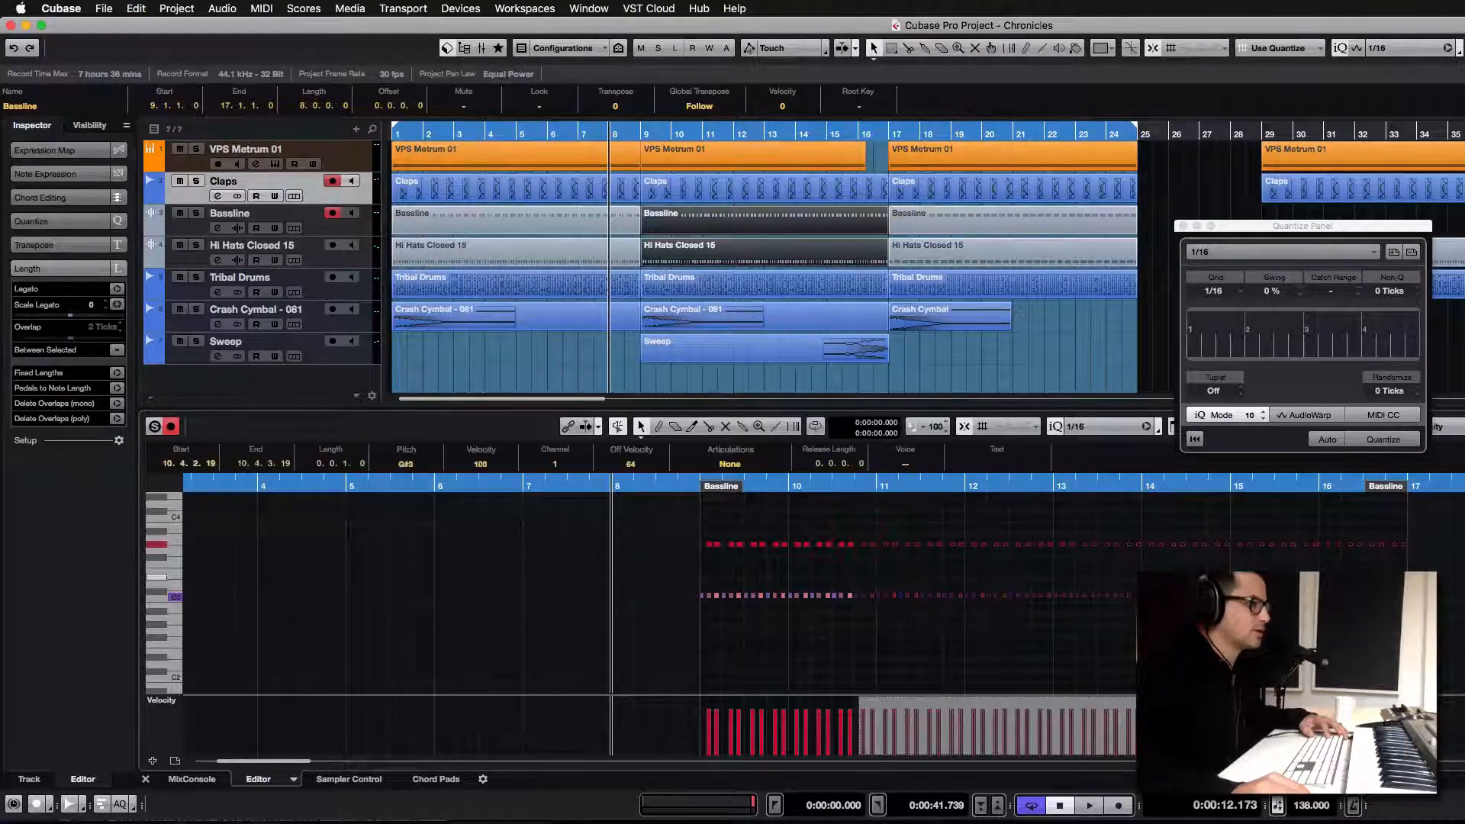
click(854, 530)
- Repeat the iterative quantize on Bassline and Hi Hats note selections starting at successive beats of bar 11 and reaching to the end
drag(1442, 627, 880, 513)
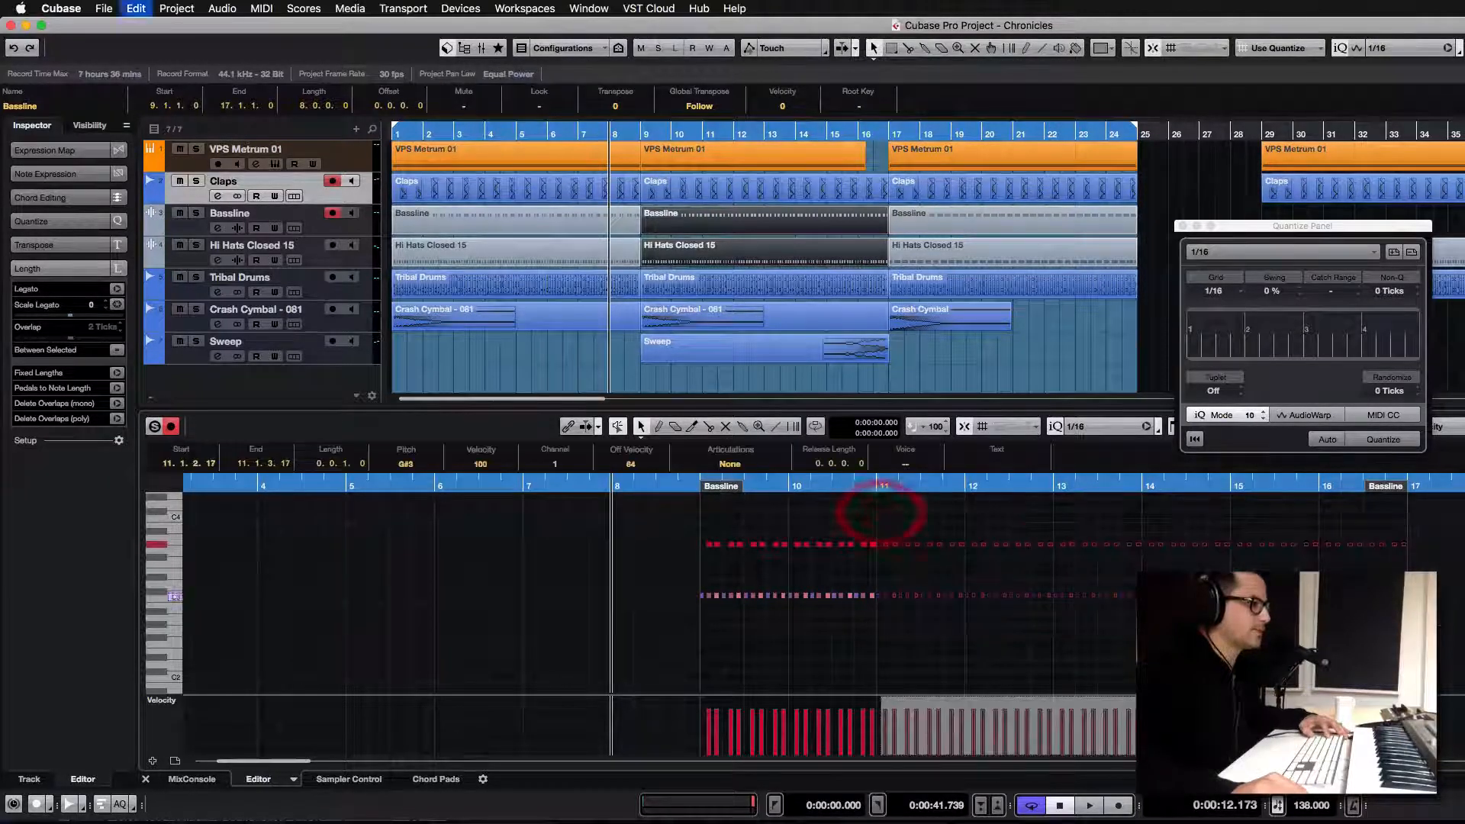
click(880, 513)
drag(1438, 626, 900, 510)
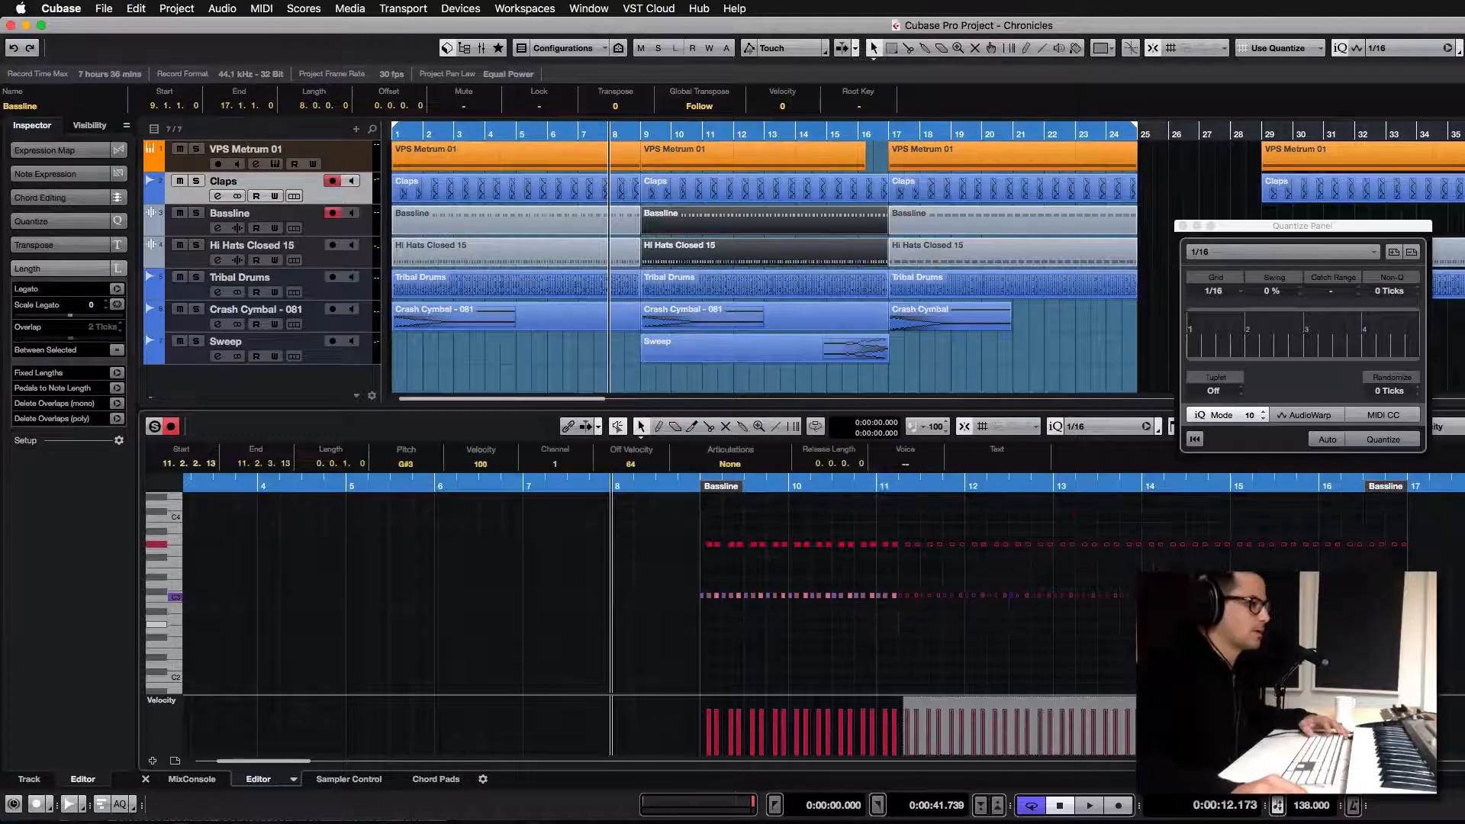
drag(1445, 633, 941, 507)
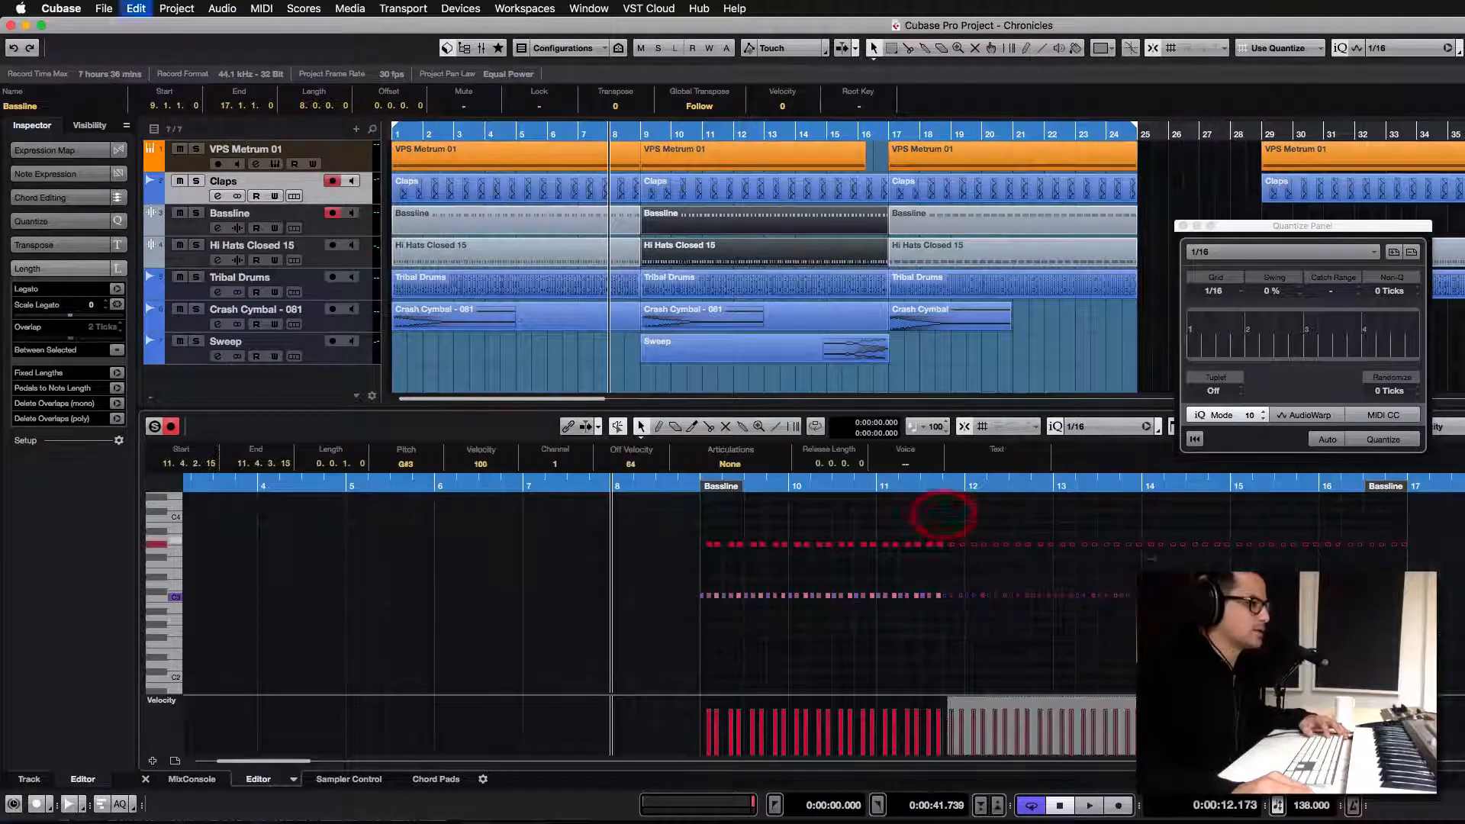
click(941, 507)
- Iteratively quantize both parts' notes from beat 2 of bar 12 onward, then again from beats 3 and 4
drag(1442, 624, 990, 523)
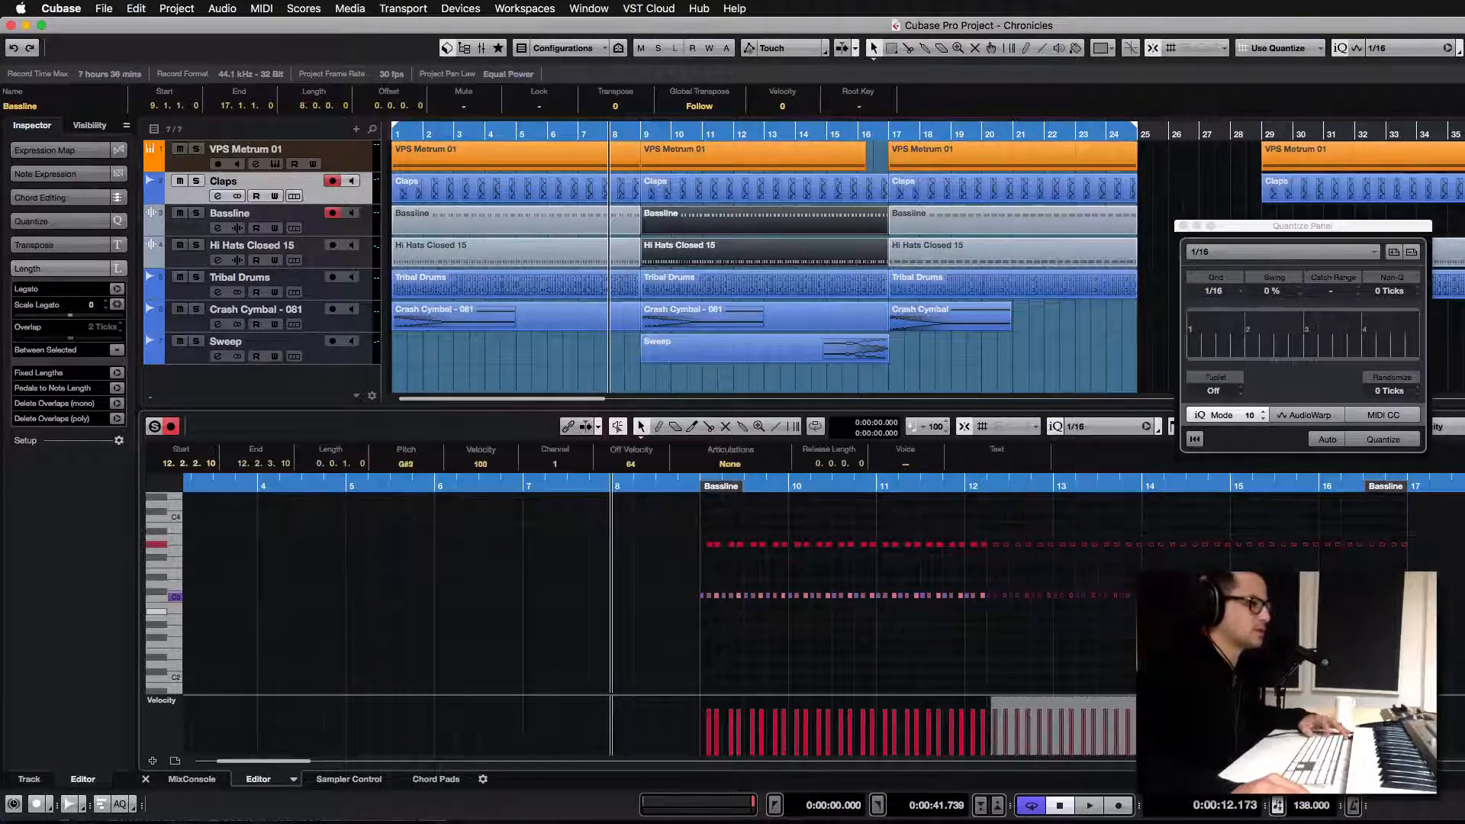
drag(1453, 613, 1011, 523)
key(q)
drag(1461, 627, 1029, 514)
key(q)
- Apply the iterative quantize to ever shorter note selections starting at beats 1 through 4 of bar 13
drag(1444, 613, 1055, 525)
key(q)
drag(1463, 630, 1083, 515)
key(q)
drag(1463, 615, 1101, 525)
key(q)
drag(1463, 605, 1120, 525)
key(q)
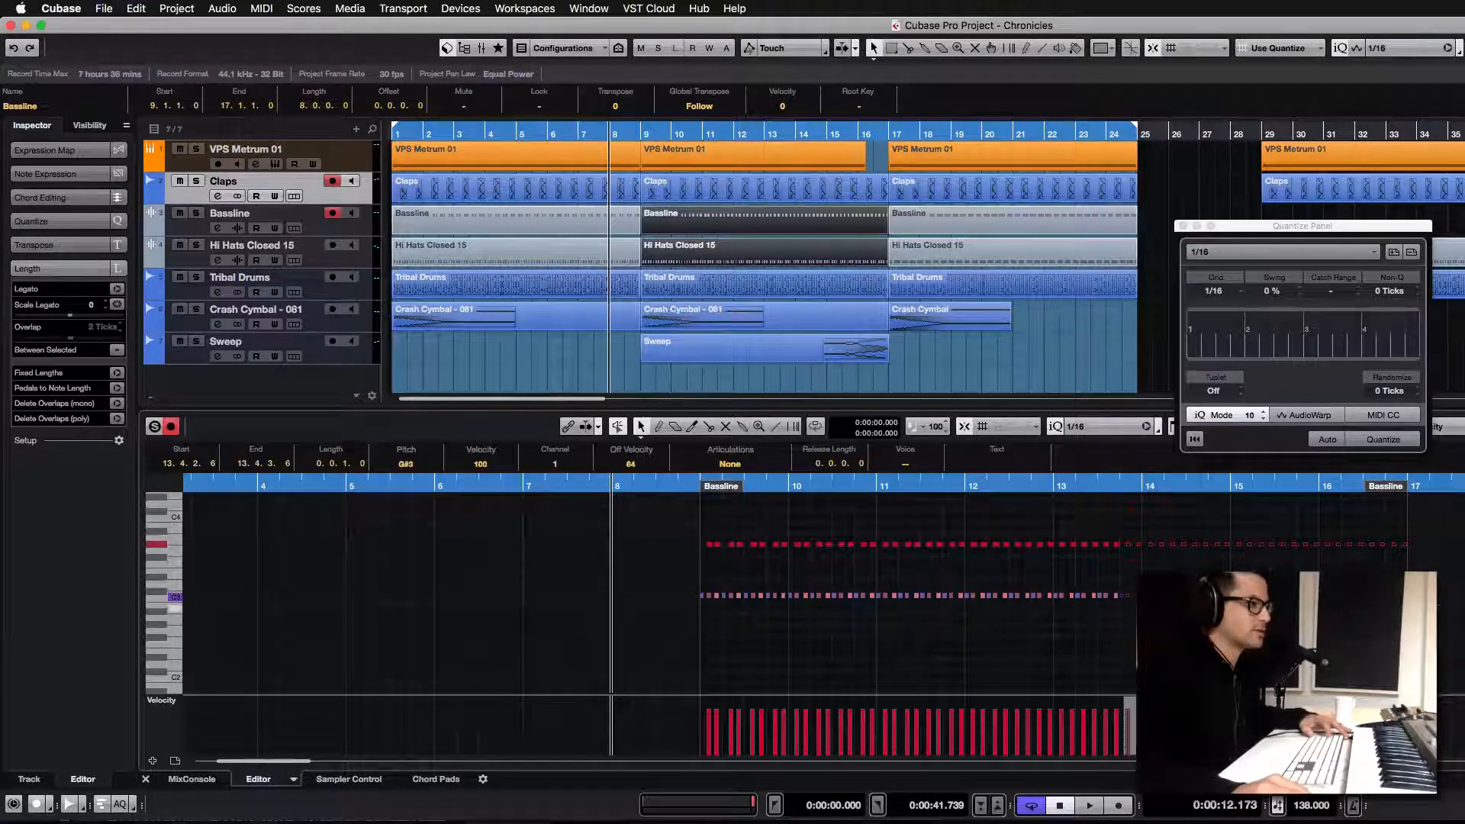
- Continue the iterative quantize on note selections starting at successive beats of bar 14
drag(1433, 607, 1148, 519)
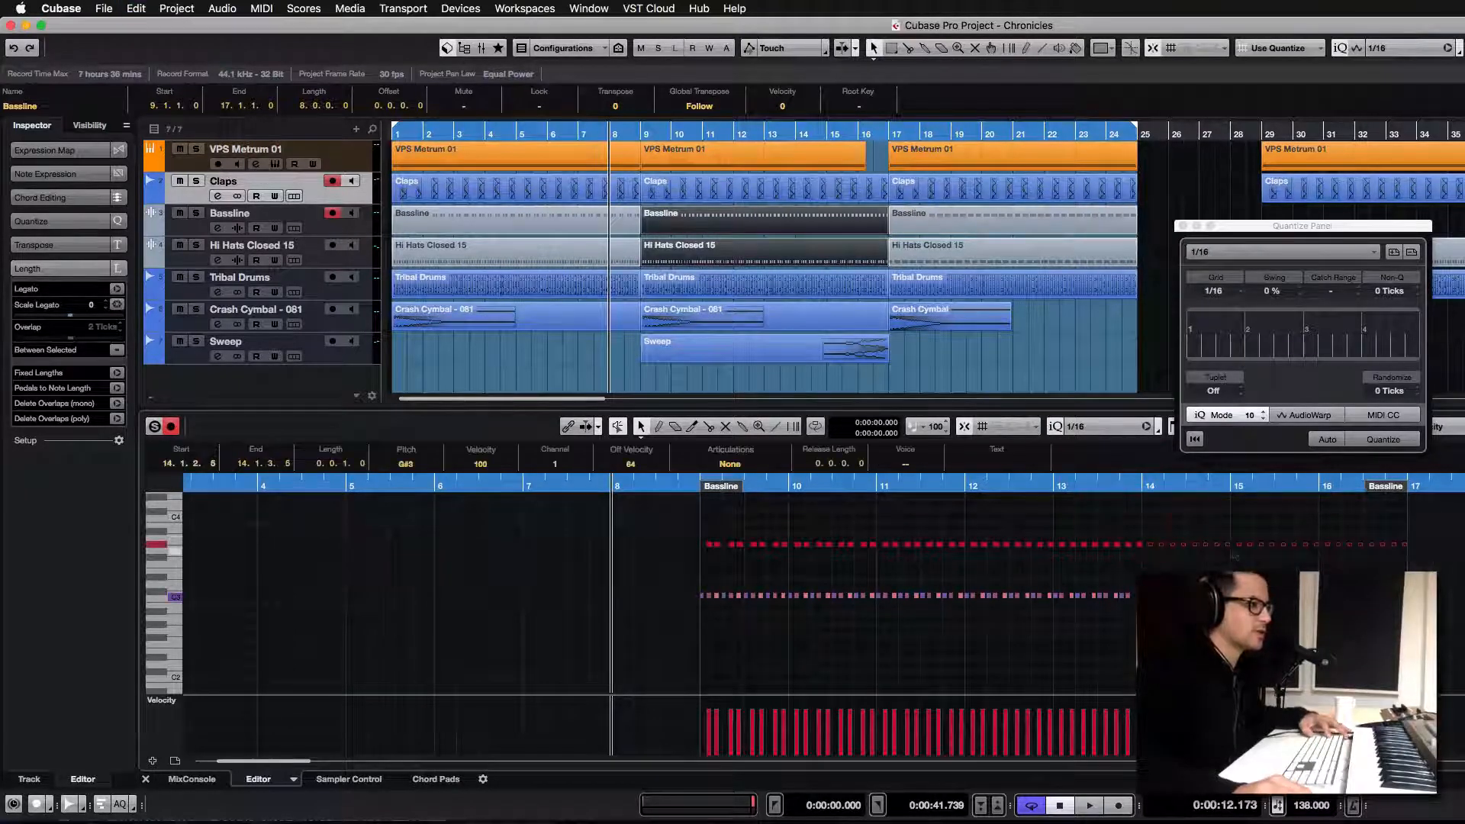
drag(1447, 609, 1186, 519)
drag(1451, 619, 1342, 582)
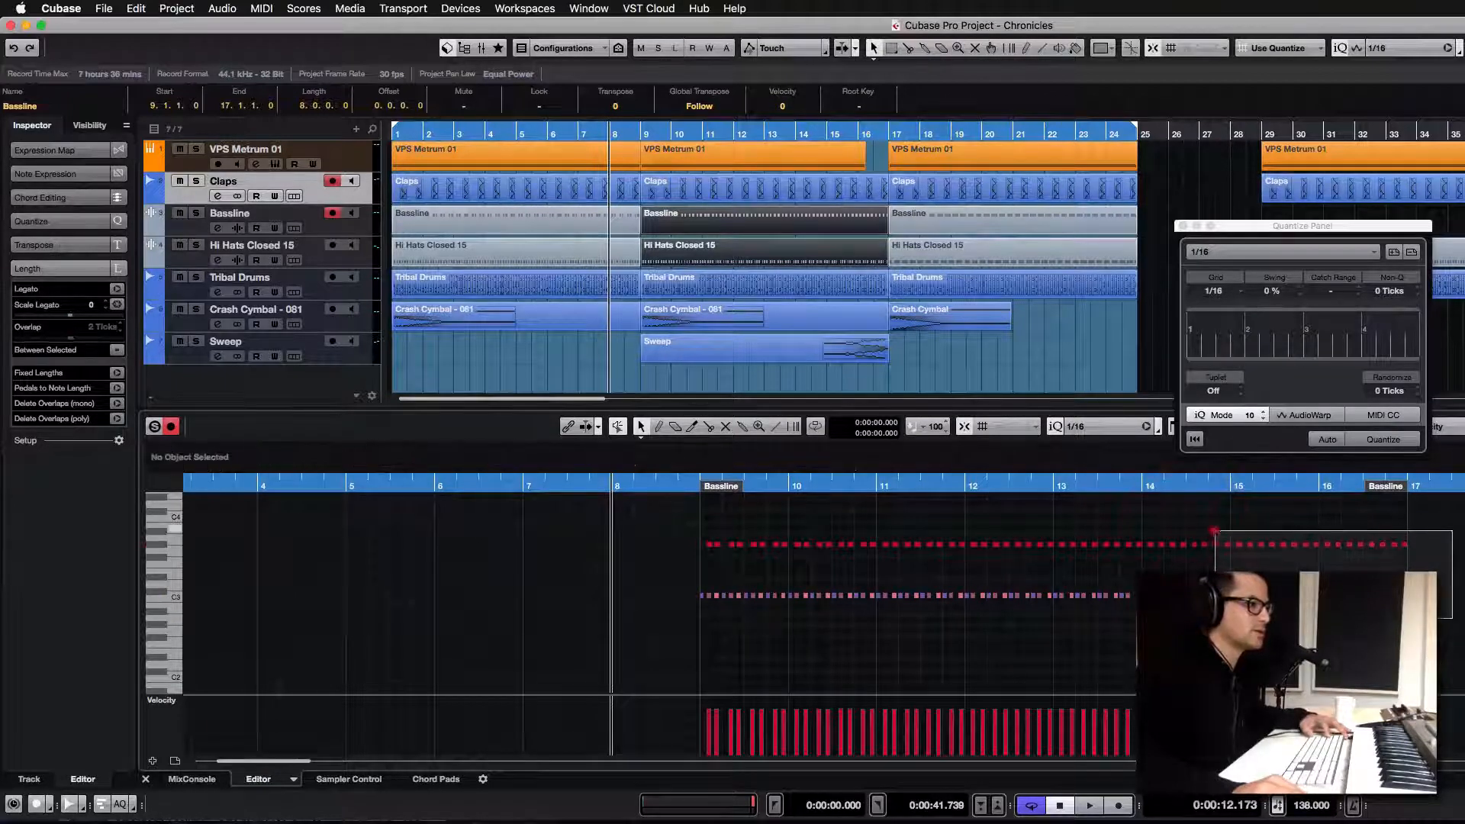
drag(1214, 531, 1221, 526)
- Iteratively quantize the notes of both parts from beat 1 of bar 15 to the end, and again from beat 2
drag(1457, 622, 1289, 562)
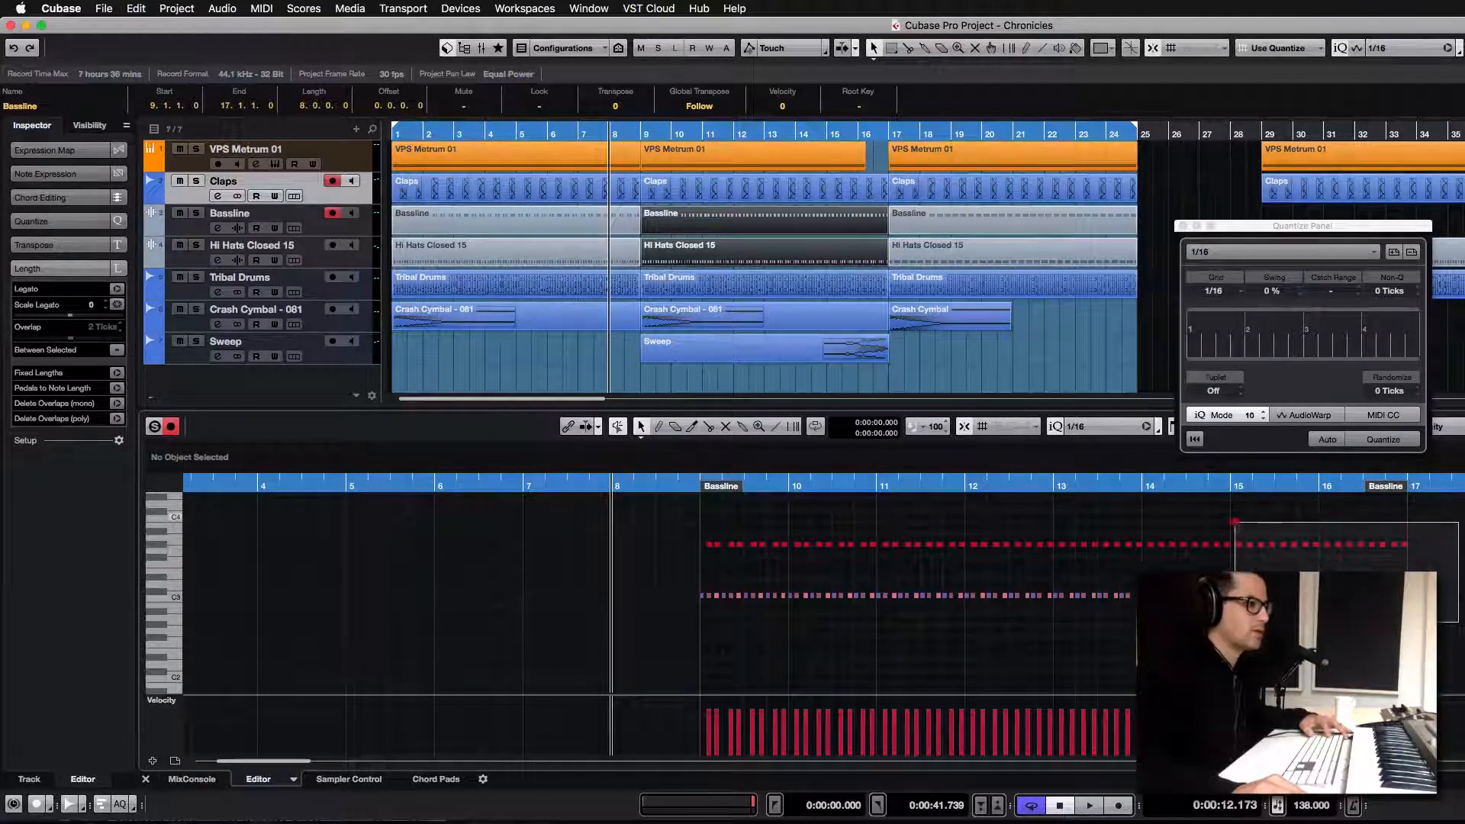
drag(1234, 522, 1233, 521)
drag(1453, 614, 1251, 520)
- Finish the note shift with iterative quantizing of the remaining notes from beats 2, 3 and 4 of bar 16
drag(1440, 610, 1345, 527)
key(super+c)
key(super+c)
key(super+c)
key(super+c)
drag(1434, 608, 1364, 525)
click(1434, 597)
drag(1440, 593, 1382, 528)
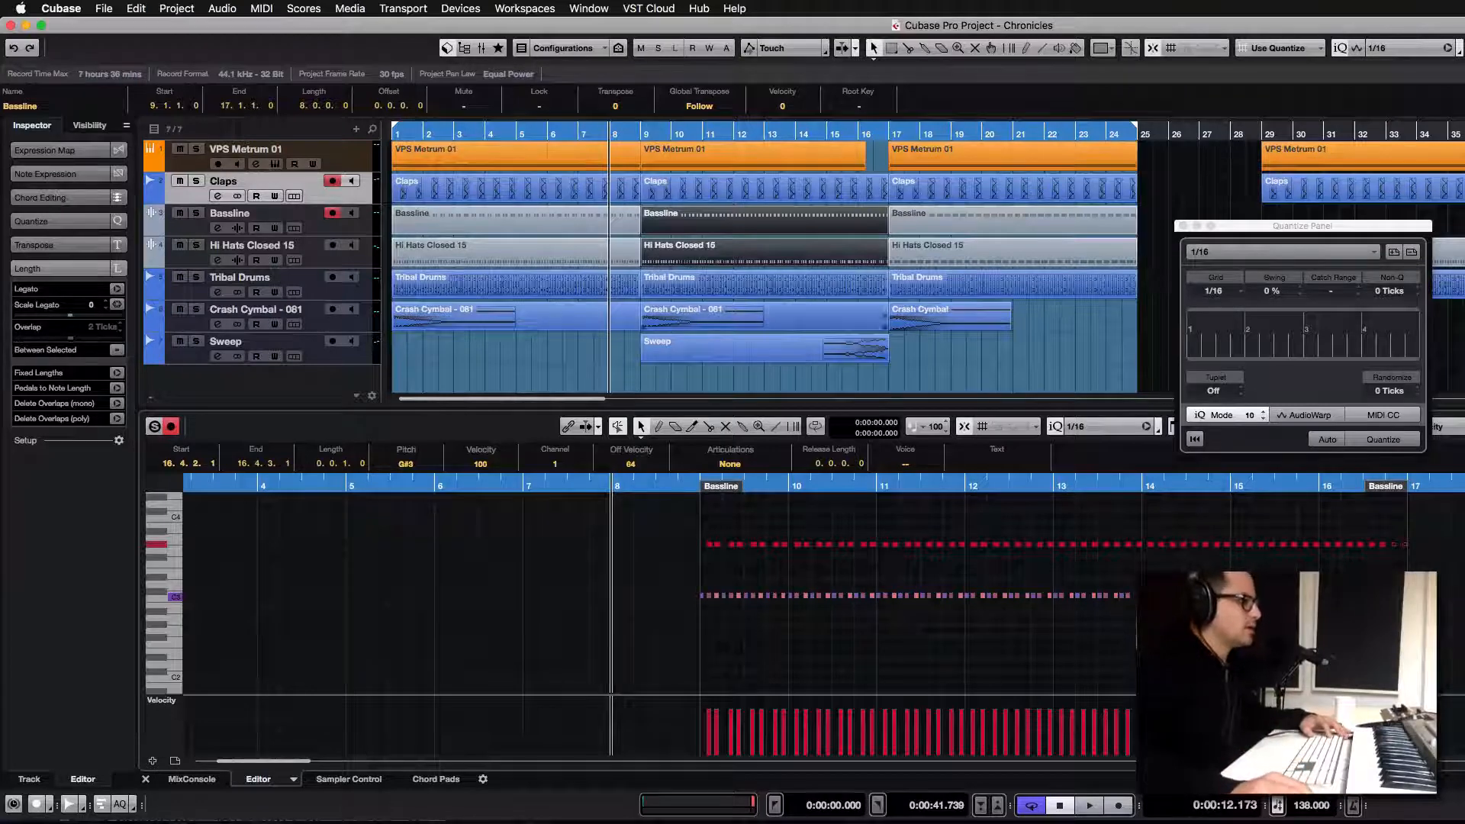
- Open the Tribal Drums part at bar 9 in the editor, fit more bars in view and activate the Object Selection tool
click(687, 279)
right_click(776, 673)
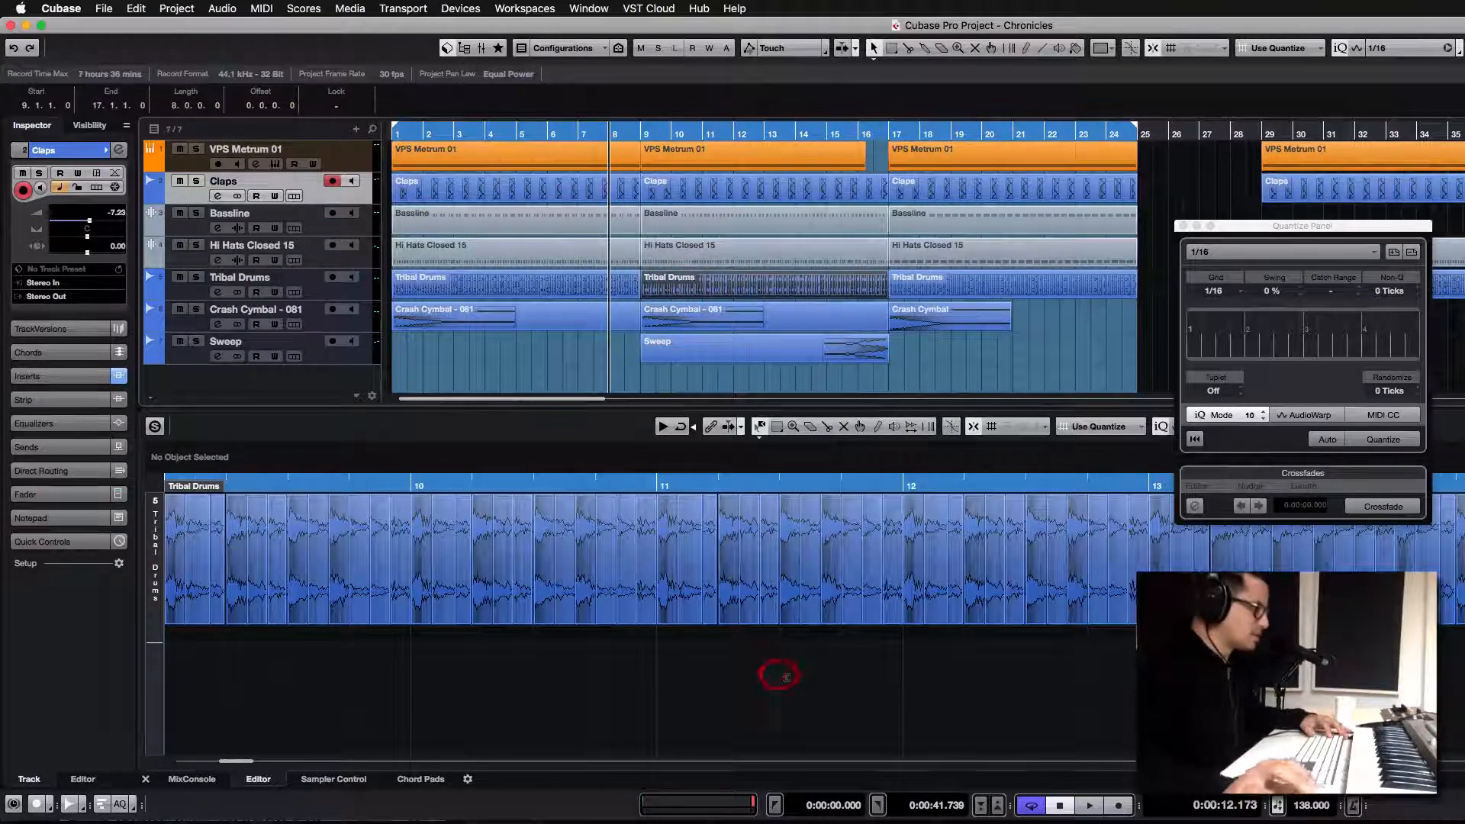
click(833, 683)
key(g)
key(g)
key(g)
right_click(754, 656)
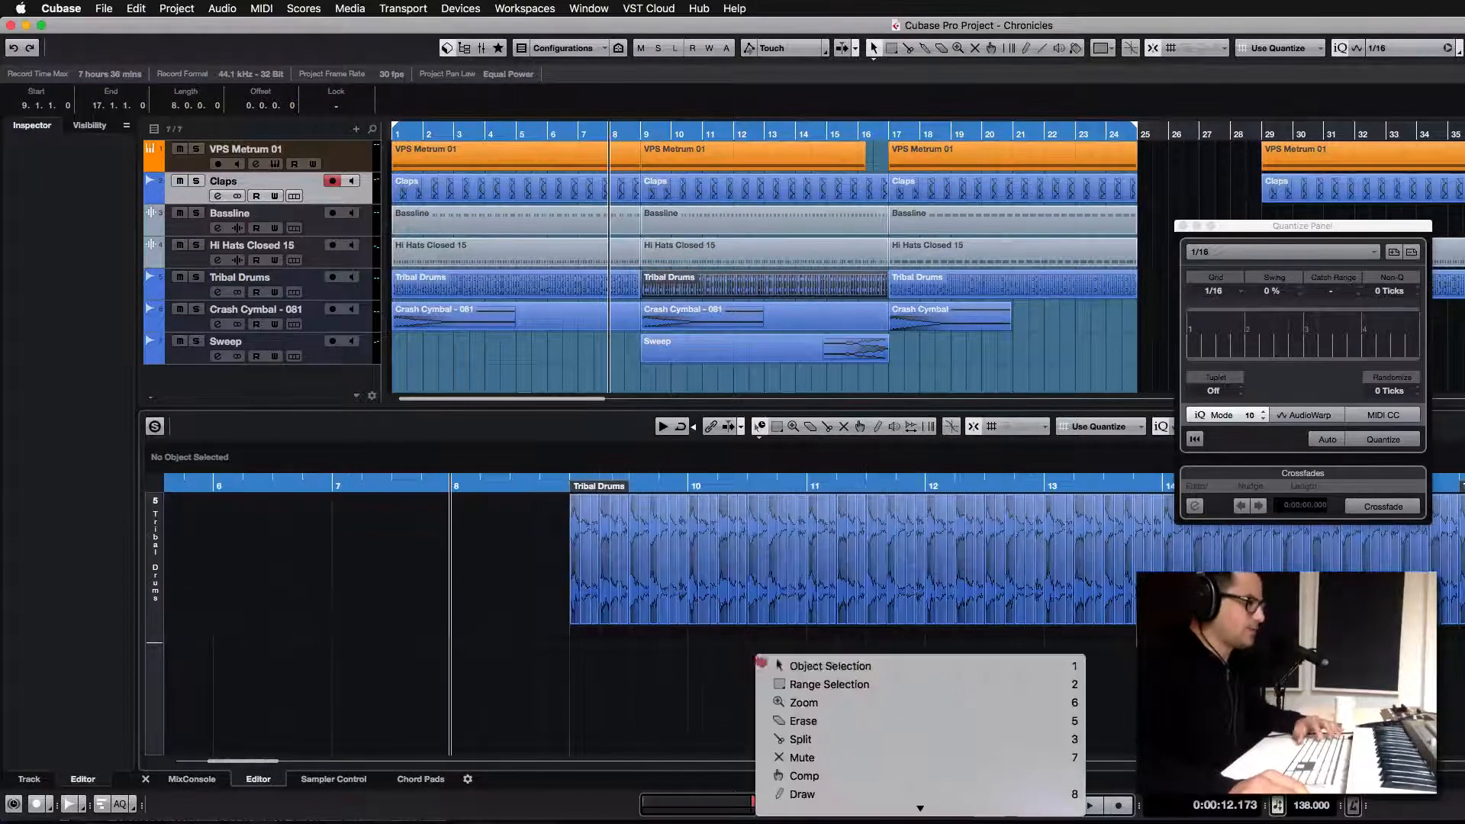
click(779, 665)
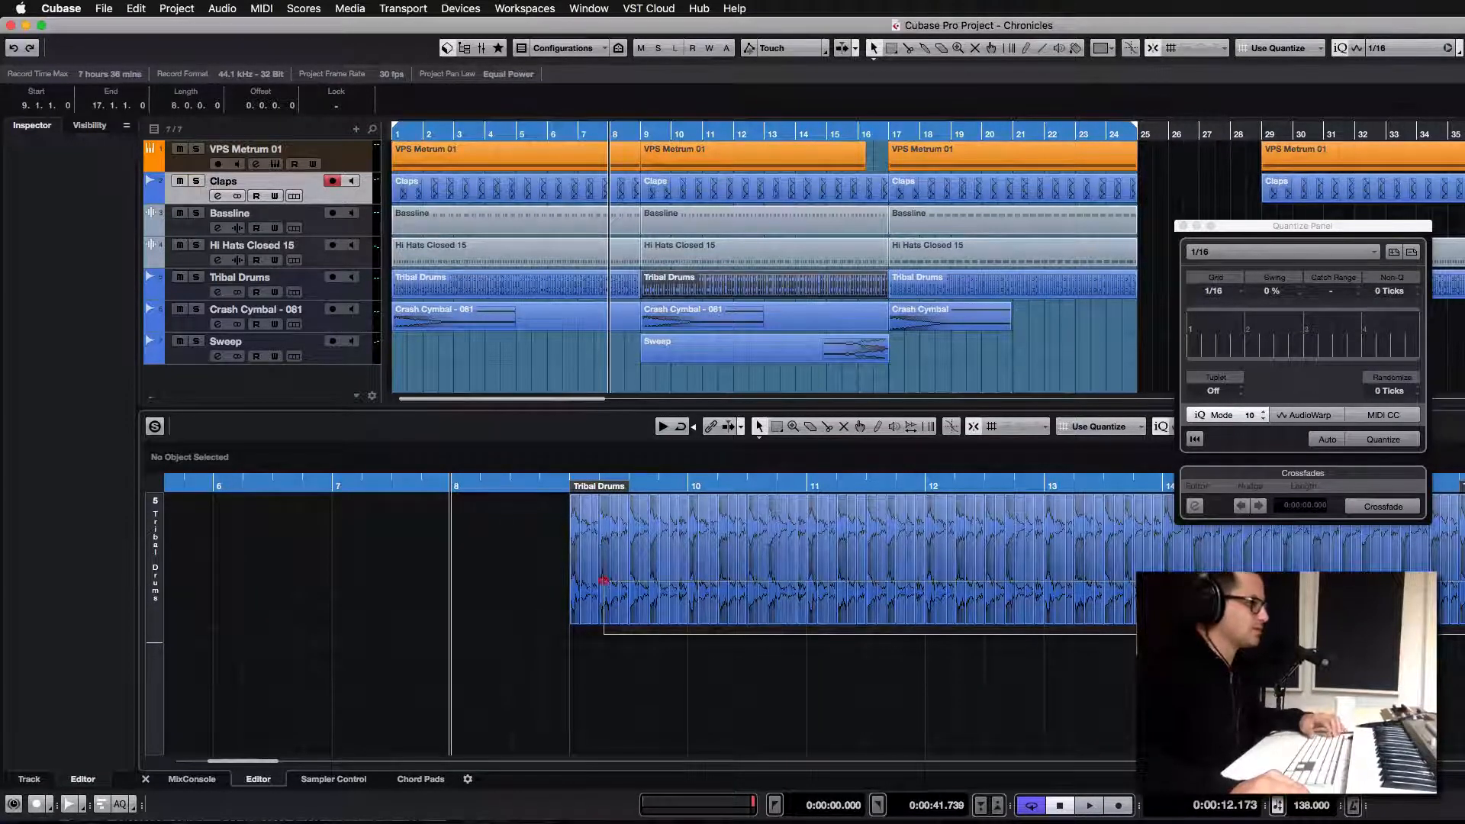
- Select the Tribal Drums slices from beat 2 of bar 9 to the end and apply the iterative quantize
click(553, 611)
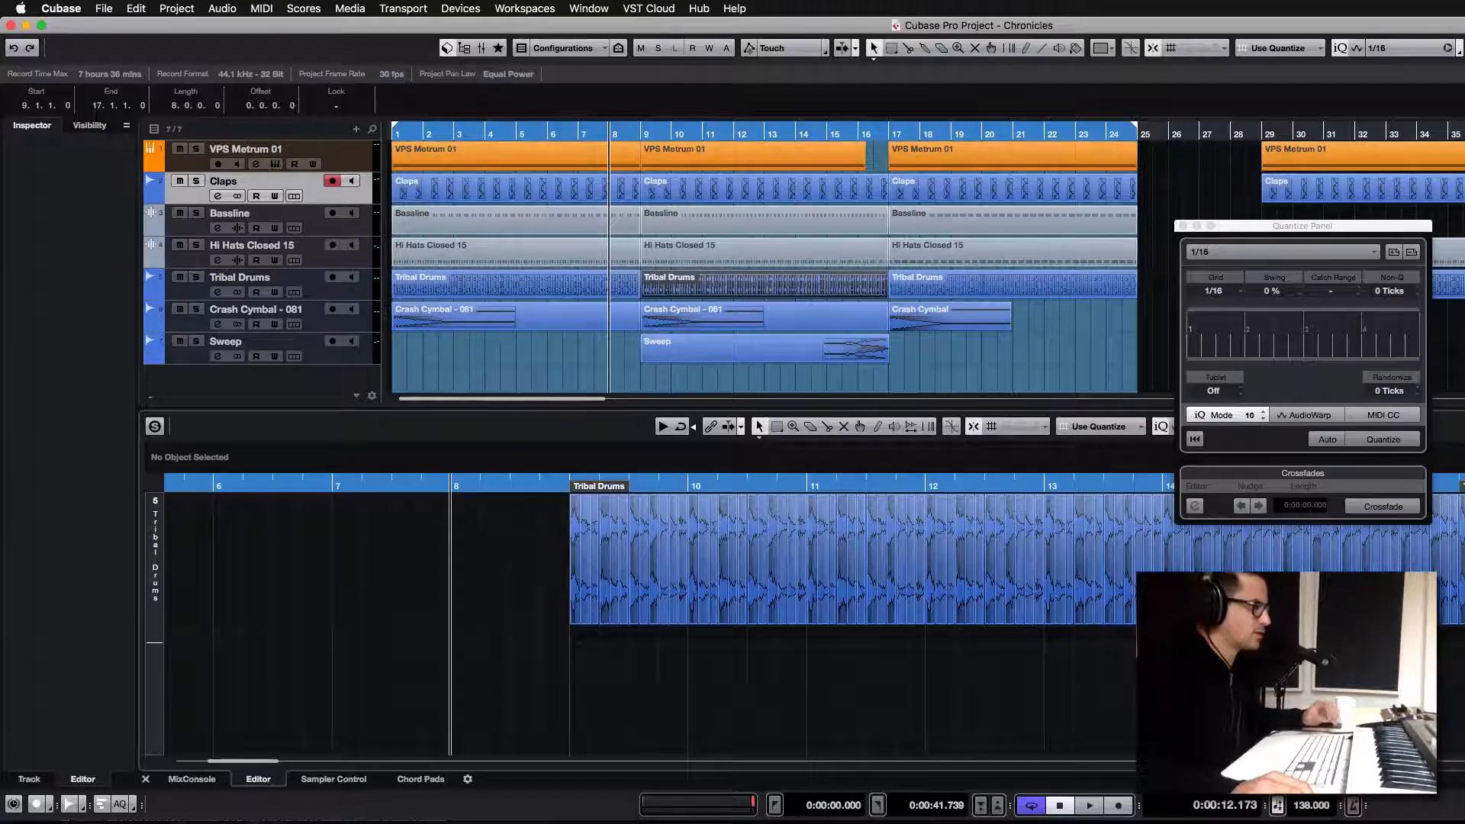
drag(604, 641, 1022, 572)
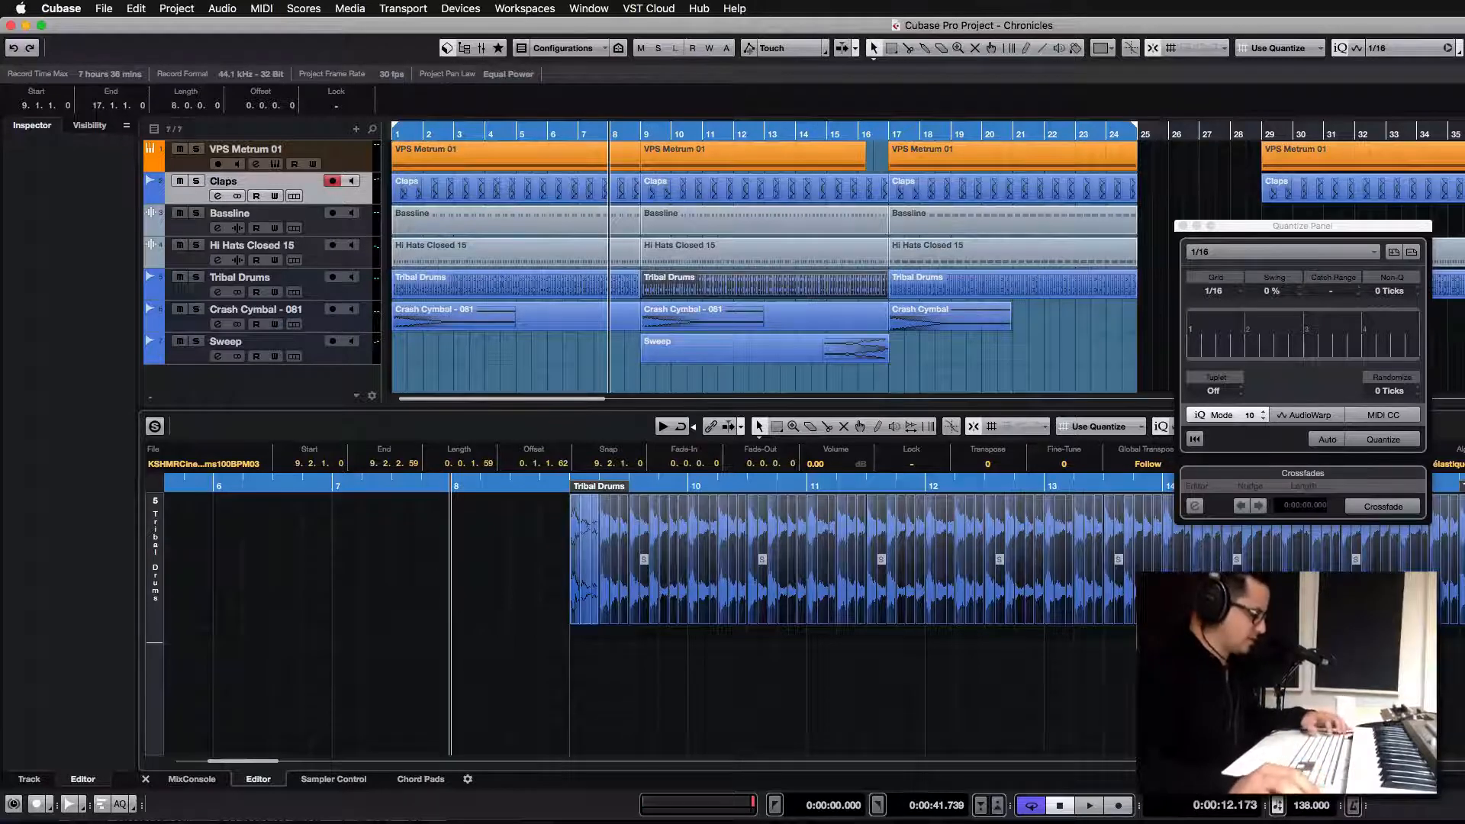
click(1327, 440)
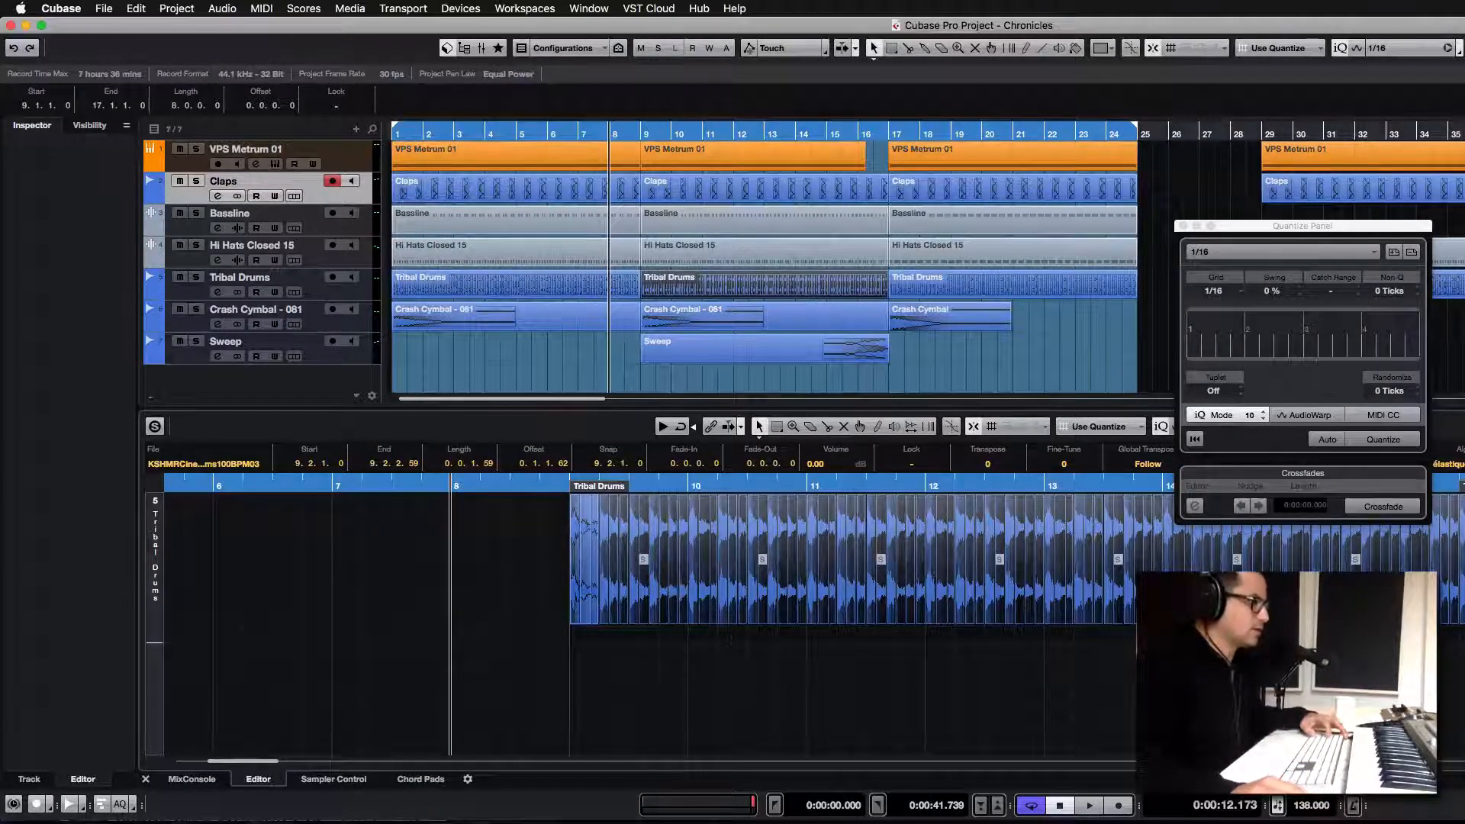
- Iteratively quantize ever shorter Tribal Drums slice selections starting at beats 2, 3 and 4 of bar 10, continuing into bar 11
drag(1106, 636, 721, 584)
drag(1463, 629, 923, 600)
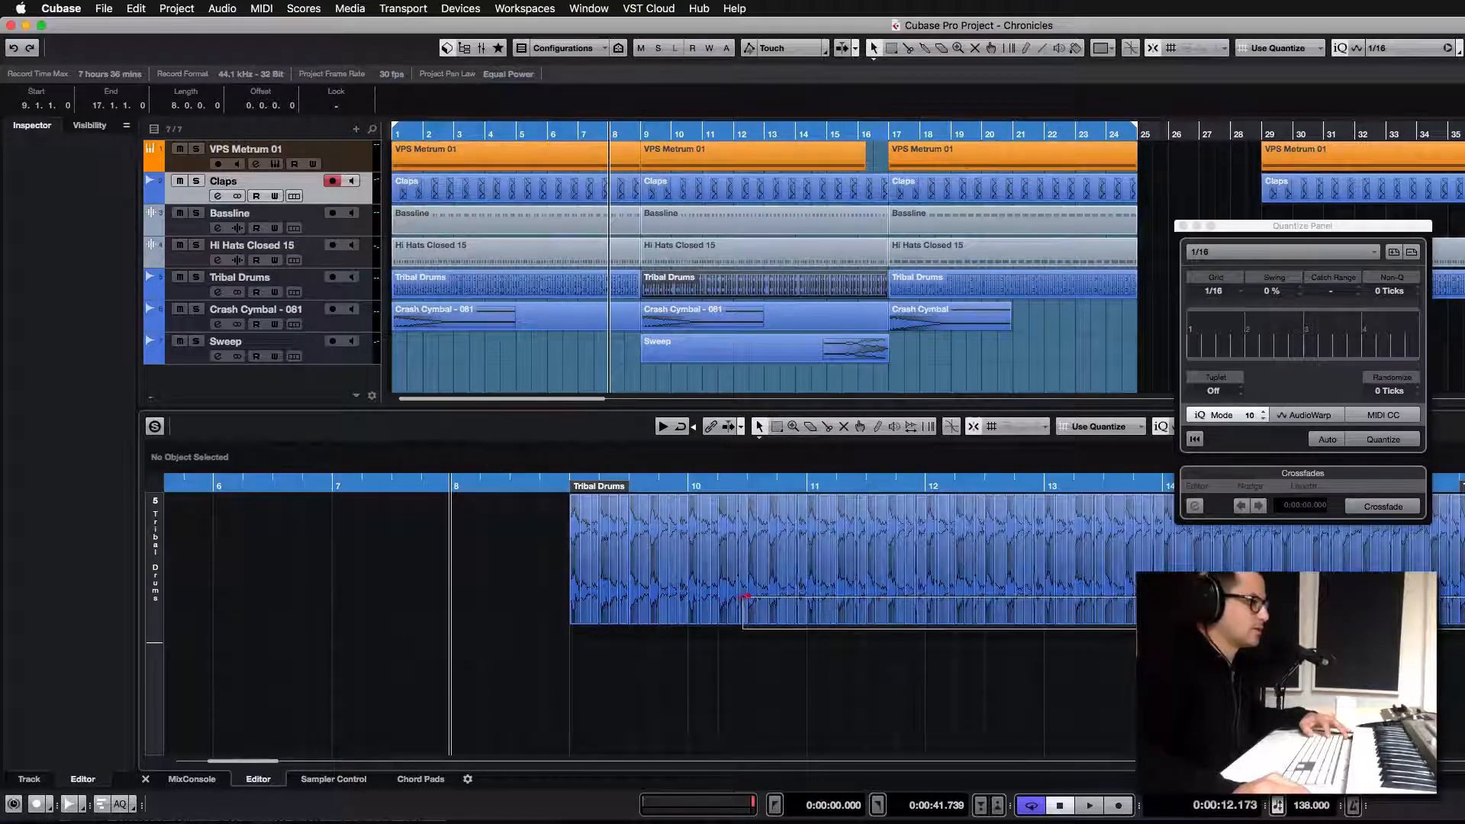
drag(746, 596, 1039, 621)
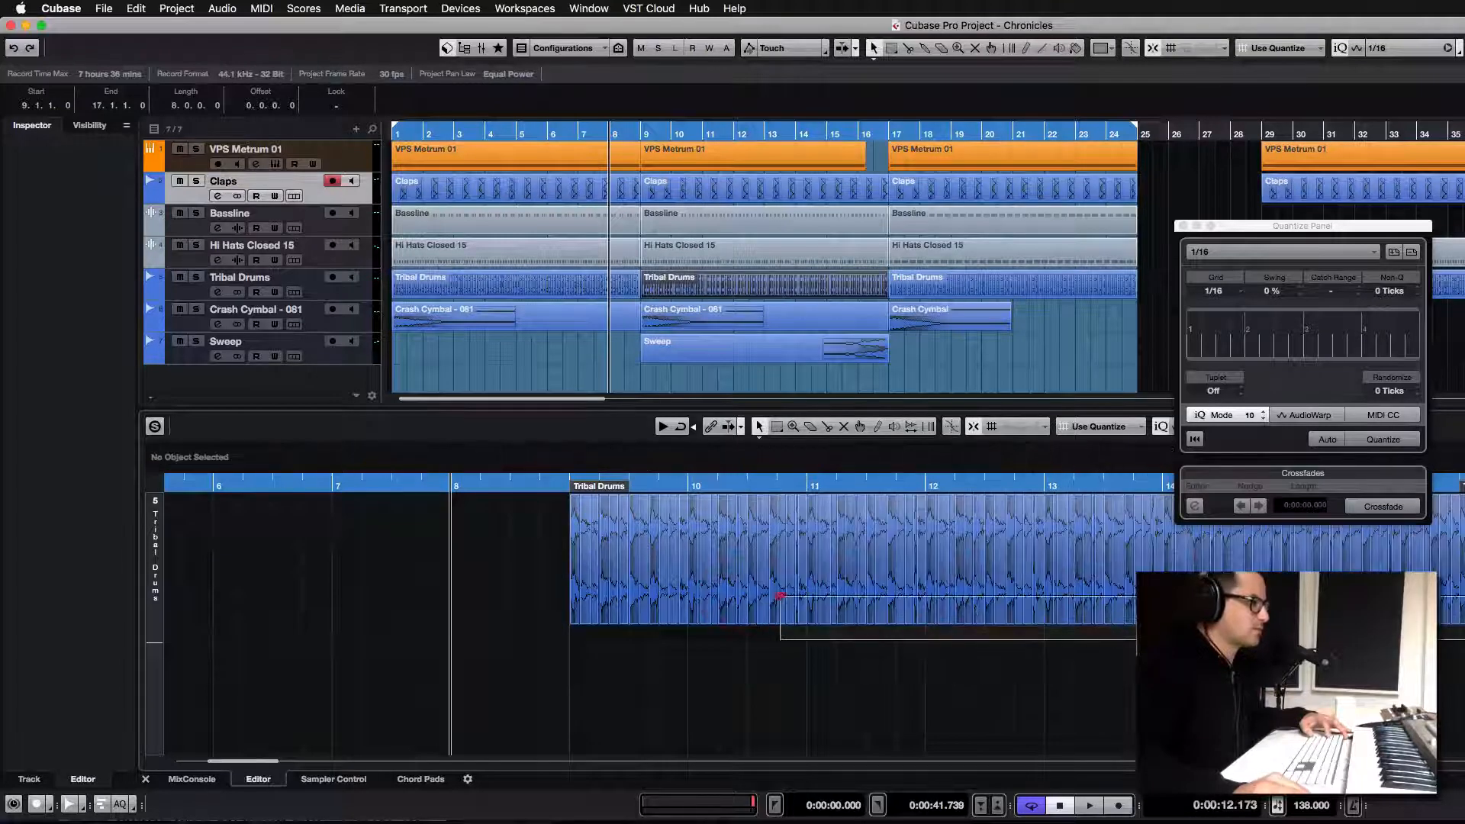
drag(779, 593, 819, 594)
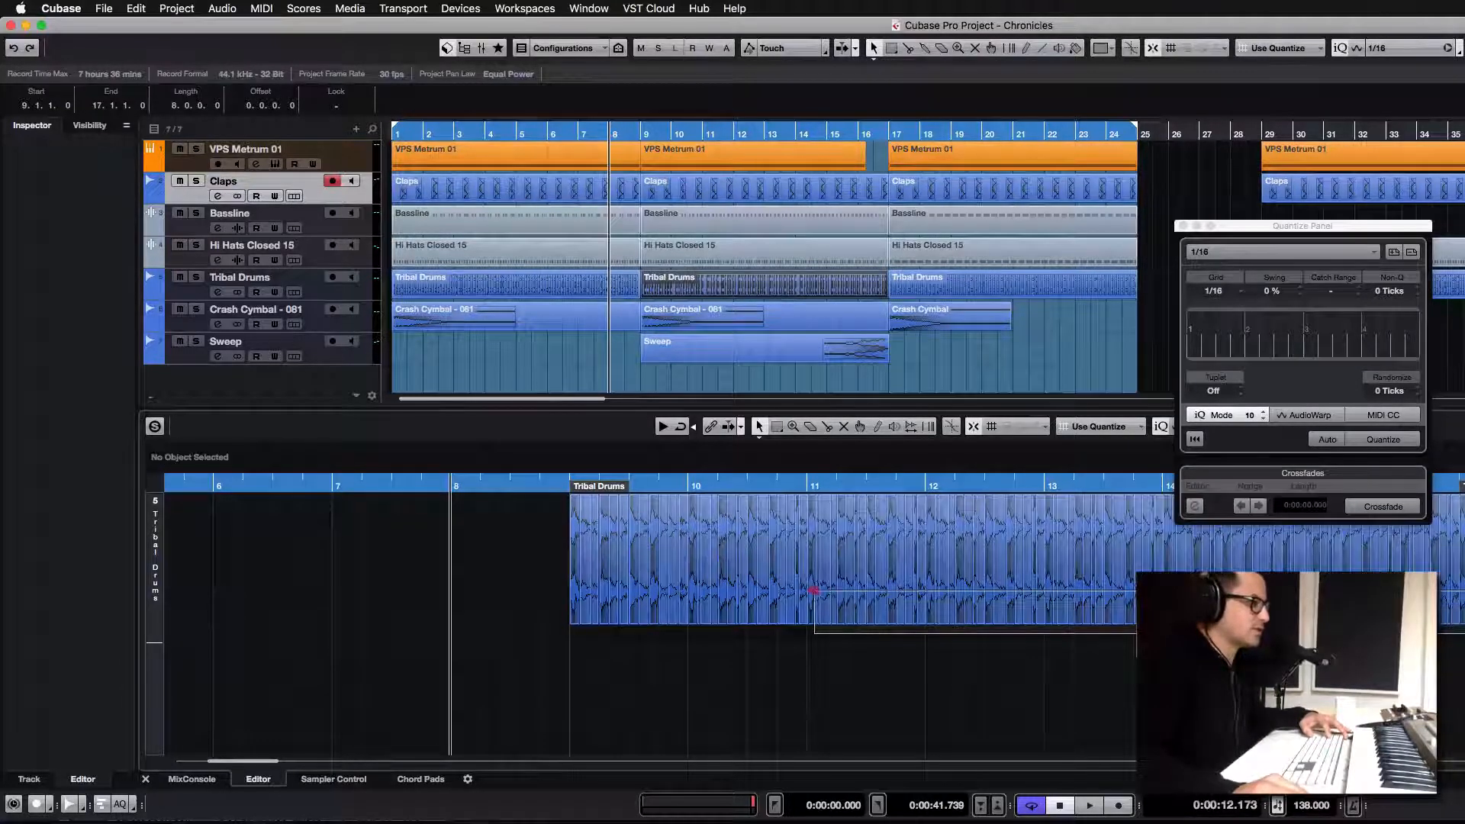
- Repeat the iterative quantize on the drum slices from beats 2, 3 and 4 of bar 11 to the end
drag(1463, 631, 1106, 617)
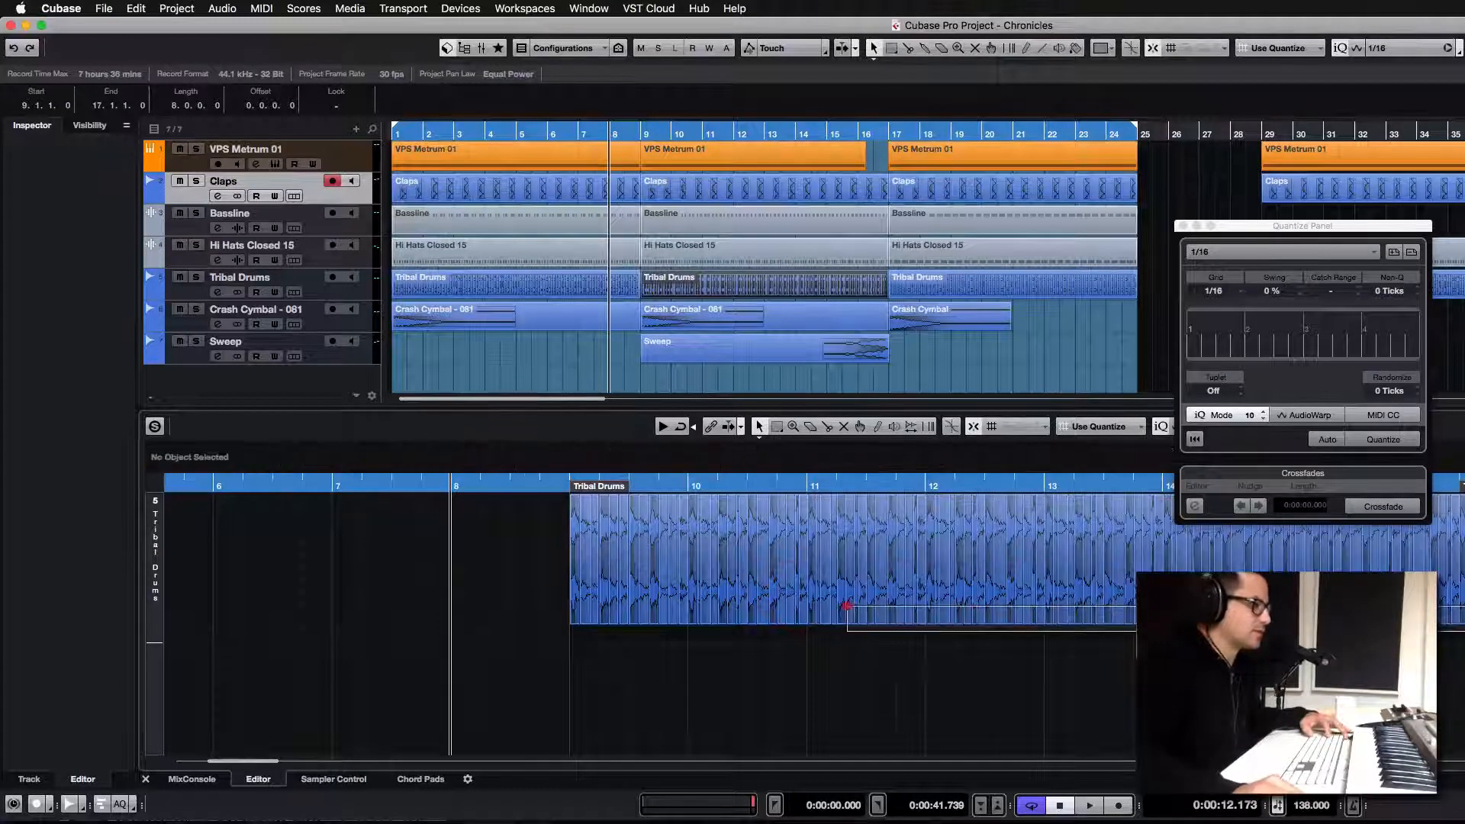
drag(846, 607, 840, 611)
key(q)
drag(1461, 652, 1388, 628)
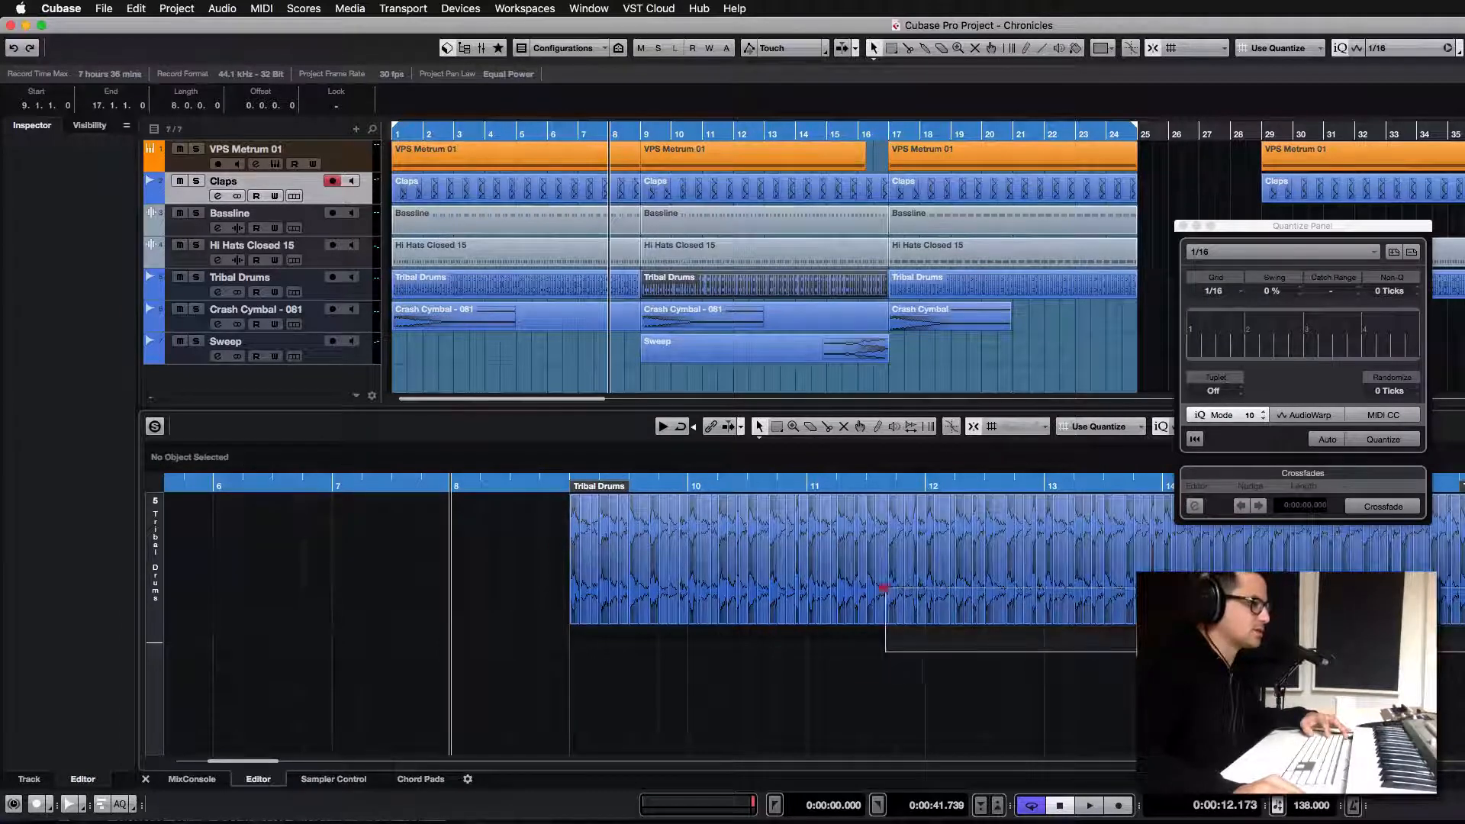
drag(883, 588, 880, 590)
key(q)
drag(1462, 657, 1137, 626)
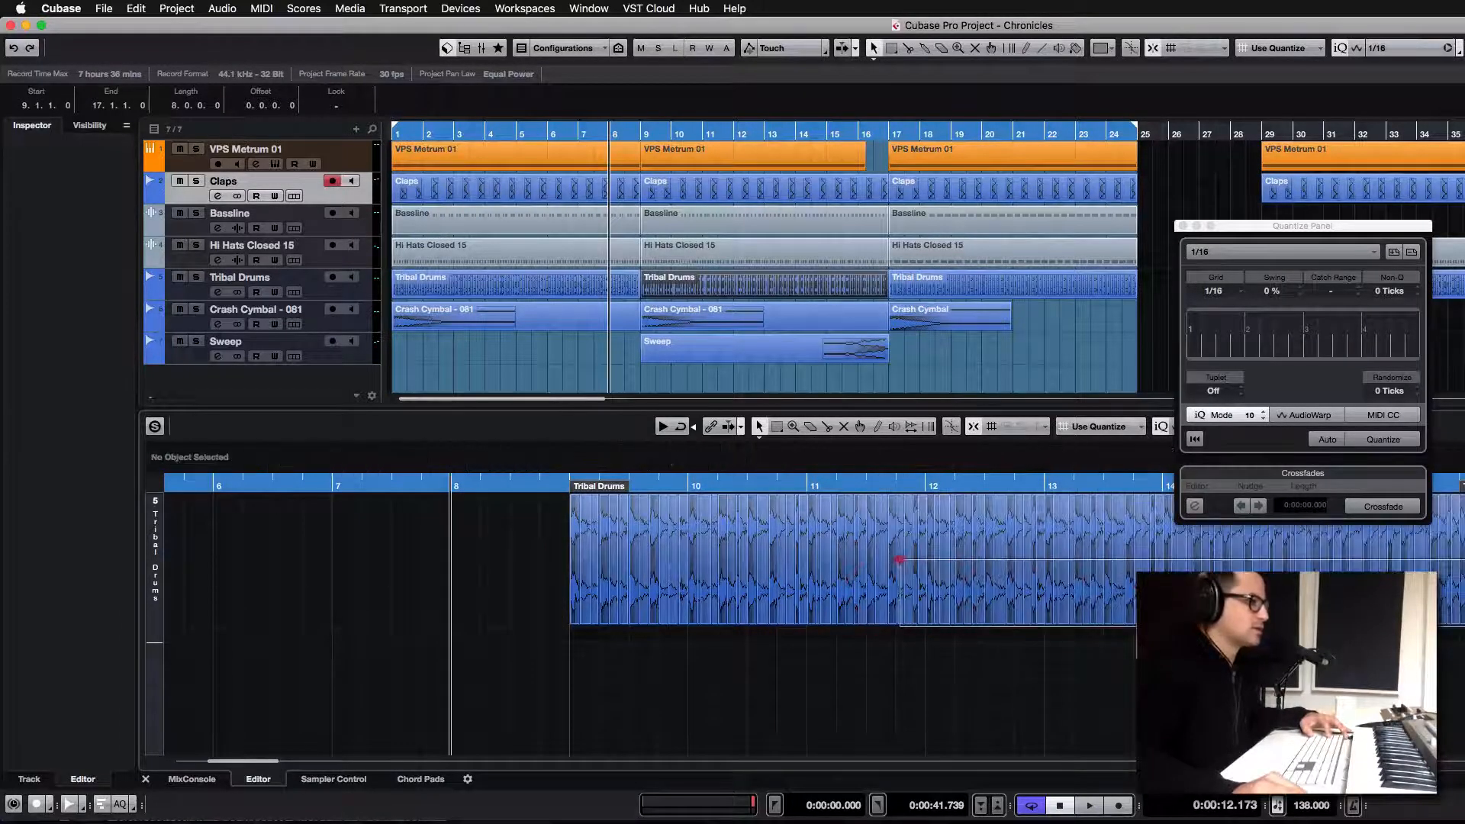
drag(900, 562, 899, 562)
key(q)
- Iteratively quantize the Tribal Drums slices onward from each beat of bar 12, beat 1 through beat 4
drag(1462, 645, 925, 581)
drag(1462, 636, 959, 618)
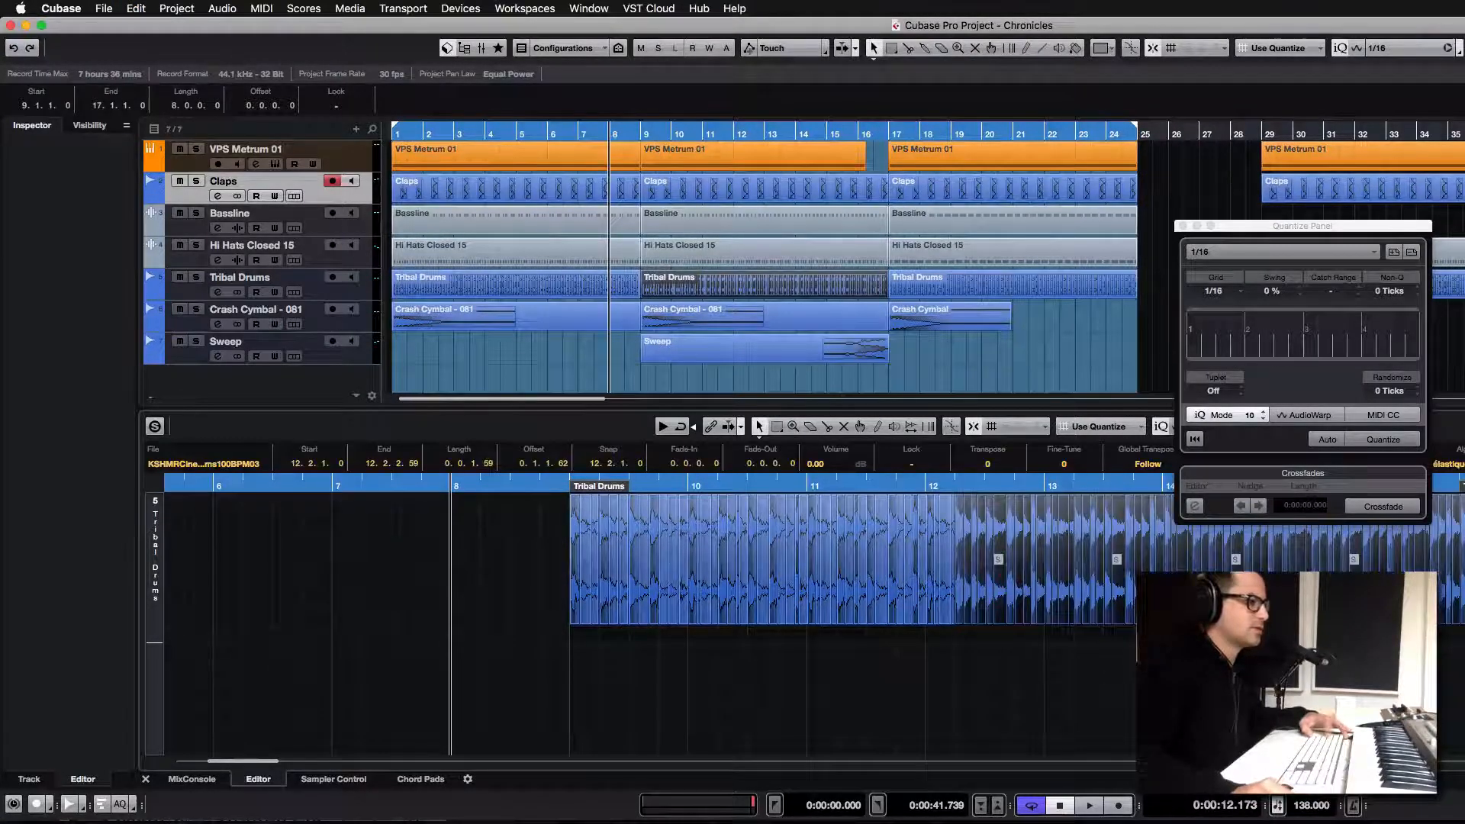
drag(1461, 630, 981, 594)
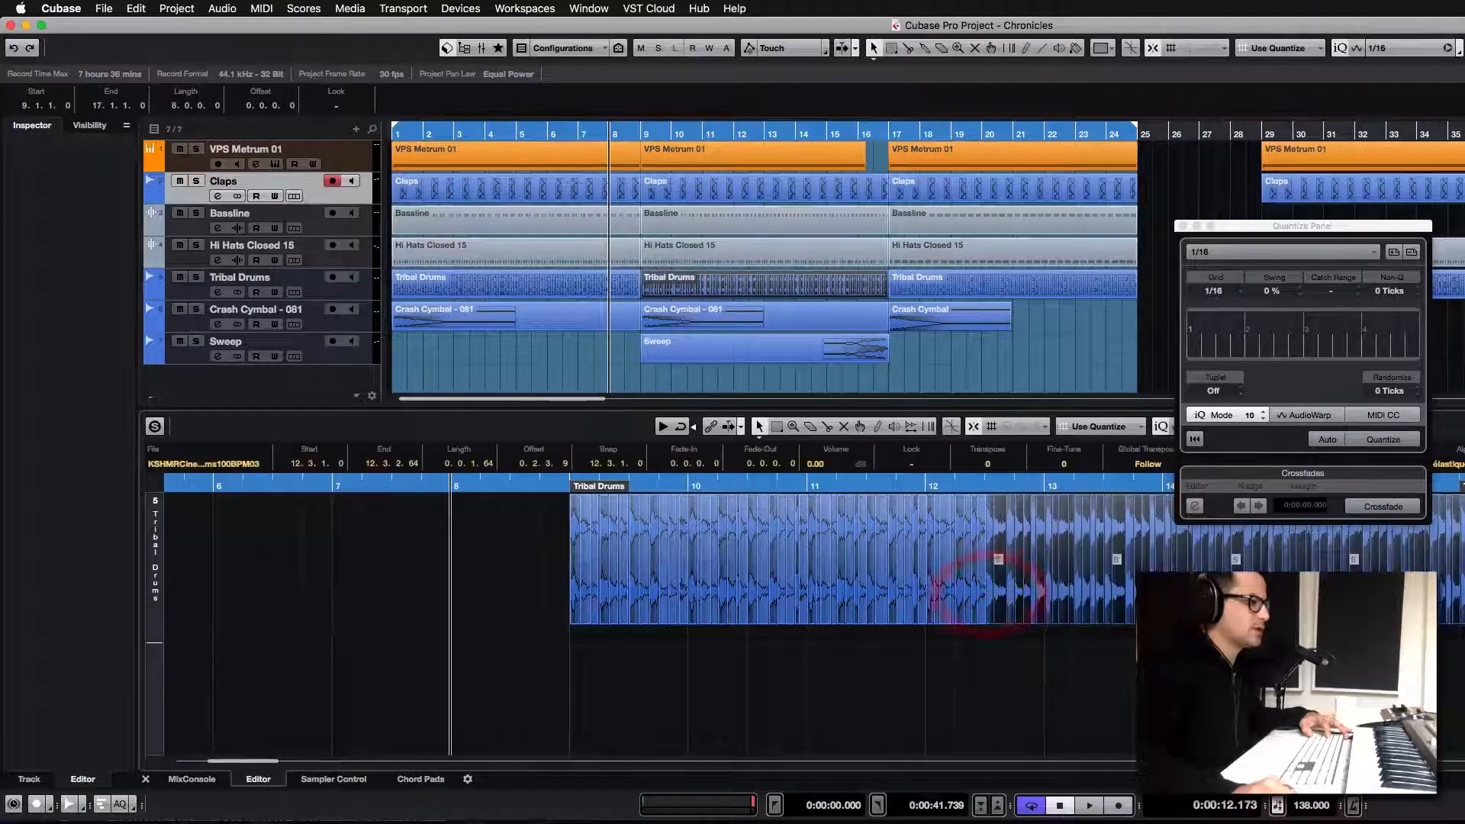
key(q)
drag(1462, 635, 1018, 589)
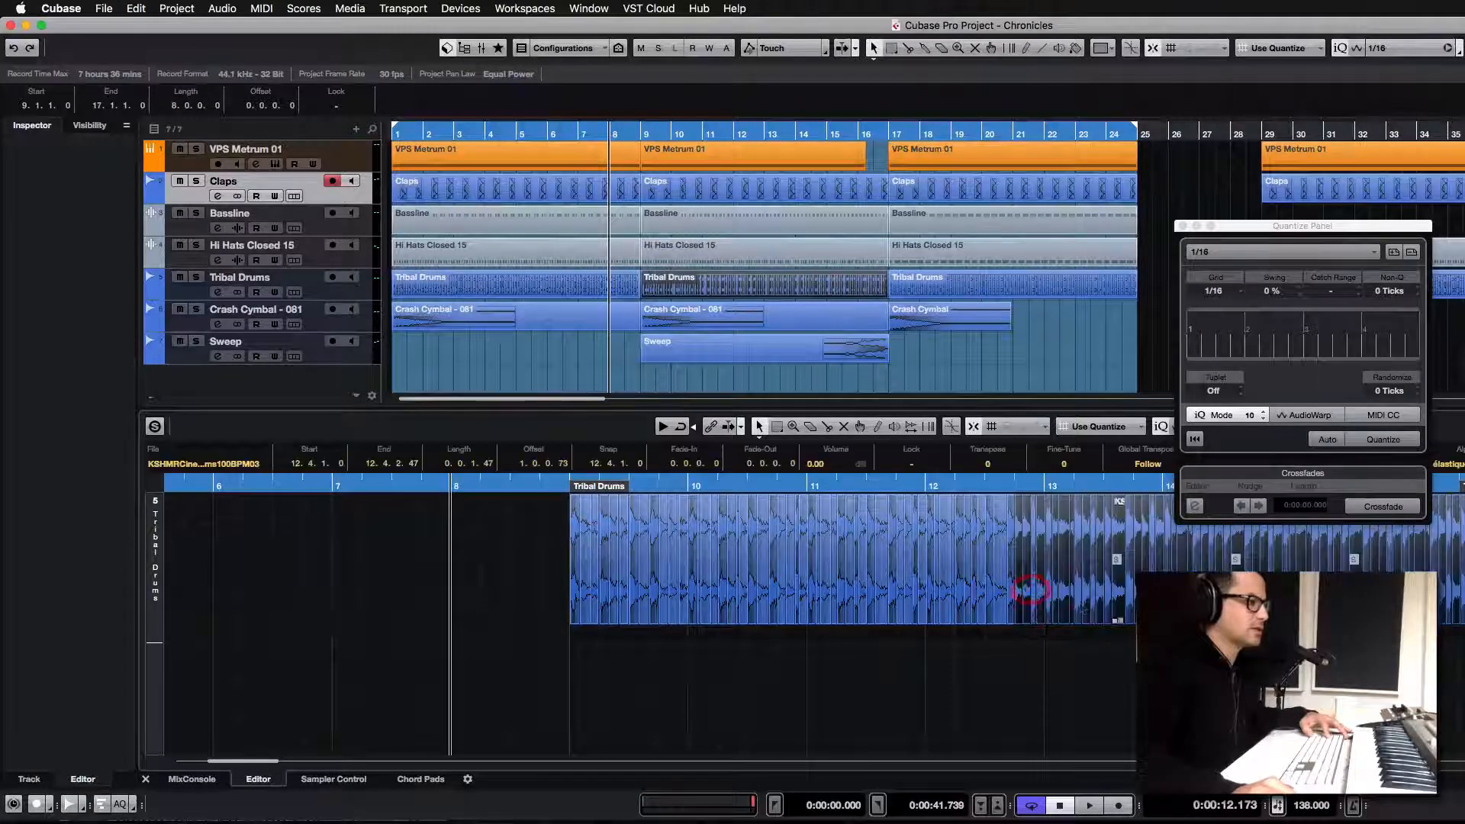
- Select the drum slices from successive beats of bar 13 to the end, iteratively quantizing each selection
drag(1462, 631, 1312, 604)
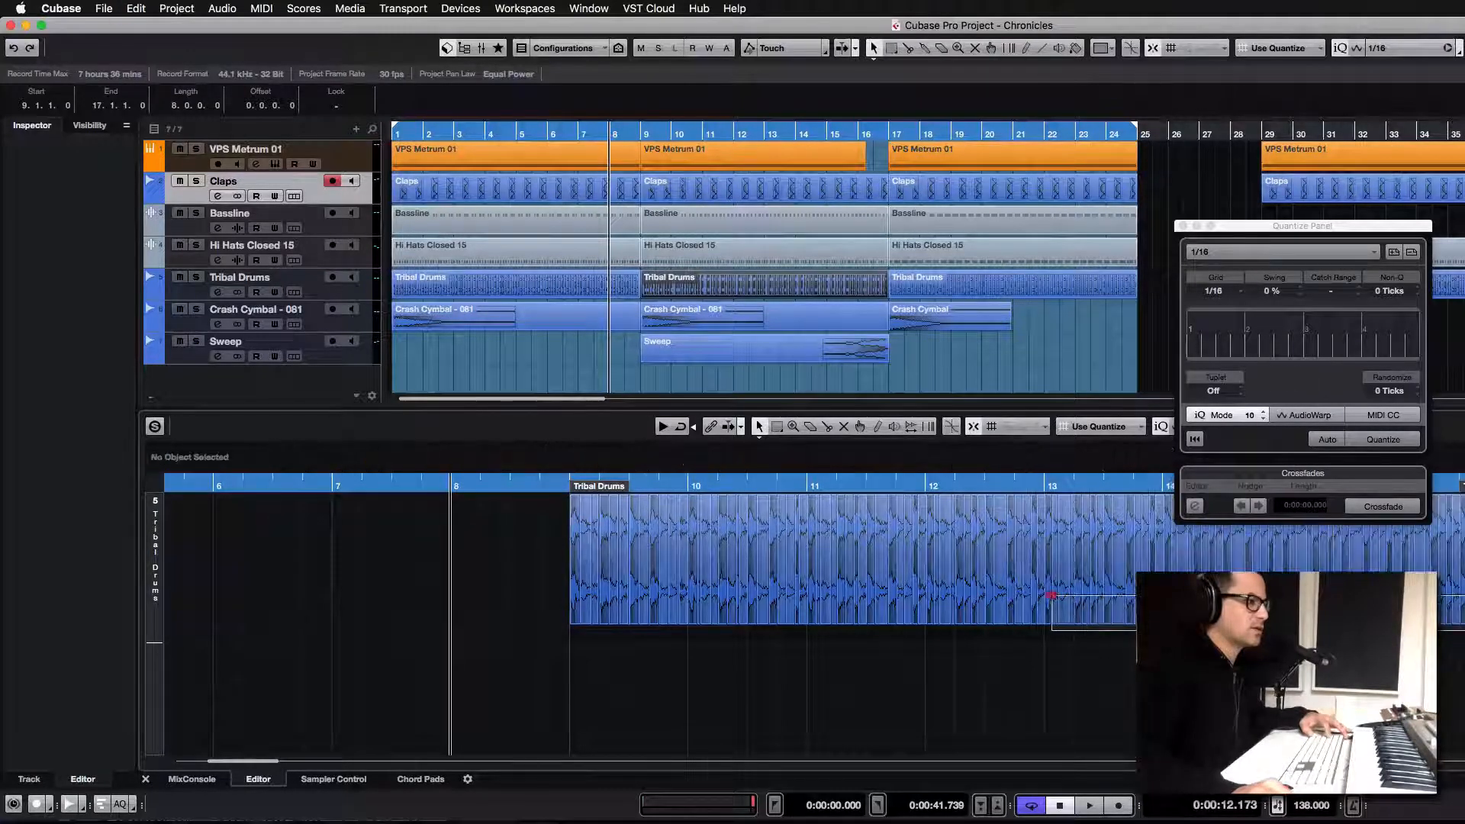
drag(1051, 595, 1050, 592)
drag(1462, 650, 1061, 606)
drag(1462, 632, 1296, 603)
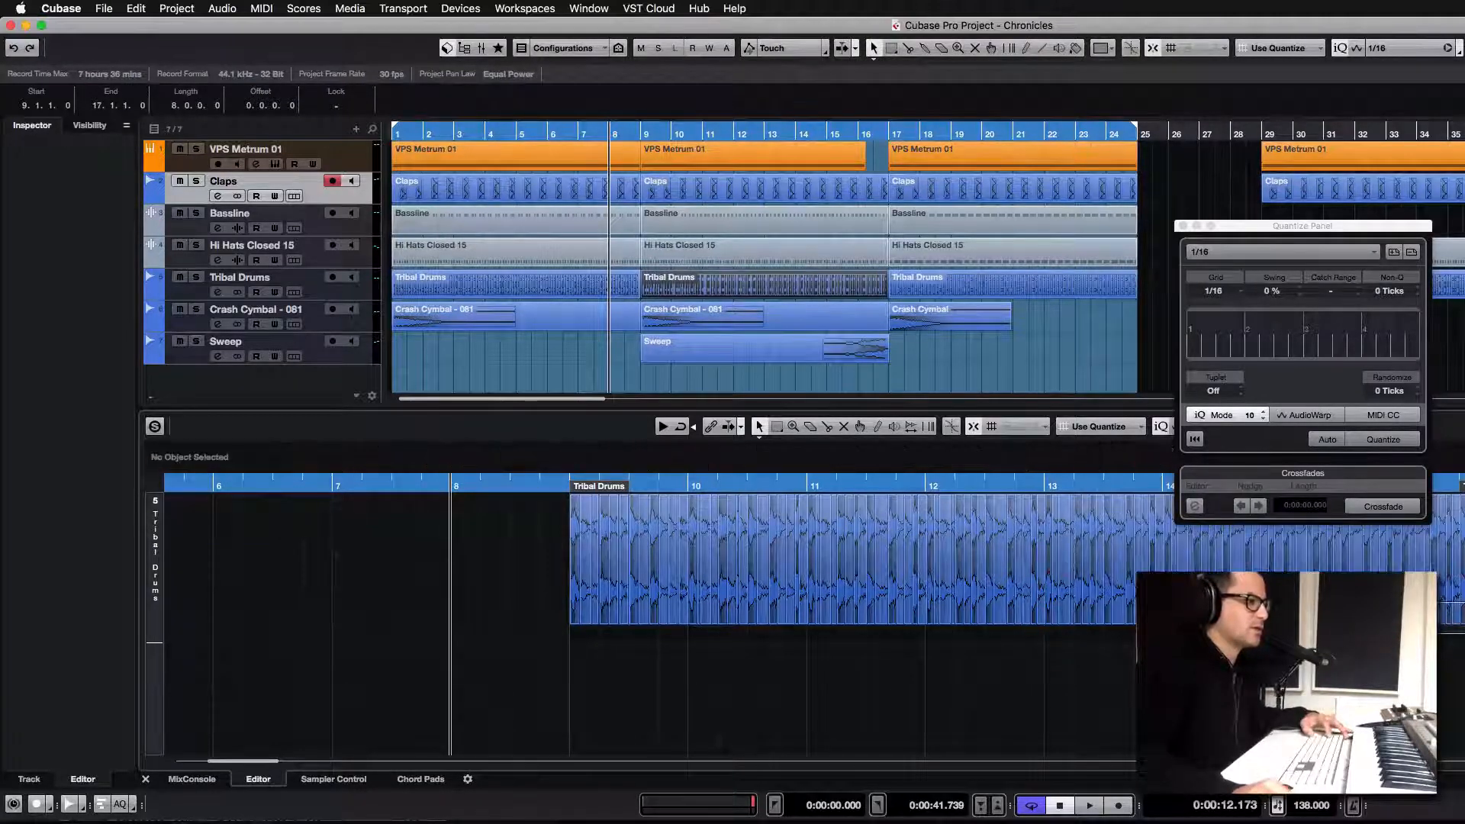
drag(1106, 595, 1098, 596)
- Apply the iterative quantize to shrinking slice selections starting at beats 1 through 4 of bar 14
drag(1462, 642, 1164, 611)
drag(1462, 641, 1194, 610)
drag(1462, 642, 1229, 610)
drag(1461, 641, 1440, 626)
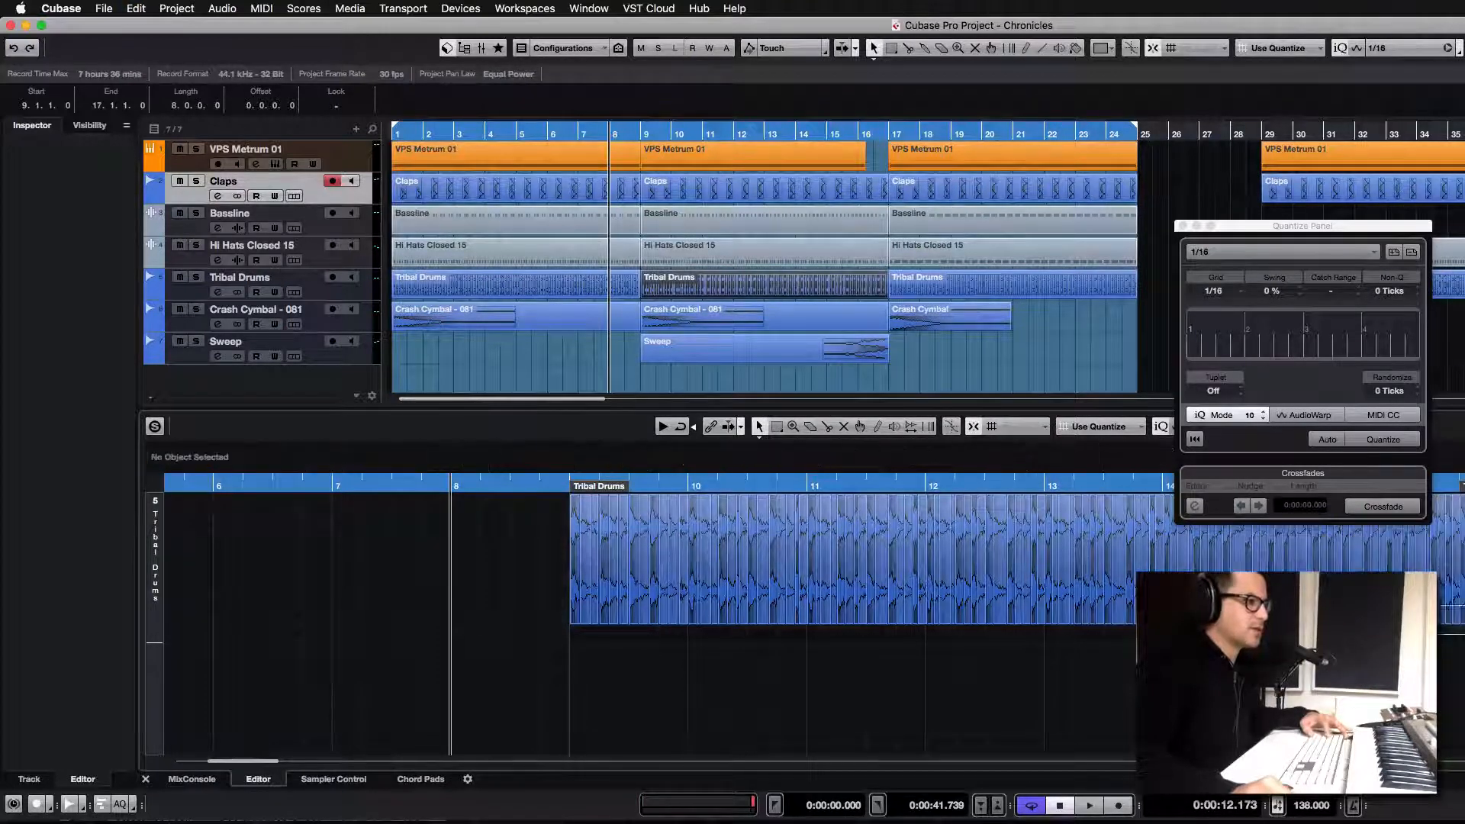
drag(1297, 591, 1254, 601)
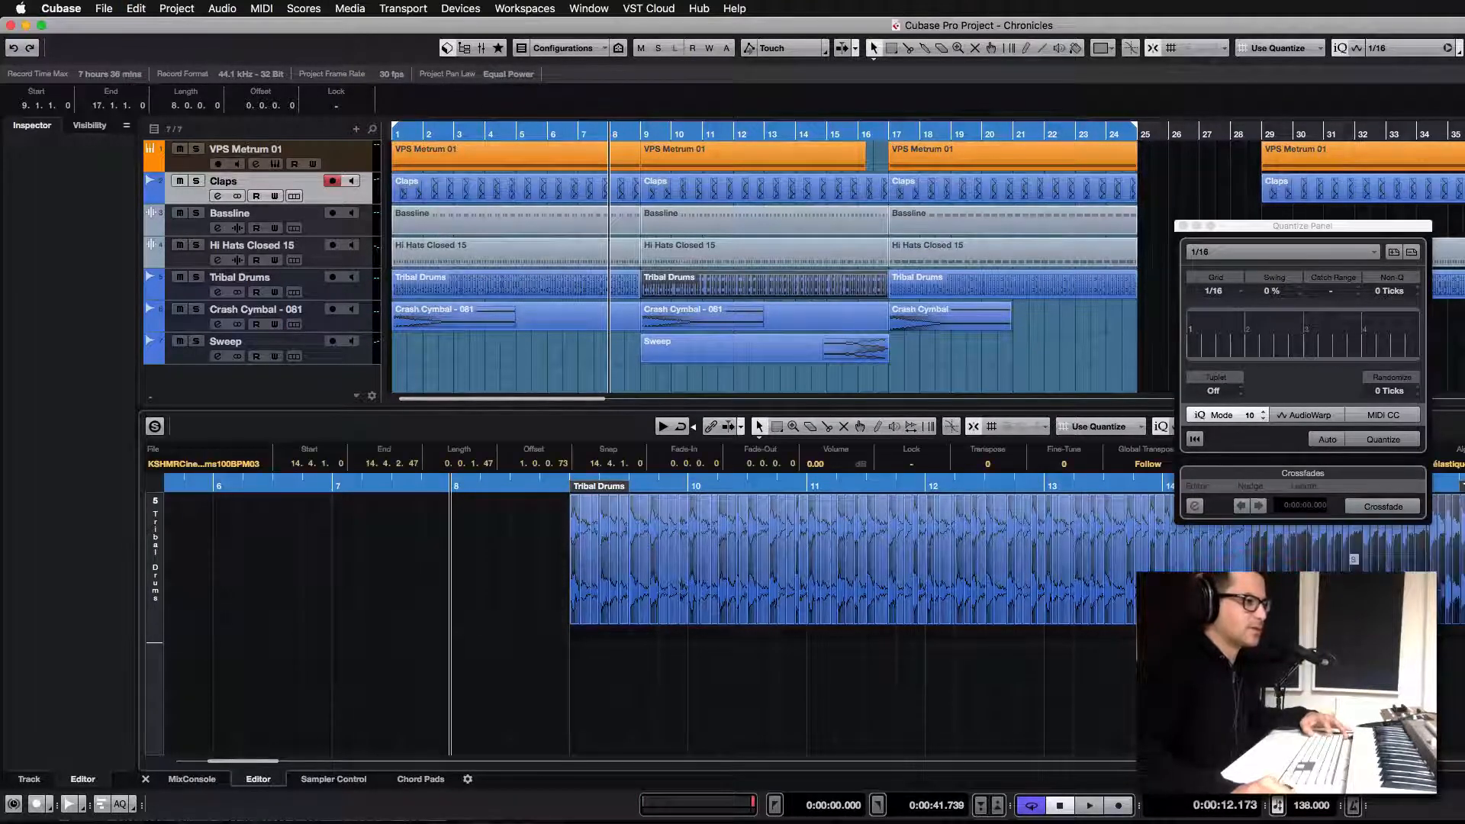
- Iteratively quantize the Tribal Drums slices from beat 1 of bar 15 to the end, then from the following beats
drag(1462, 651, 1288, 595)
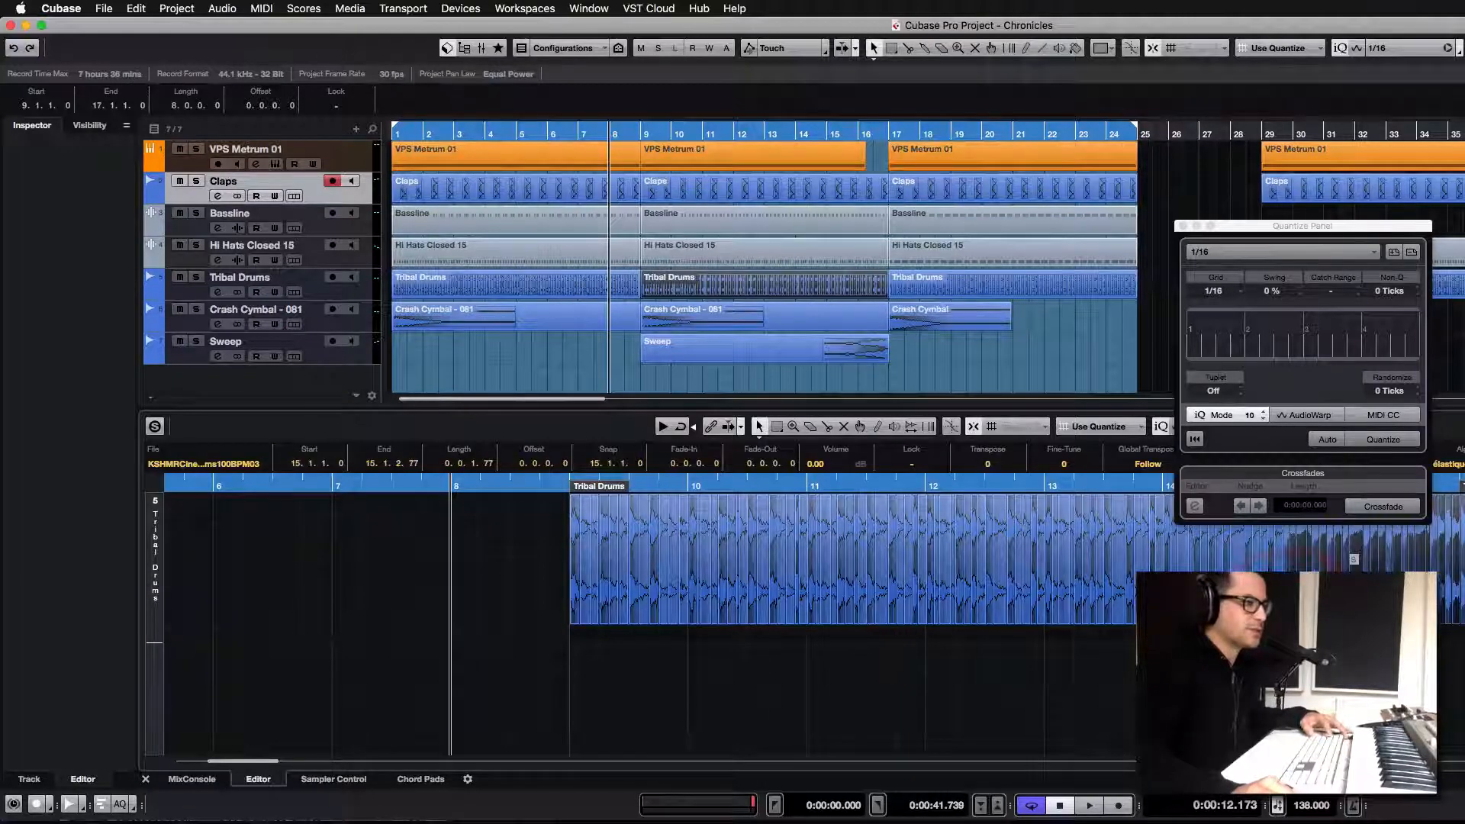
drag(1461, 642, 1434, 613)
drag(1339, 606, 1315, 604)
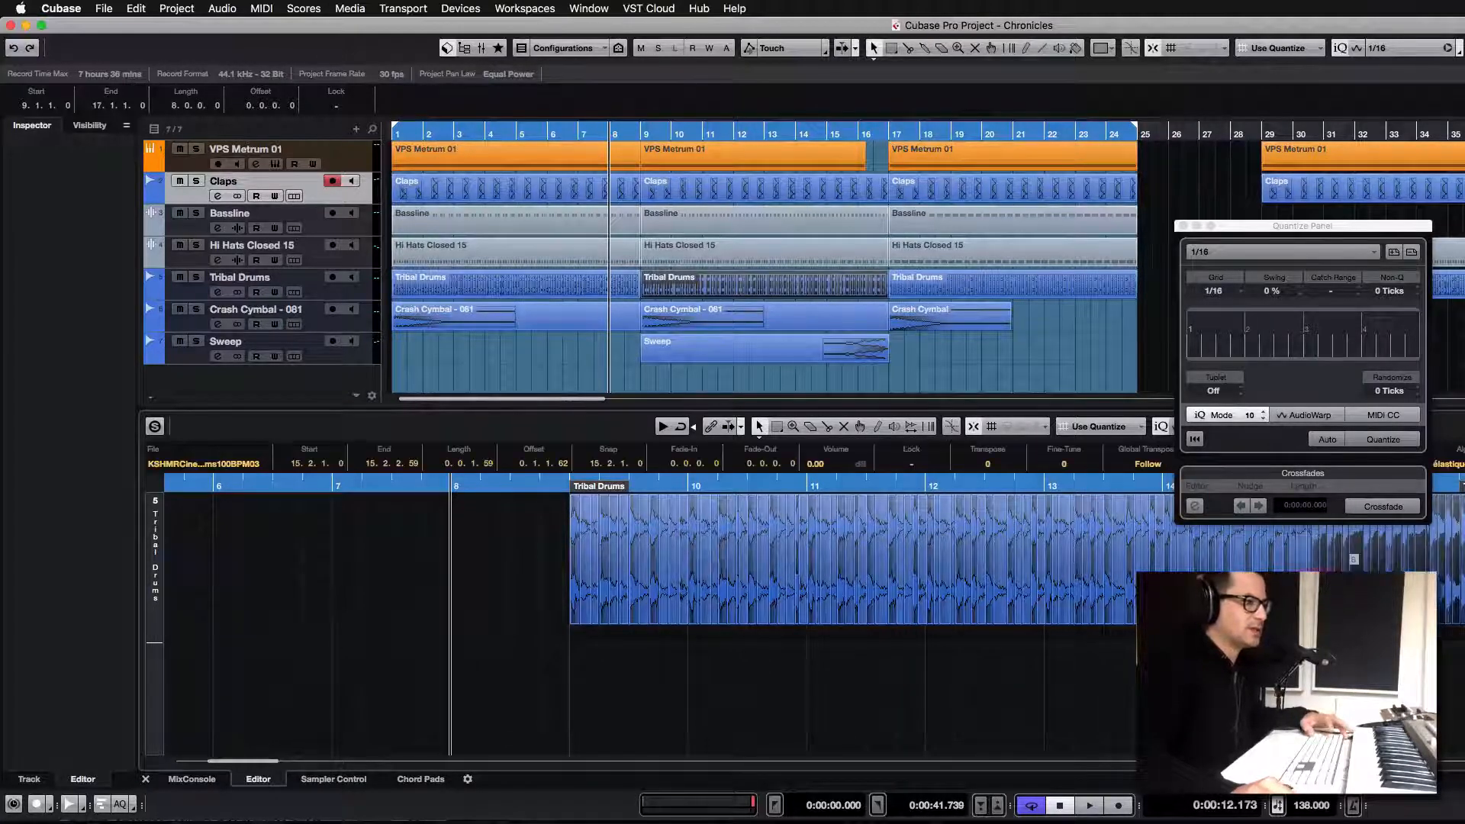
drag(1462, 643, 1459, 602)
key(q)
- Complete the gradual iterative quantize on the last remaining slices at the end of the Tribal Drums part
click(1383, 645)
click(1449, 645)
key(super+c)
click(1449, 645)
key(super+c)
click(1457, 645)
click(1459, 644)
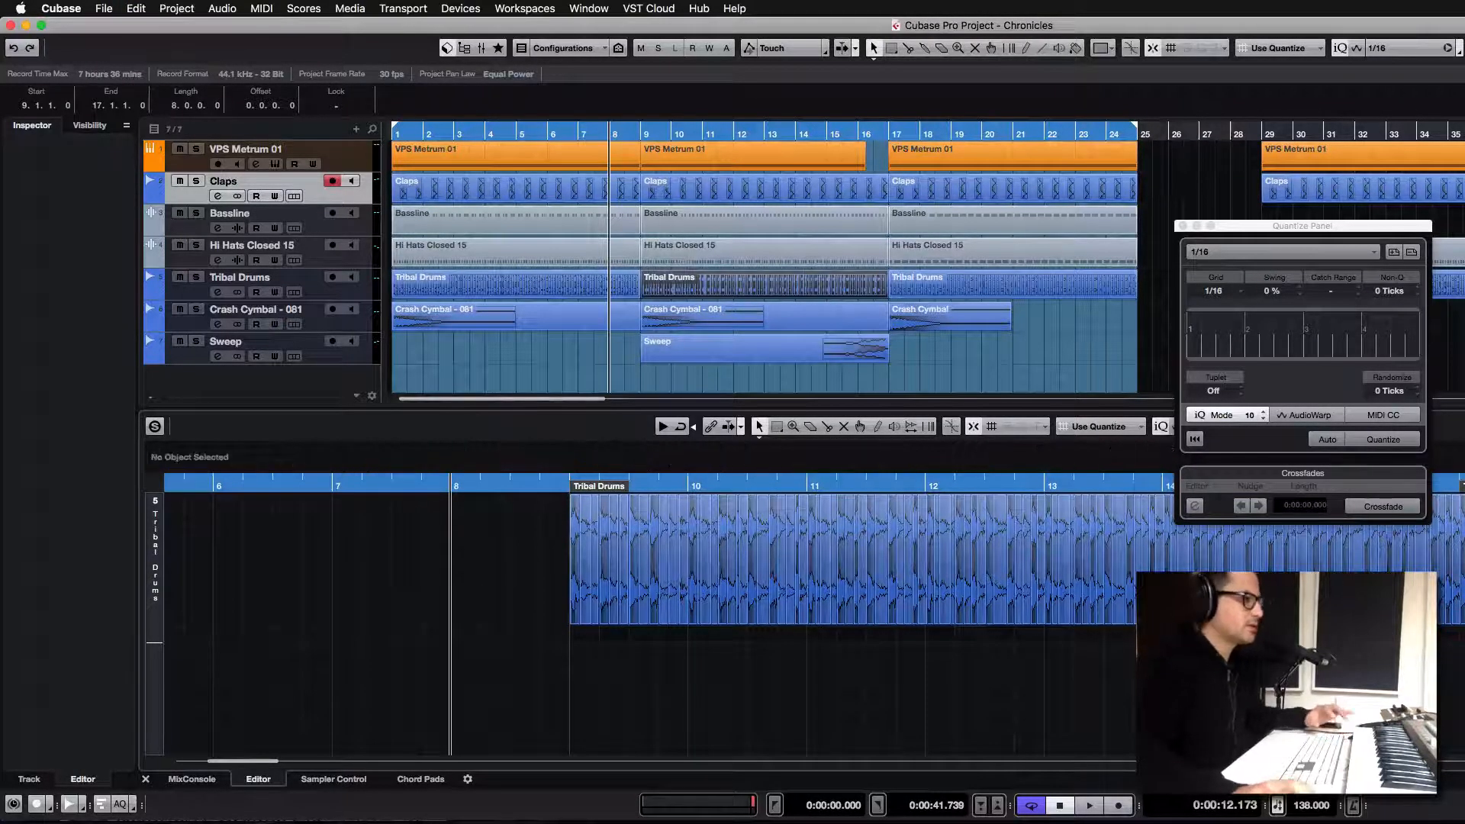
- Clear the part selection and play the arrangement from the start, then from just before bar 4
click(775, 366)
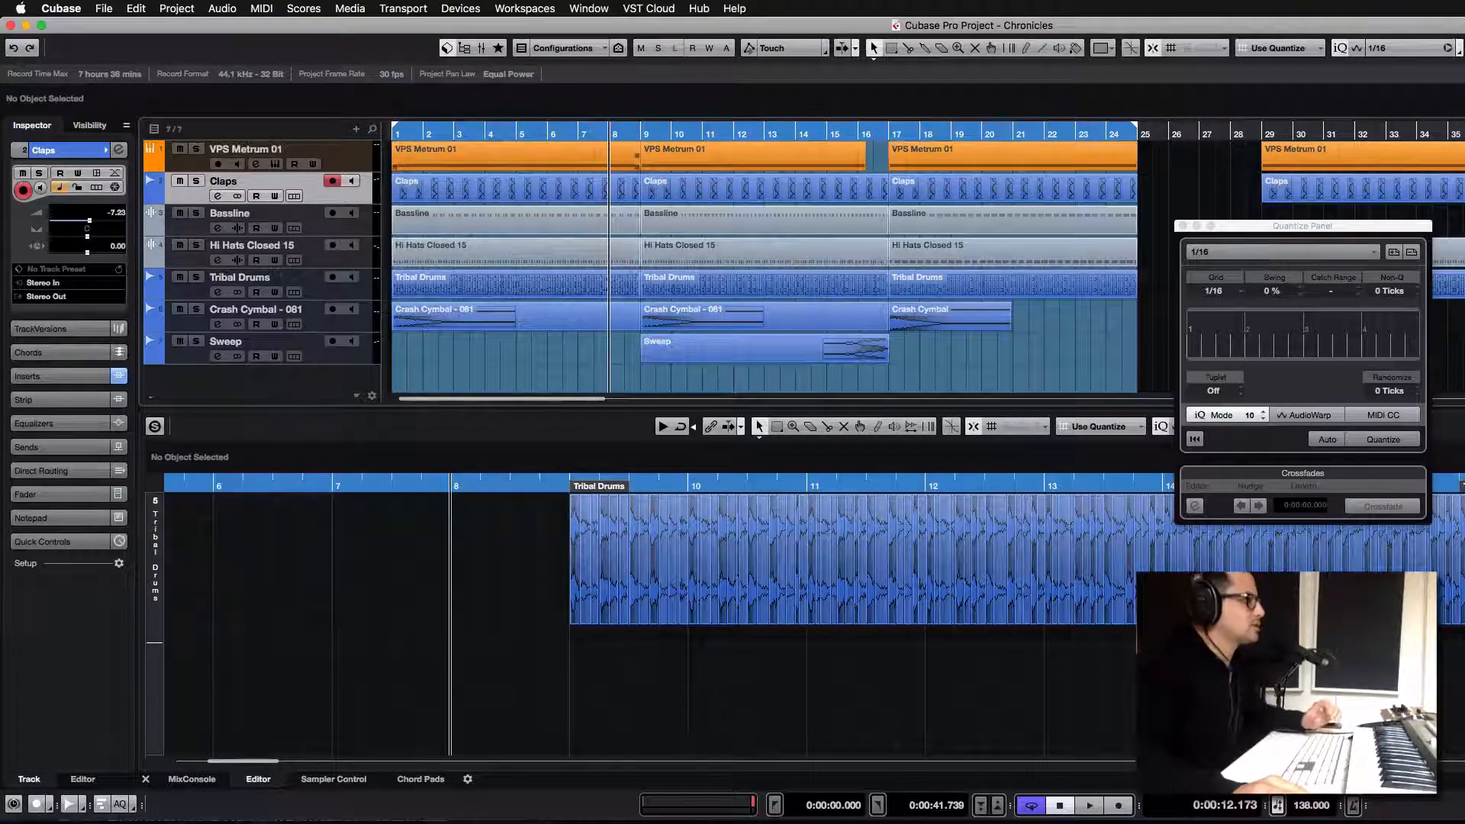
key(space)
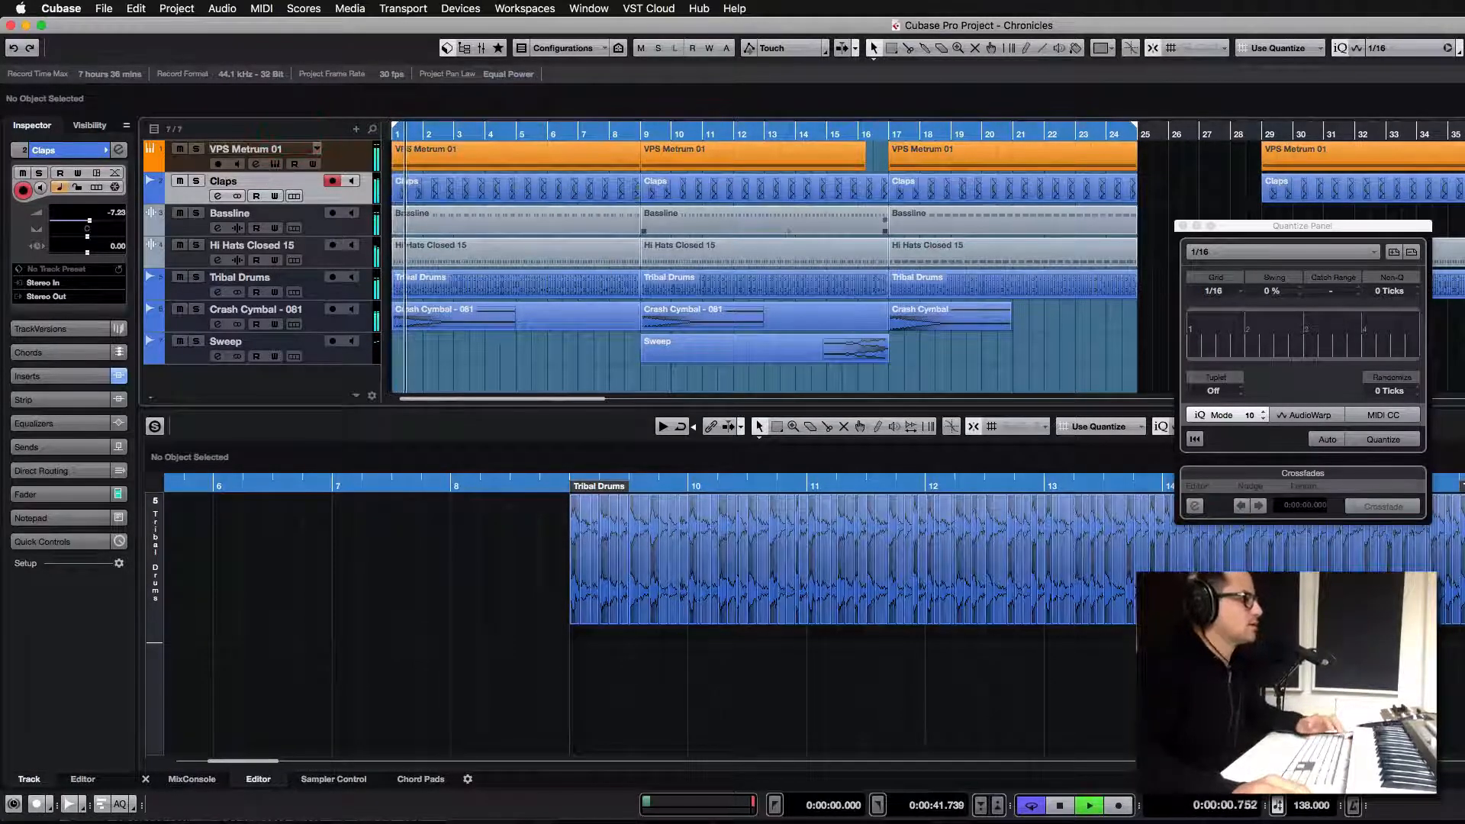
key(space)
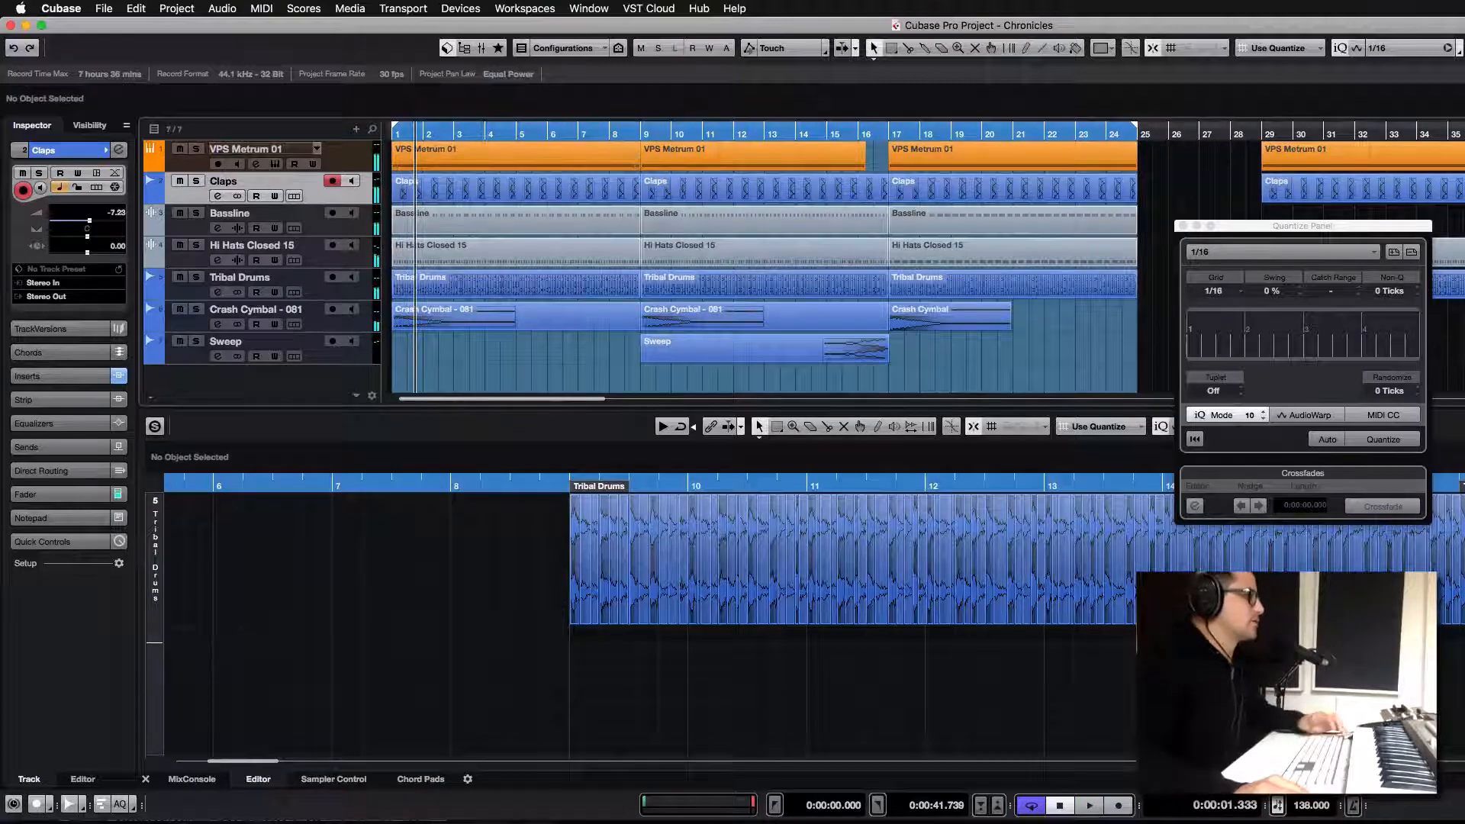
click(482, 134)
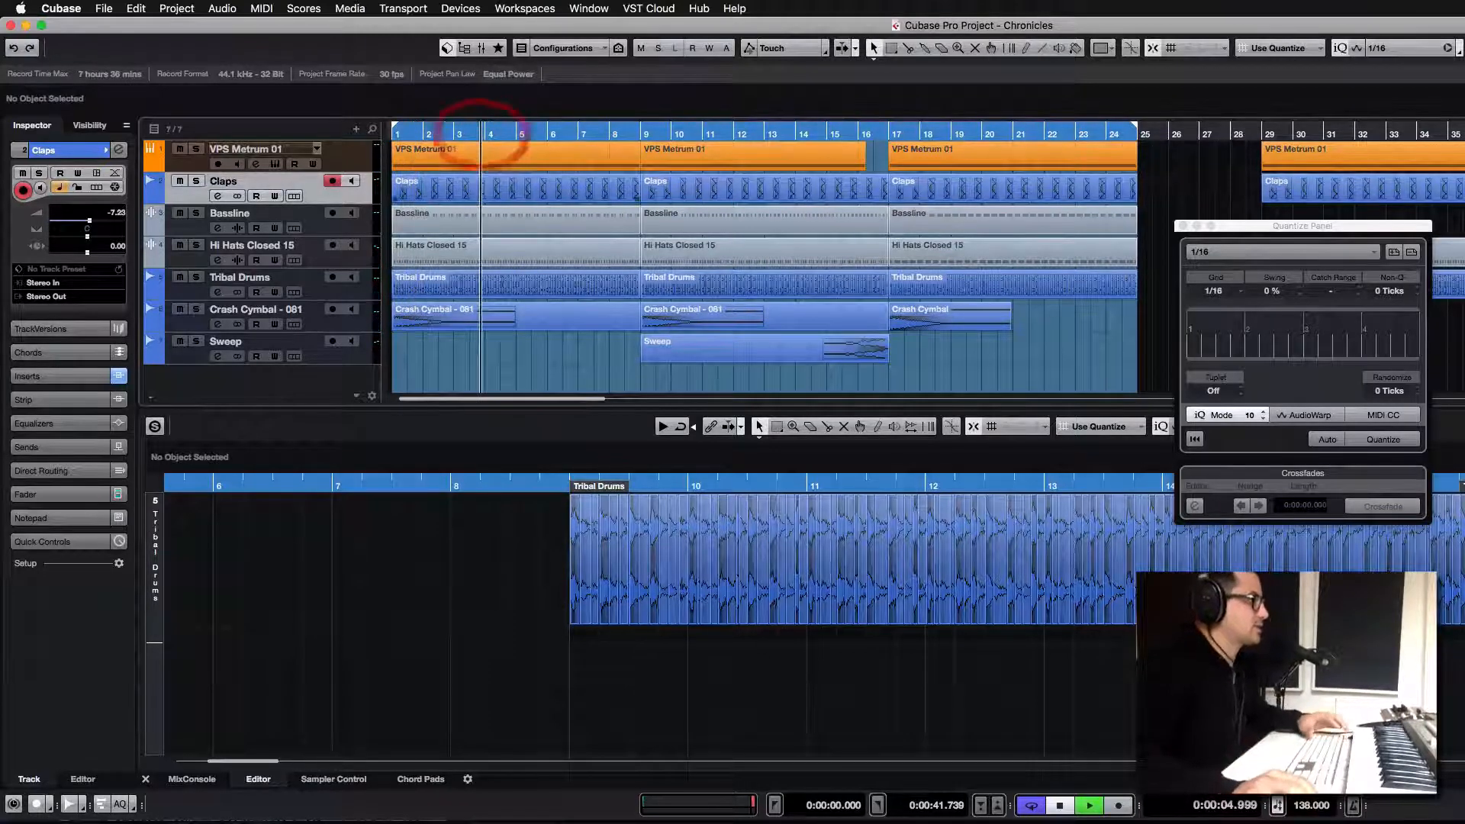
- Audition the opening bars, stop playback and place the project cursor at the start of bar 9
key(space)
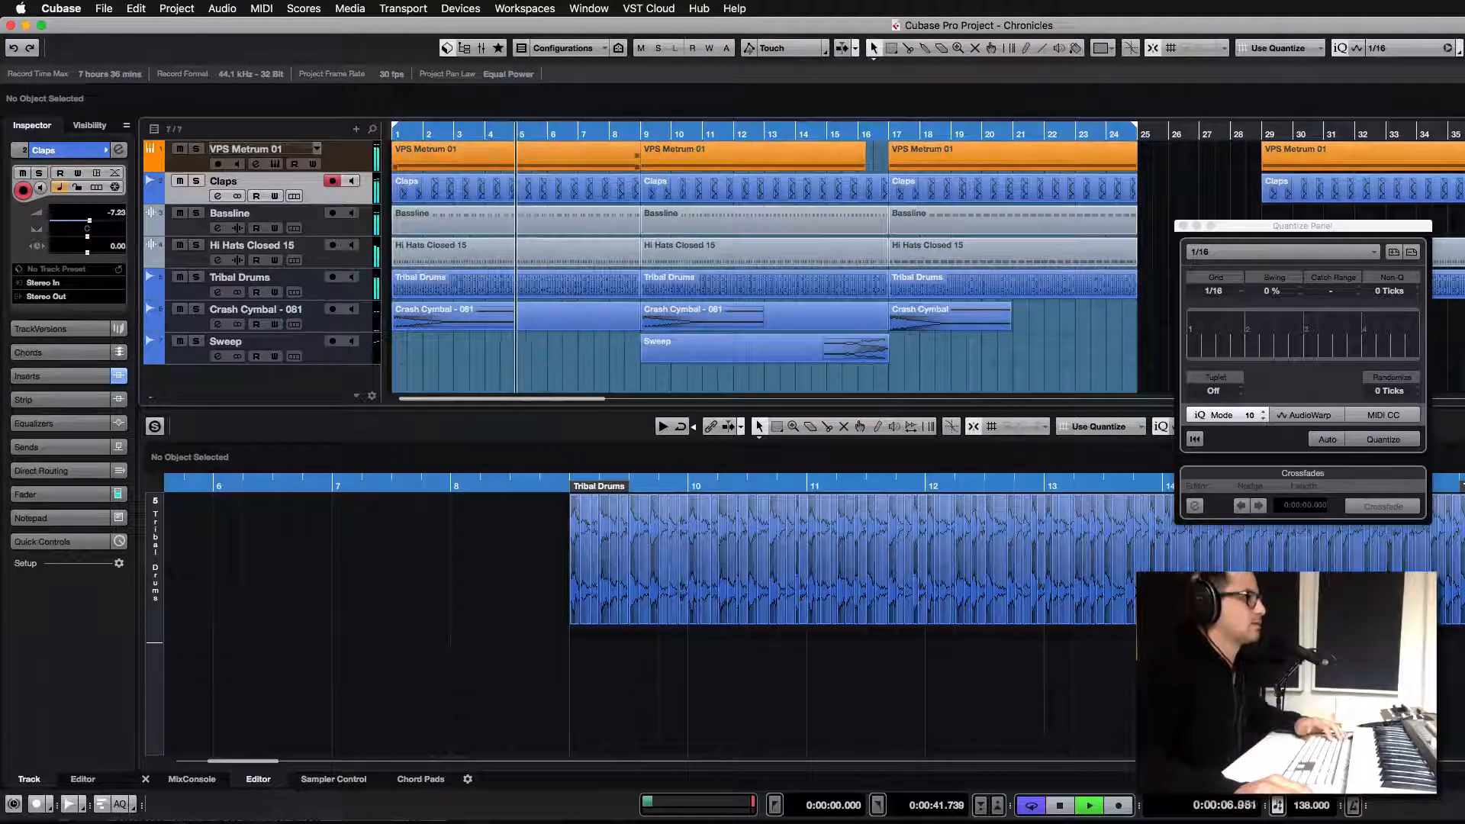
key(space)
click(606, 133)
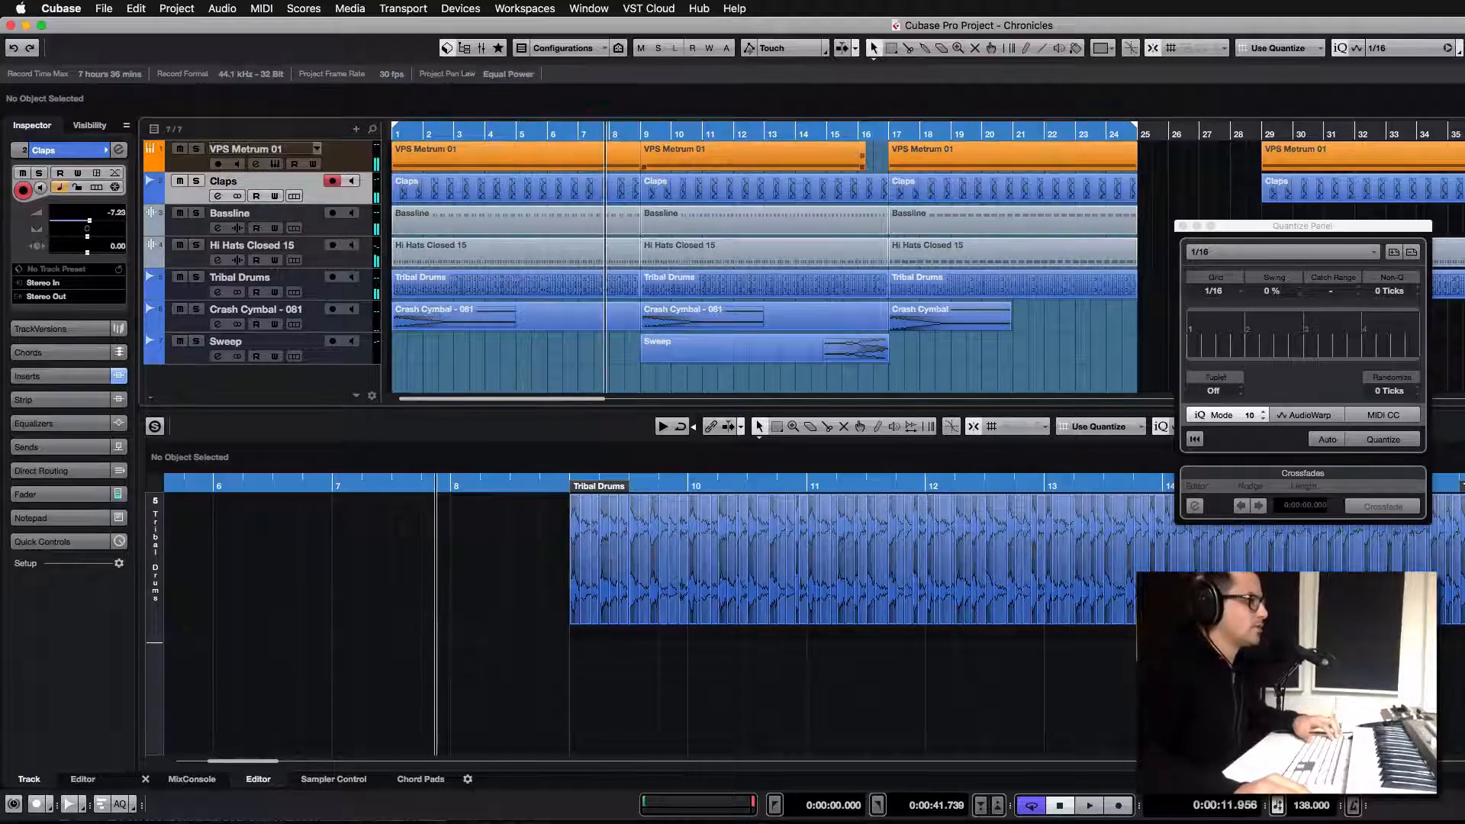
click(645, 134)
- Close the Quantize Panel and play the arrangement from just before bar 8 through the transition to bar 21
click(1183, 226)
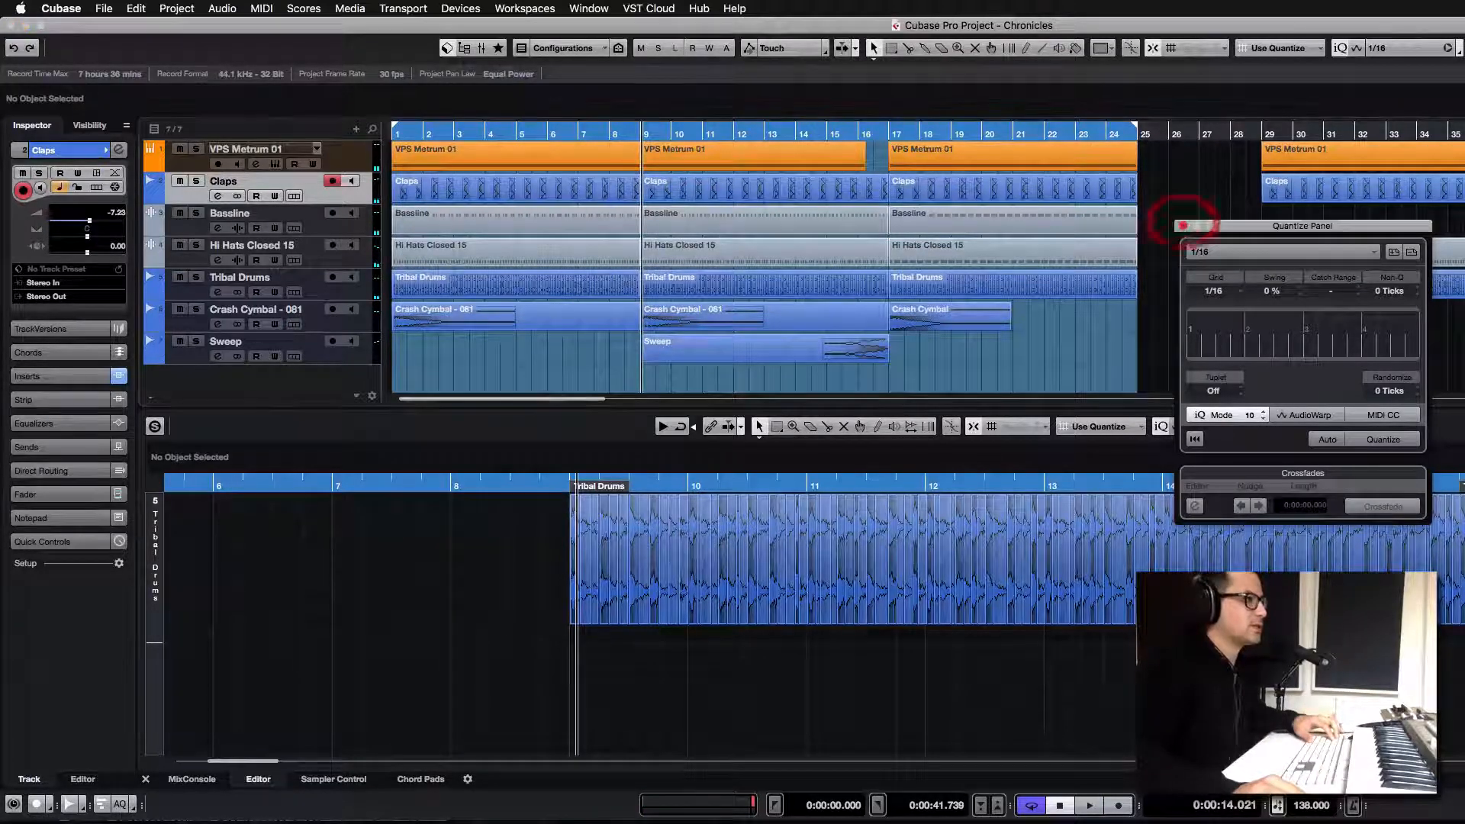
click(605, 132)
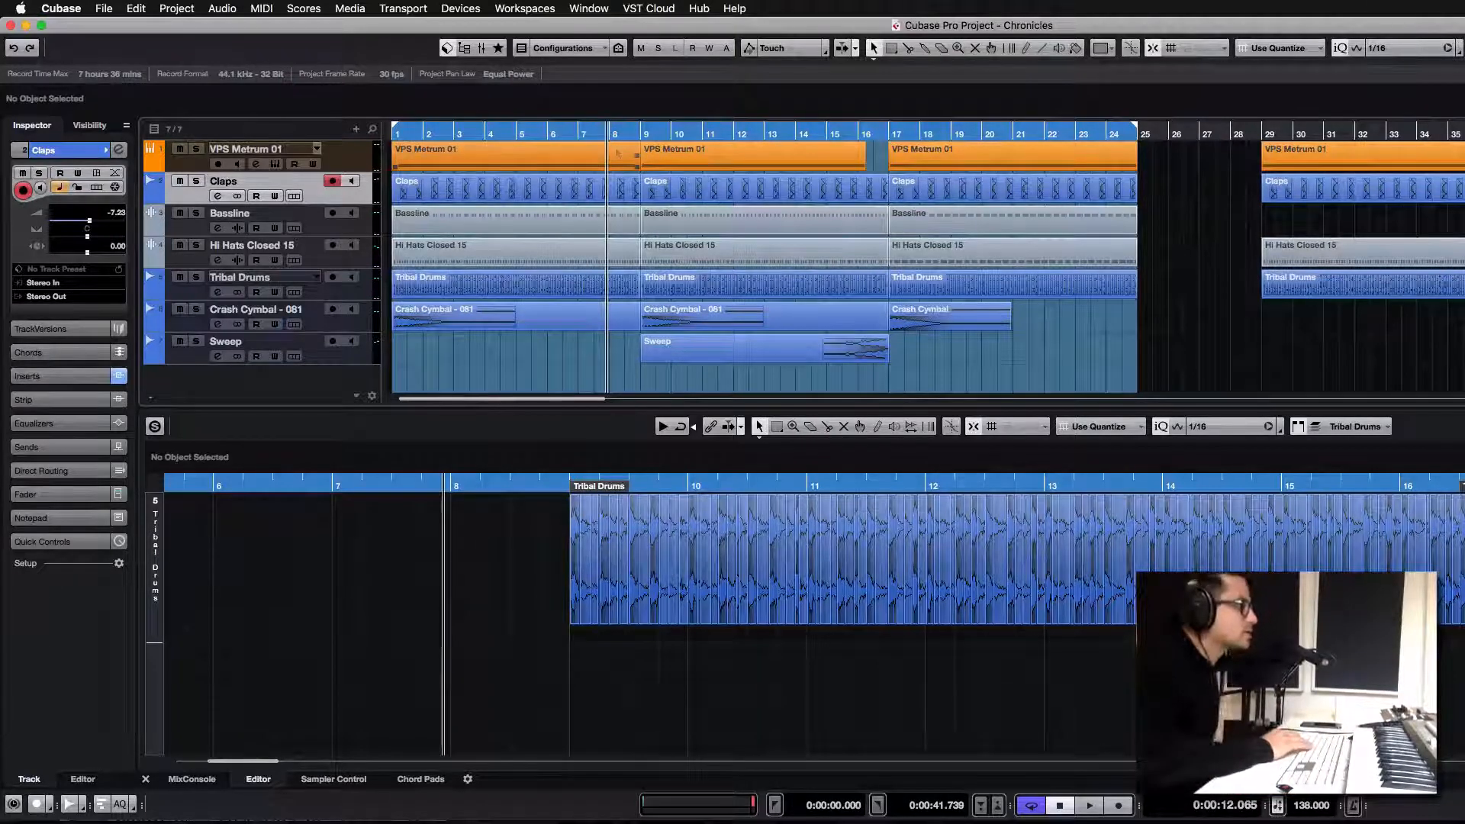
key(space)
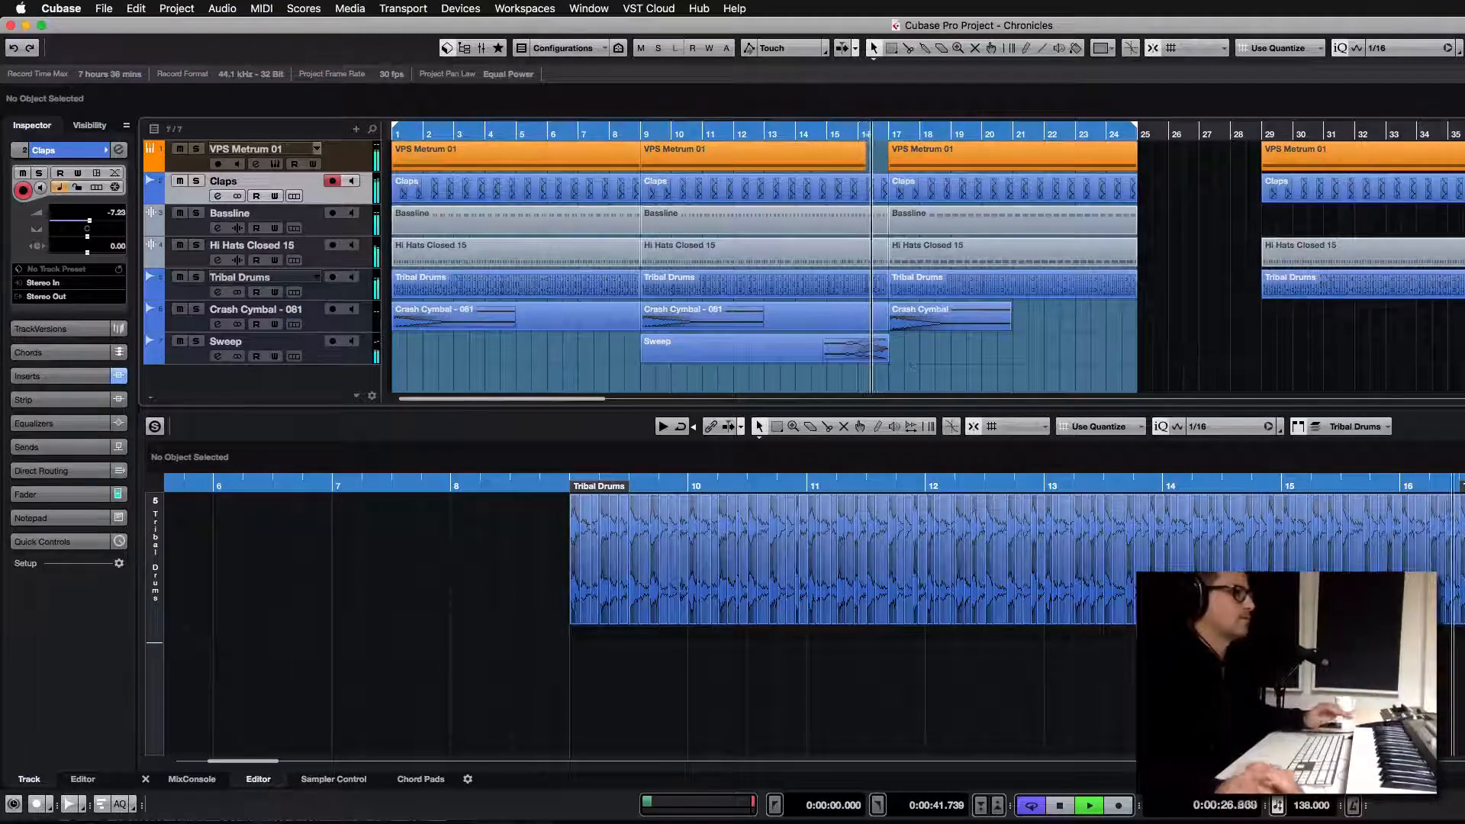
click(925, 343)
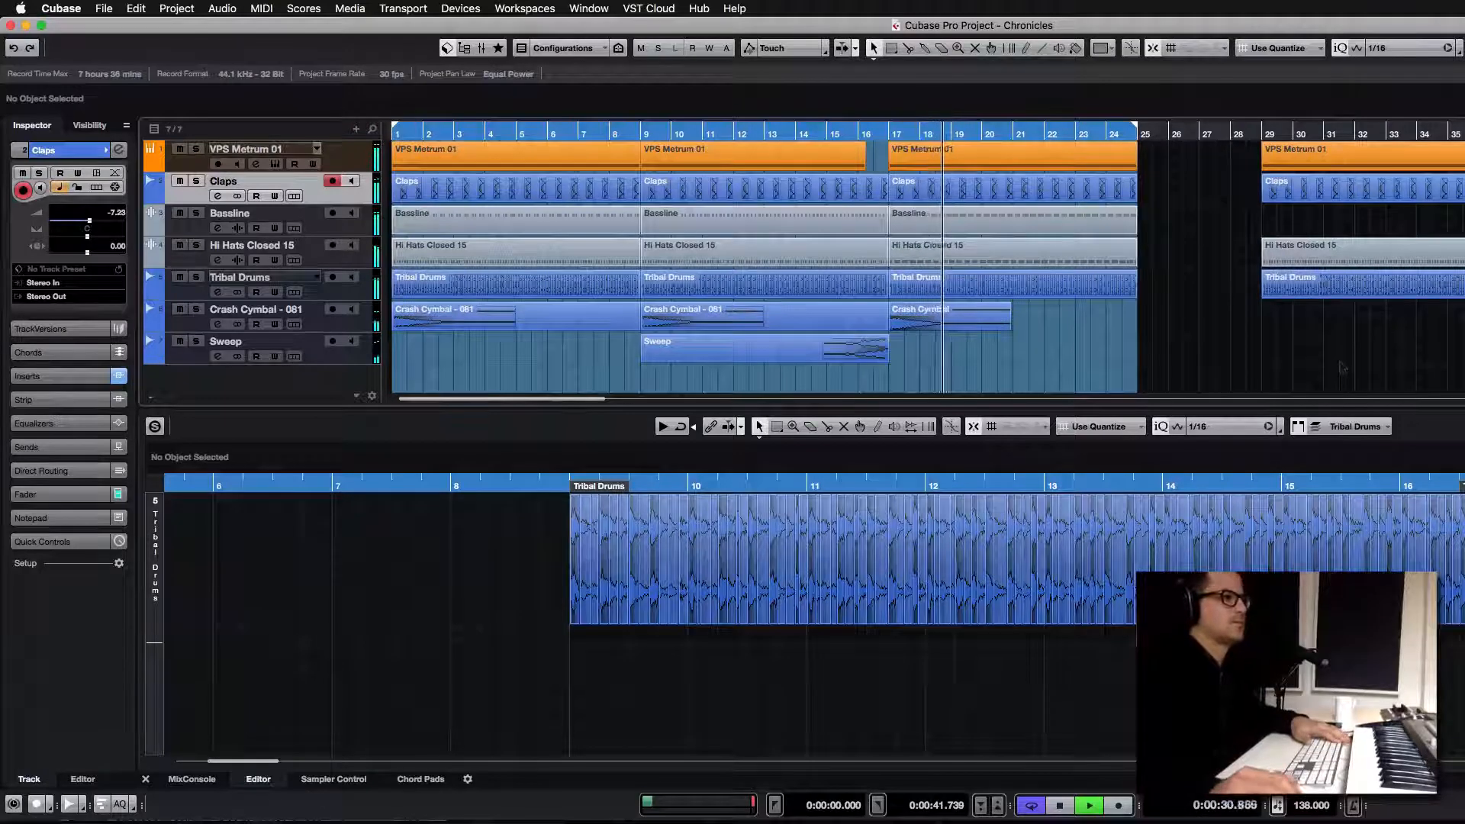
click(1319, 347)
click(1196, 357)
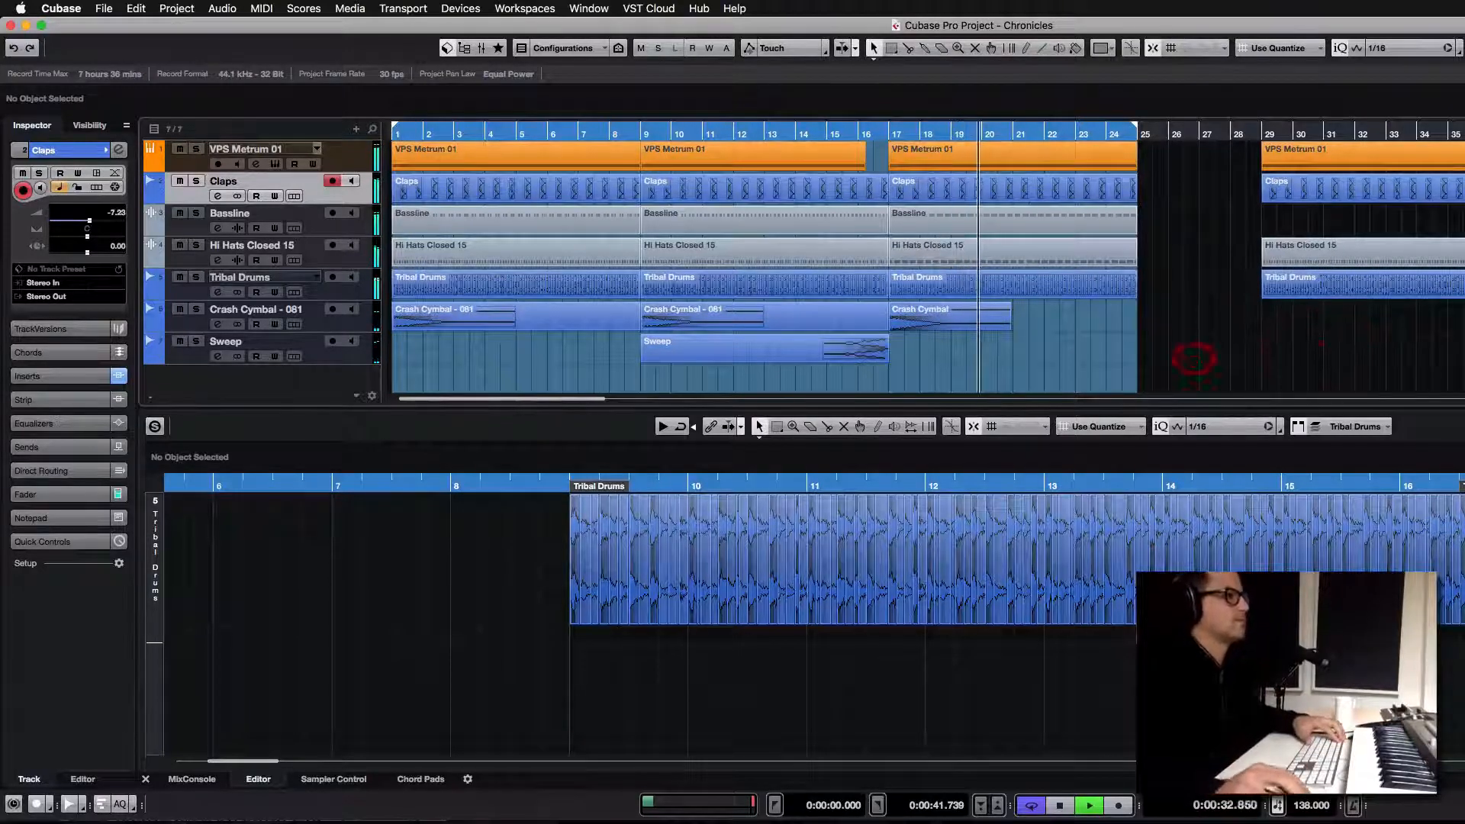
click(1114, 351)
click(1166, 376)
key(space)
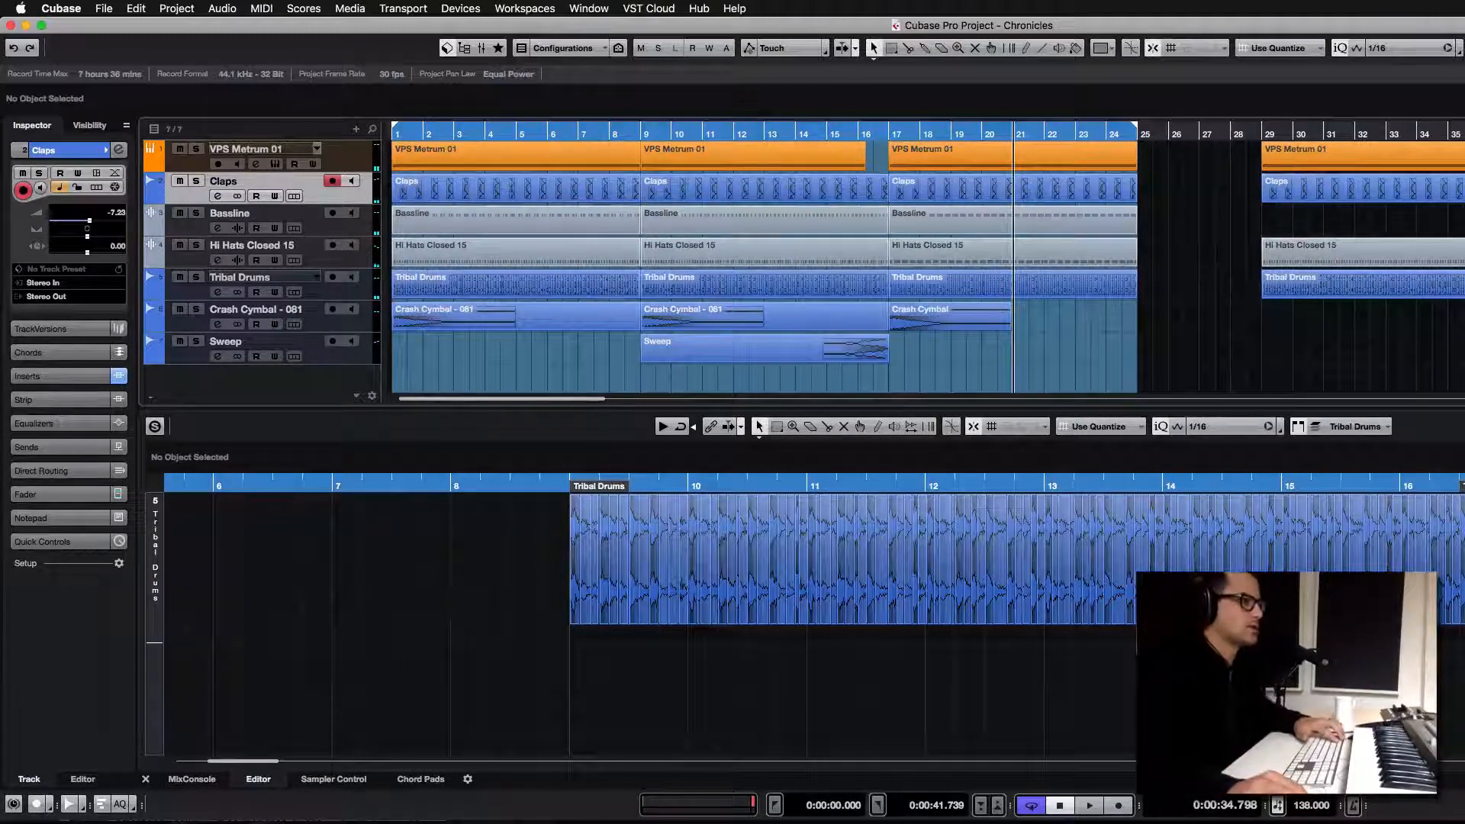
- Reopen the Quantize Panel and play the gradual transition from the start of bar 9, stopping around bar 11
click(1446, 47)
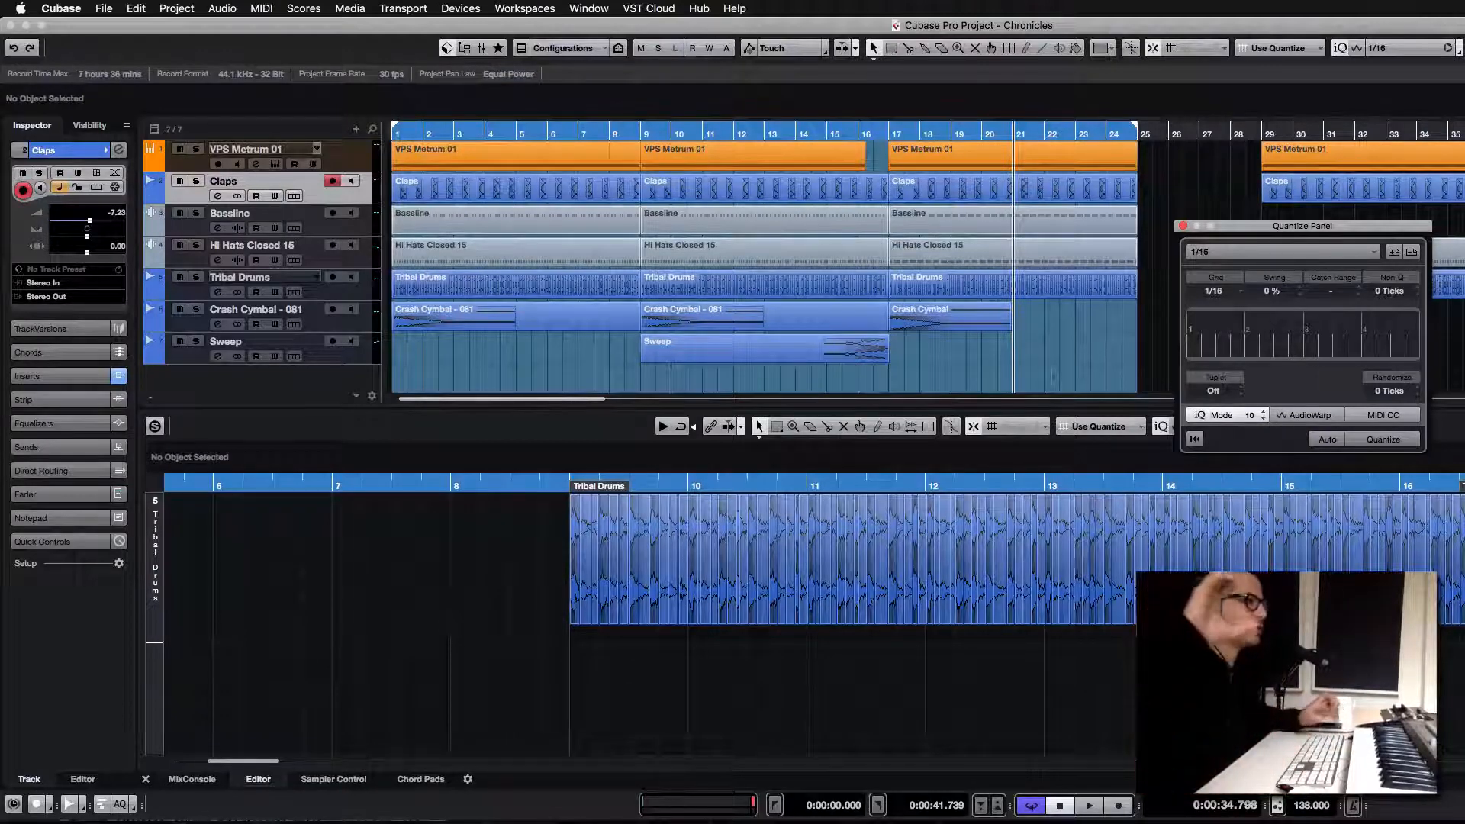
click(890, 335)
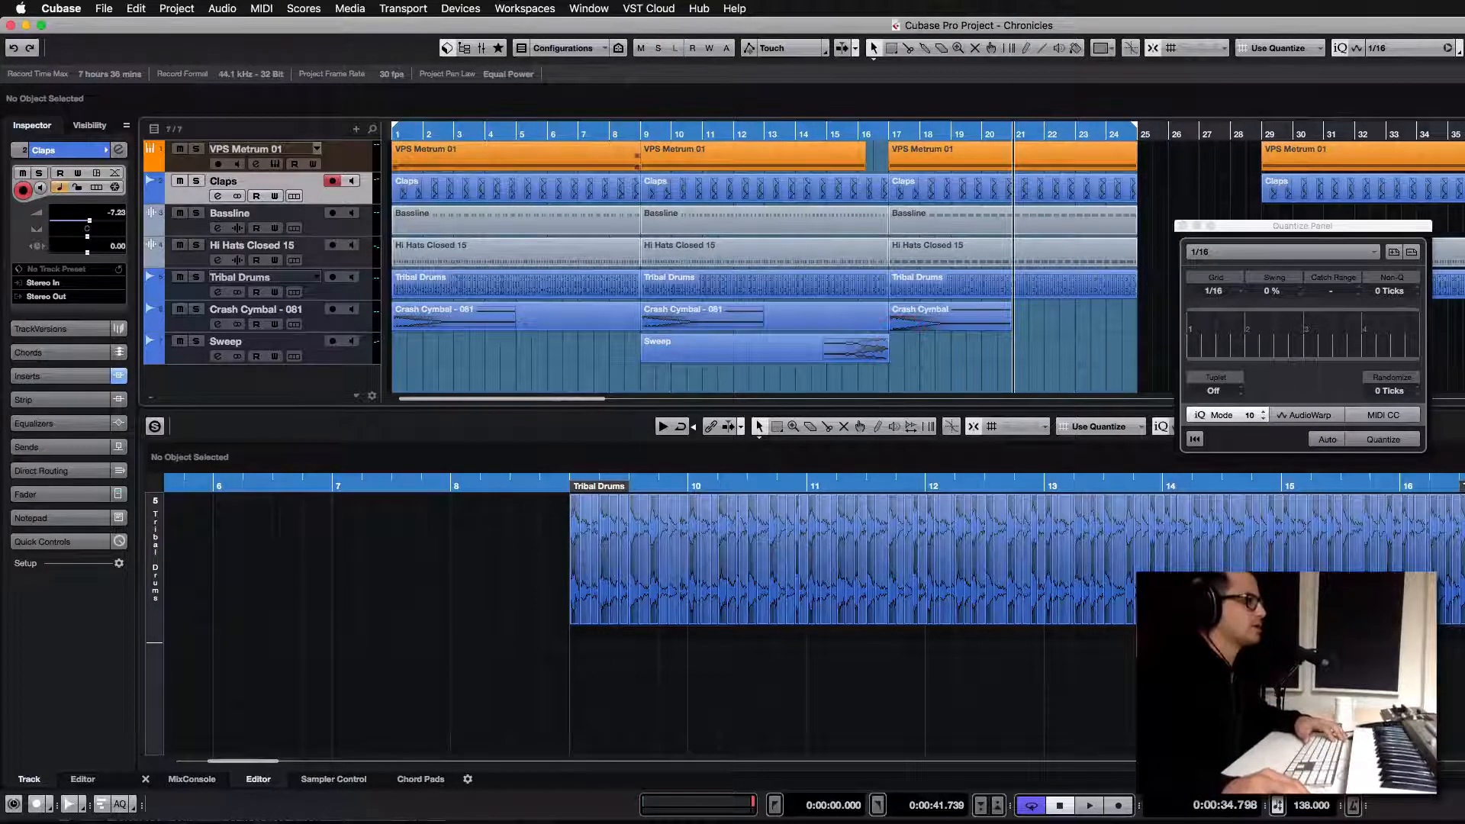
click(640, 131)
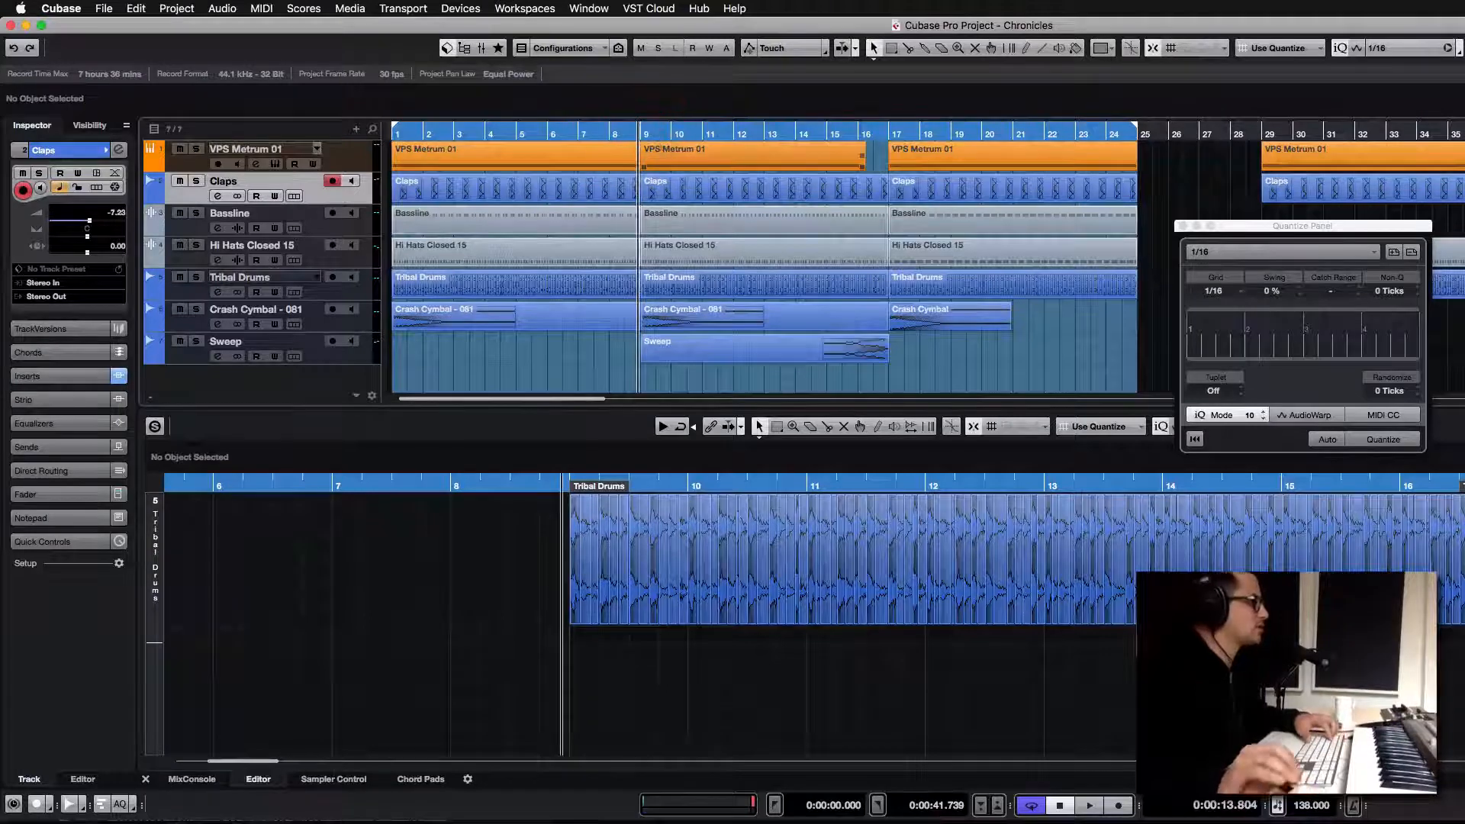
click(641, 131)
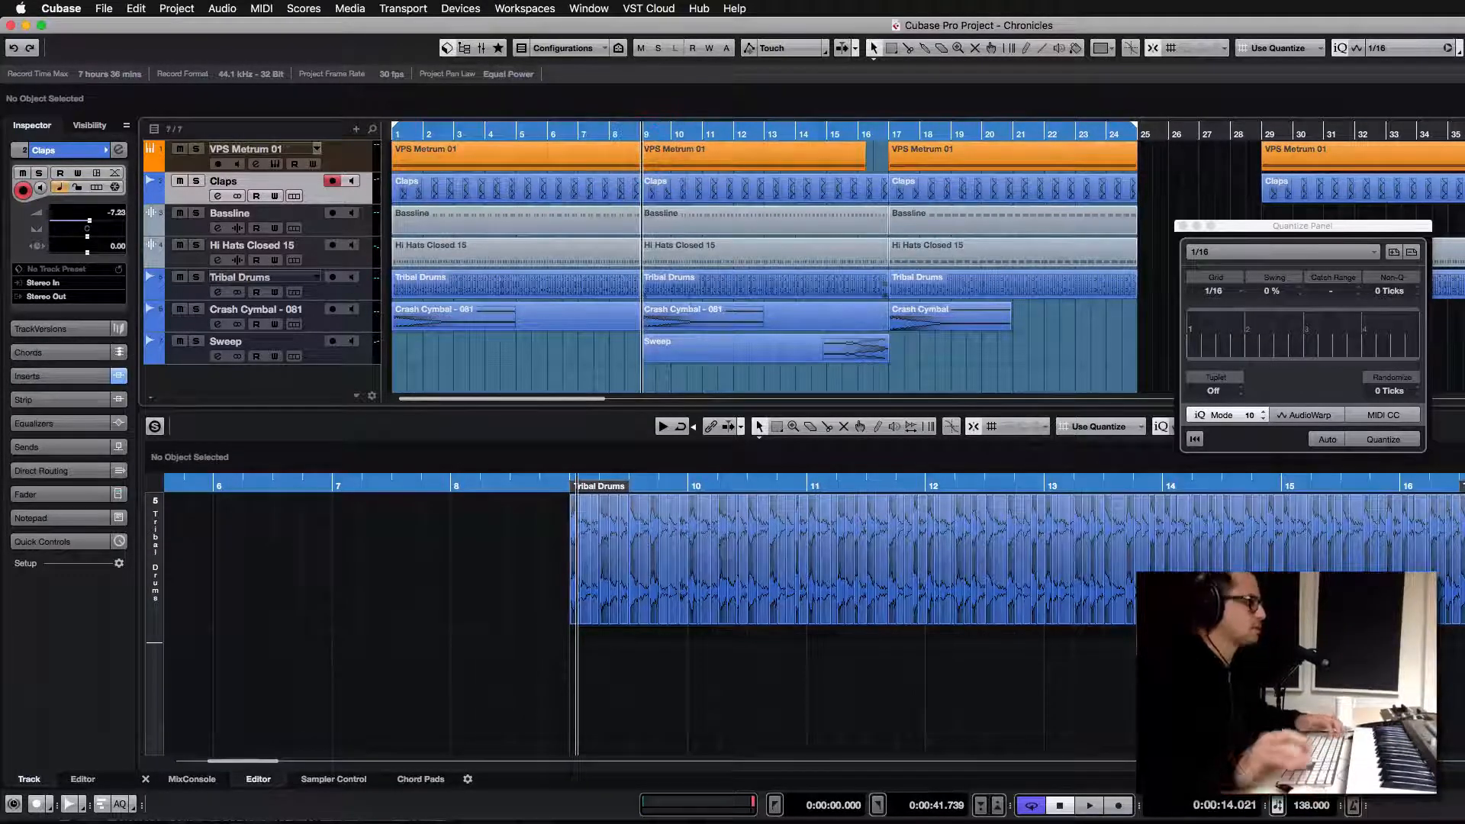
key(space)
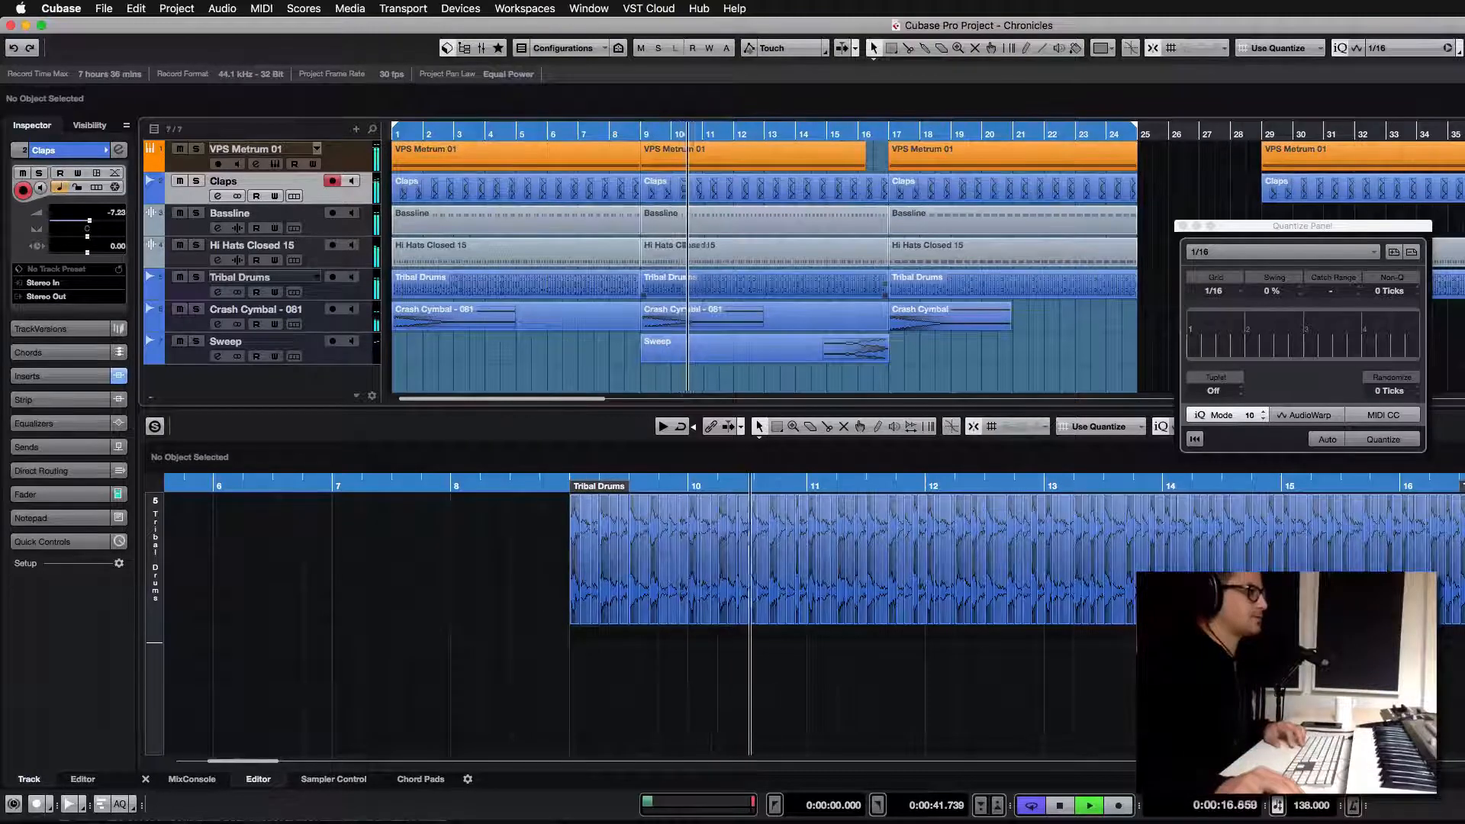
key(space)
click(953, 343)
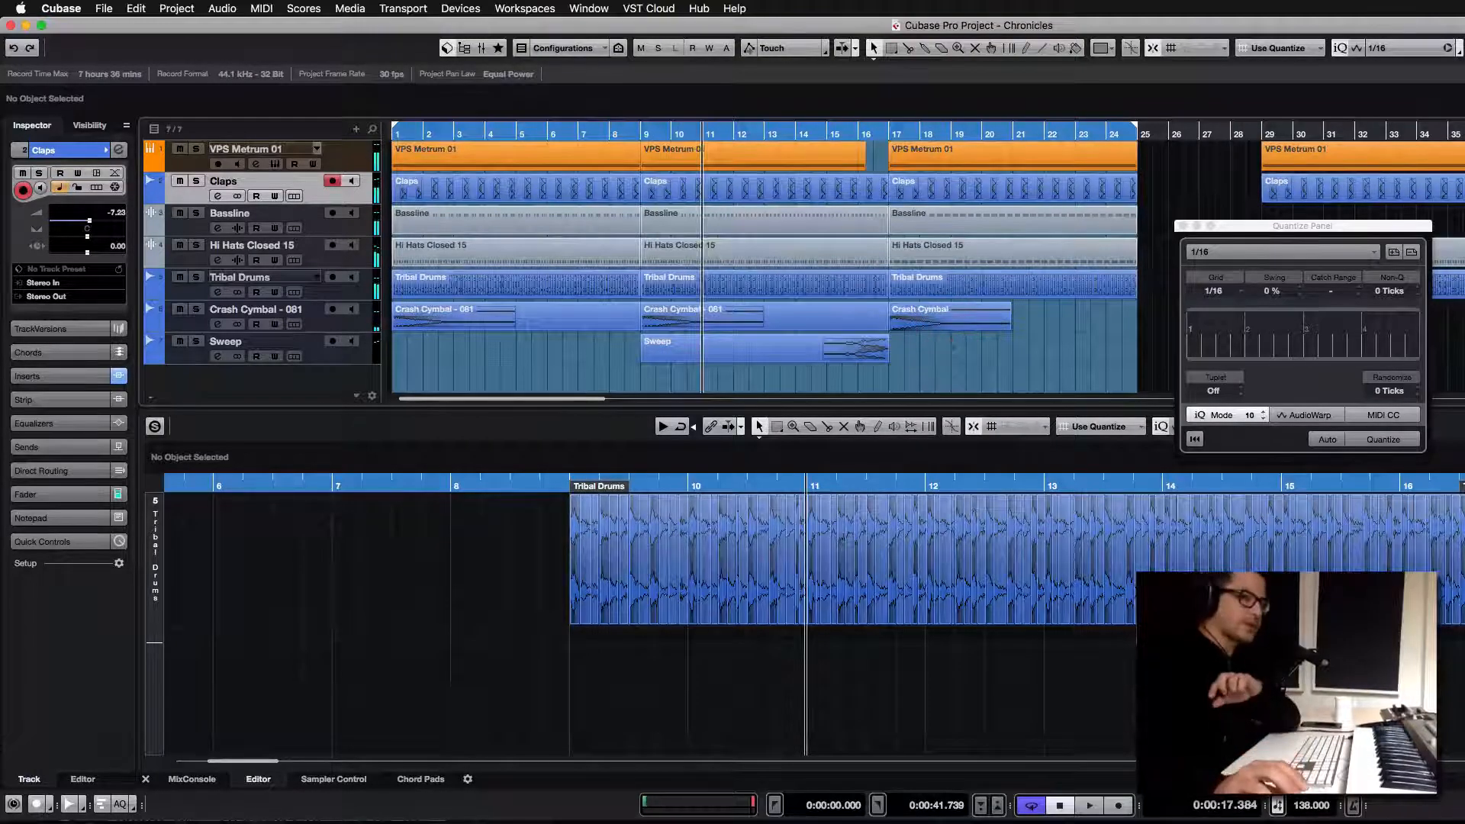